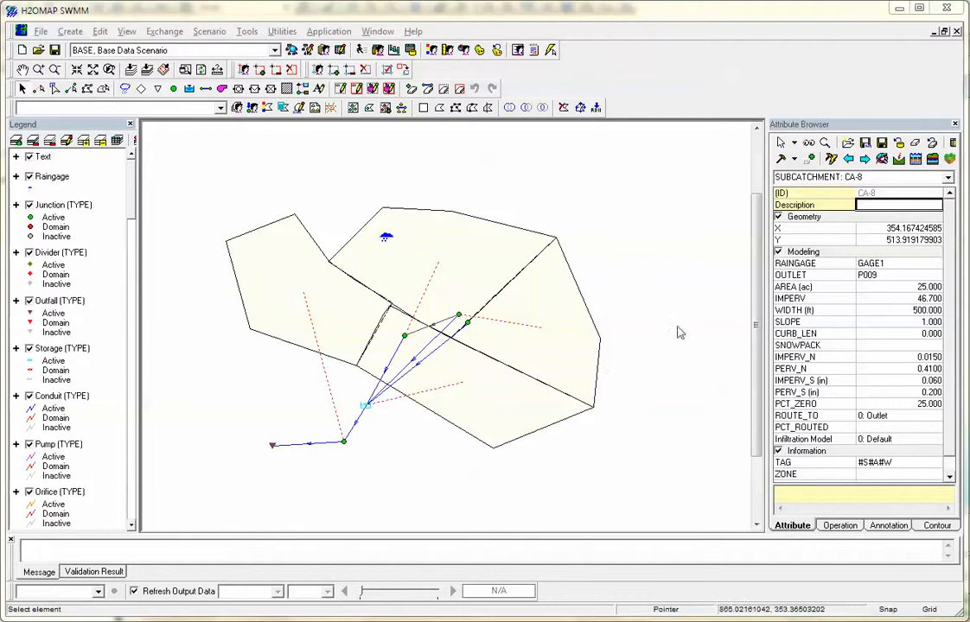
click(40, 32)
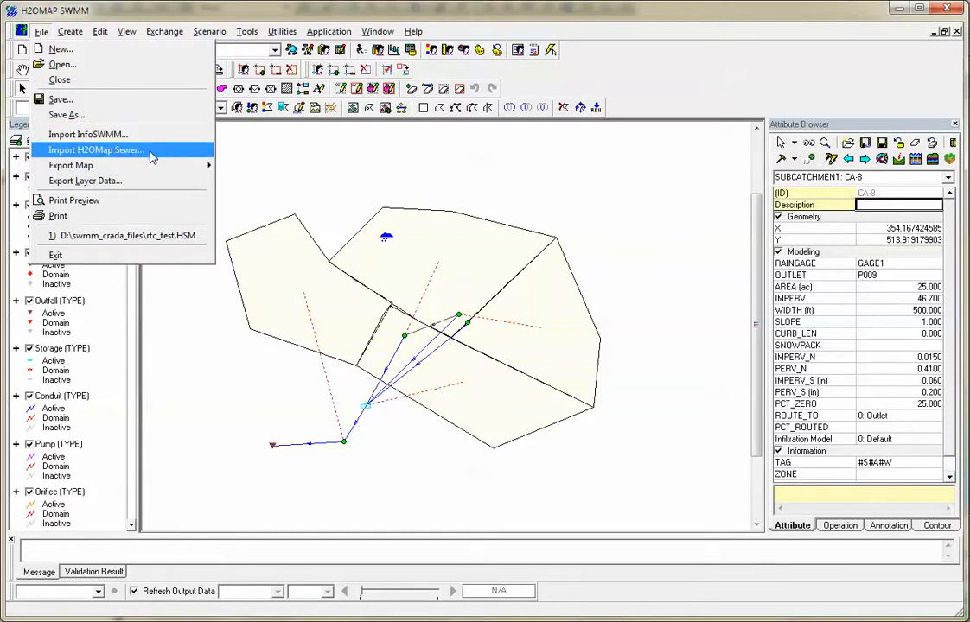
mouse_move(153, 170)
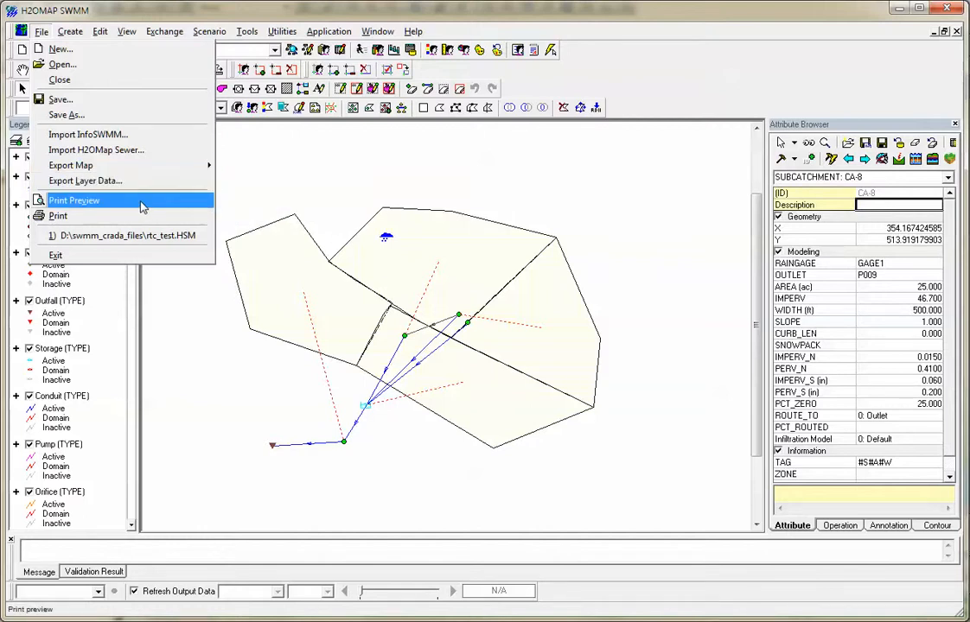
mouse_move(69, 32)
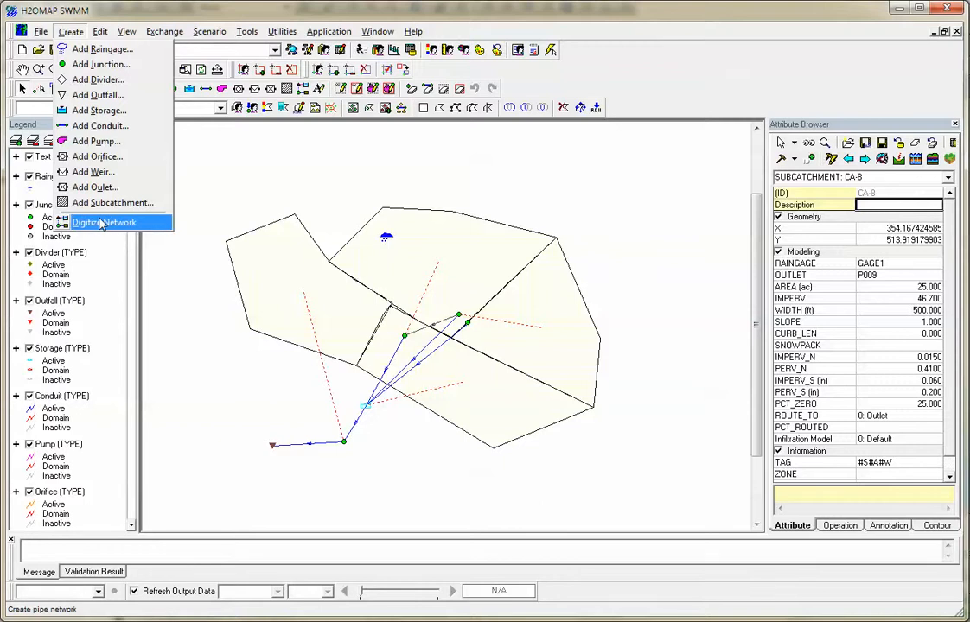
Open group editing for the two subcatchments west and north of the junctions, view its Initial Buildup settings, and close it.
mouse_move(101, 35)
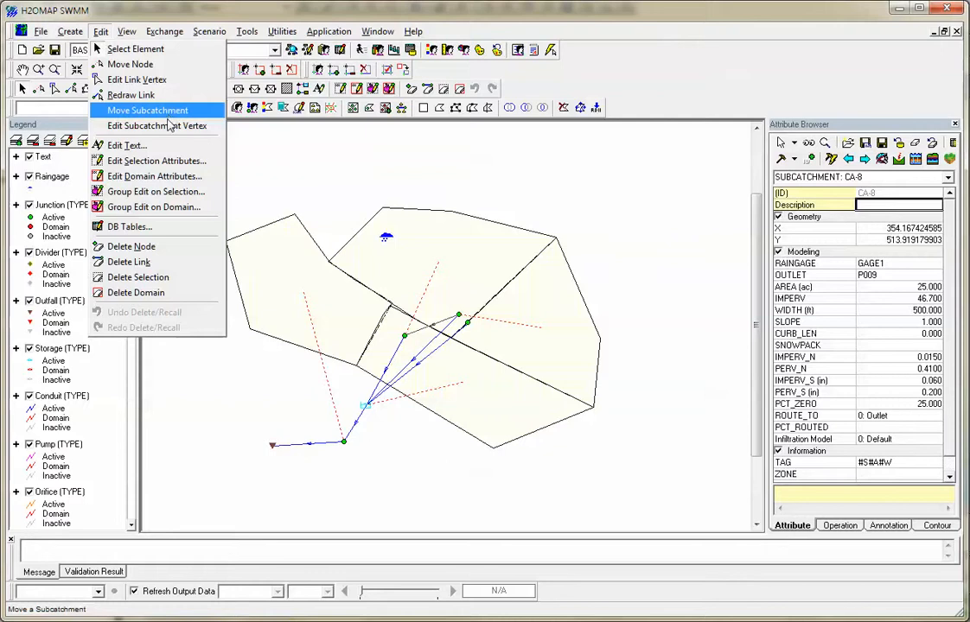
click(152, 193)
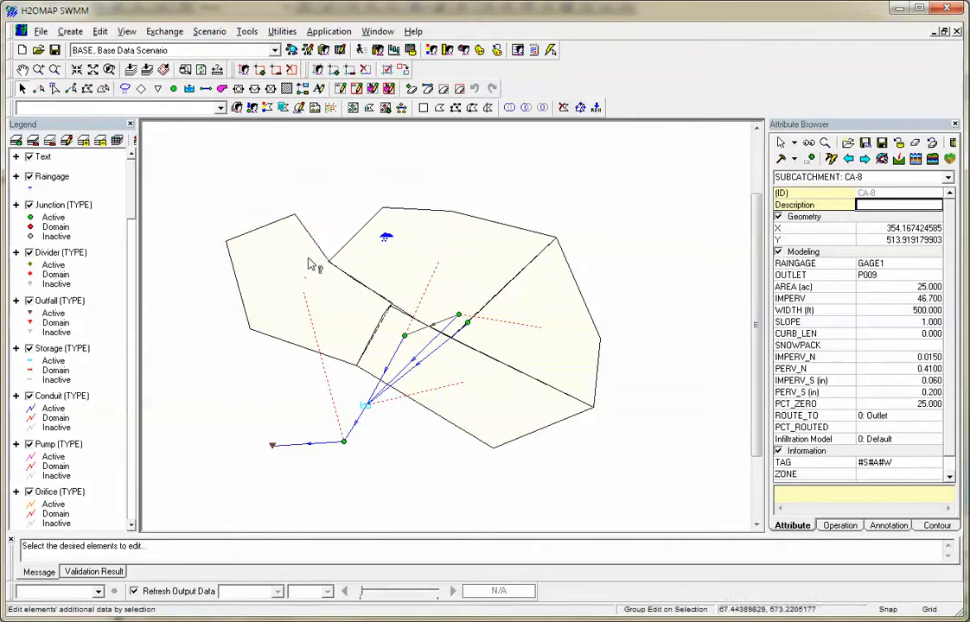
right_click(350, 272)
click(364, 276)
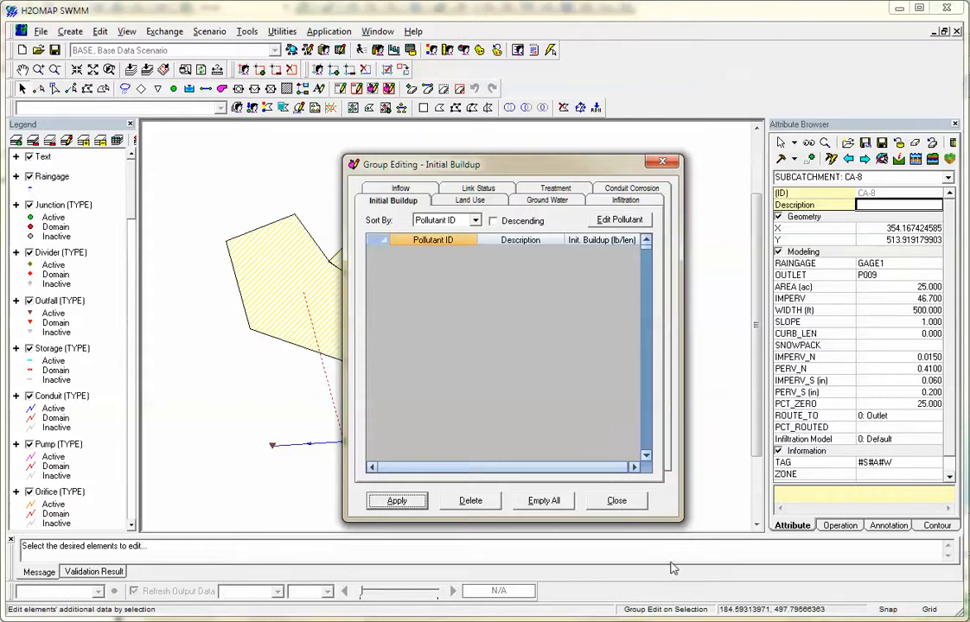
click(634, 503)
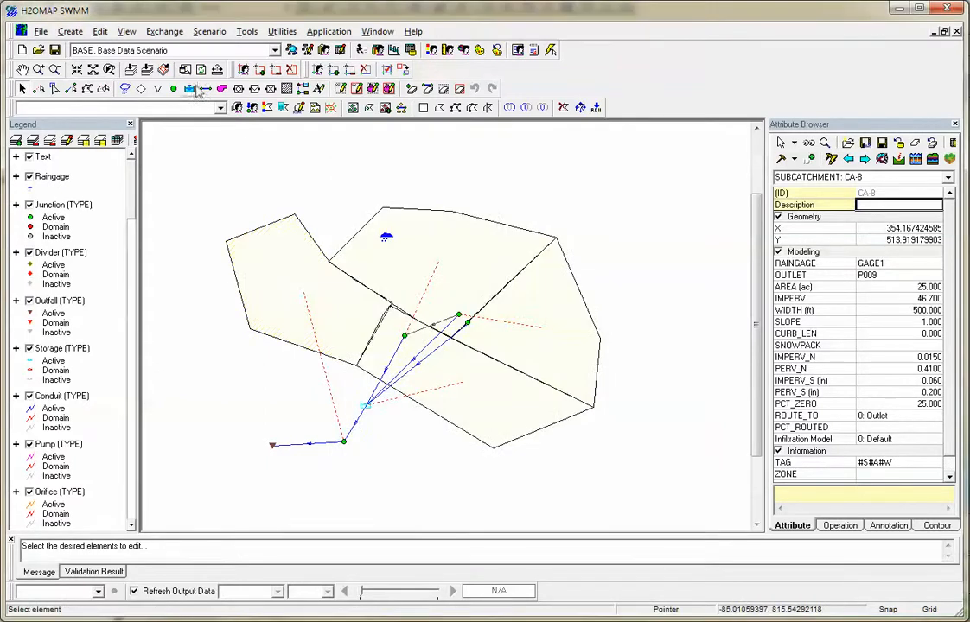
Open the Junction Hydraulic (Modeling) Data database table for the entire table.
click(109, 32)
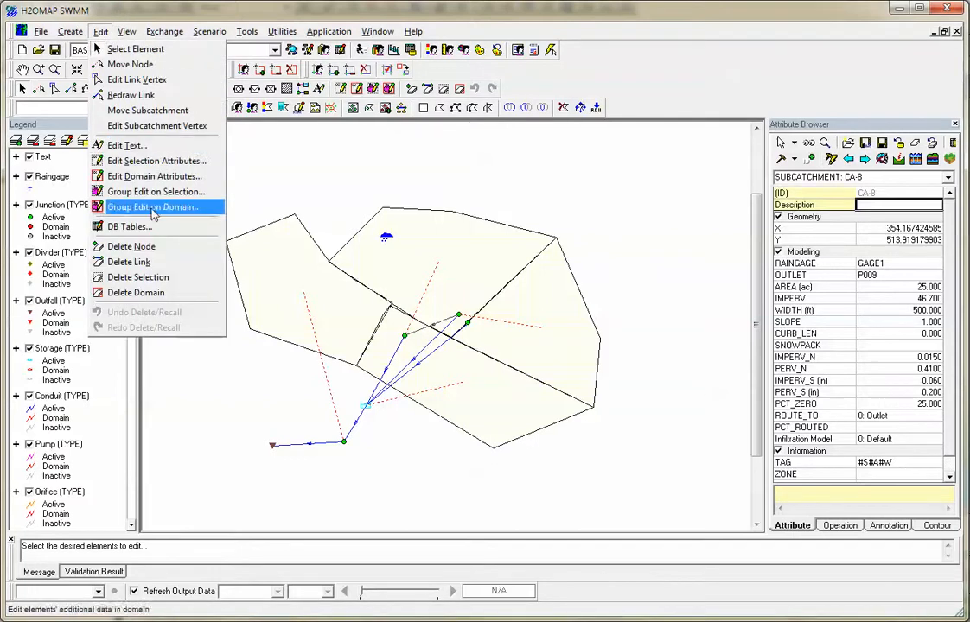
click(147, 227)
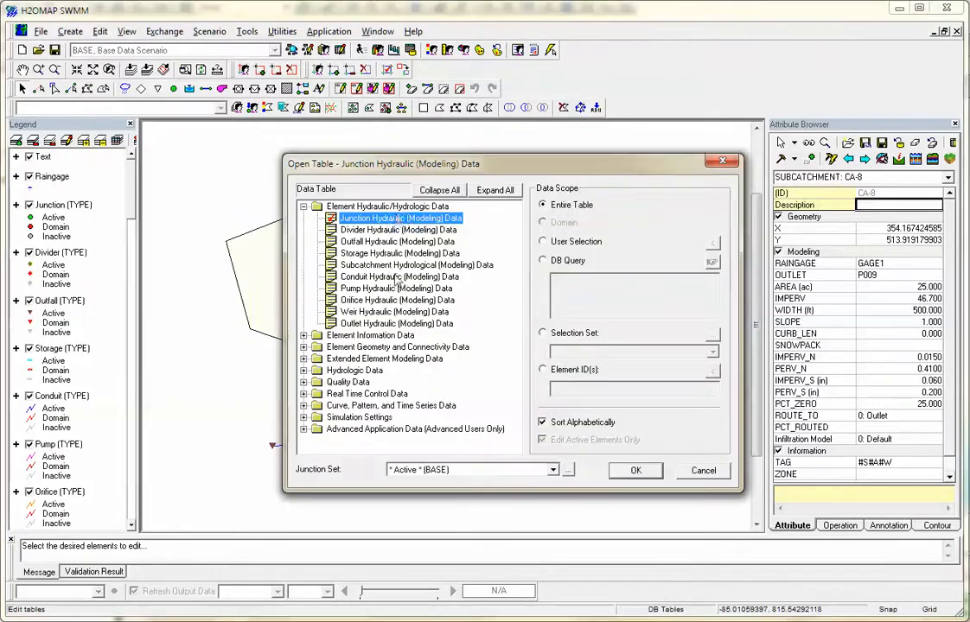
double_click(398, 220)
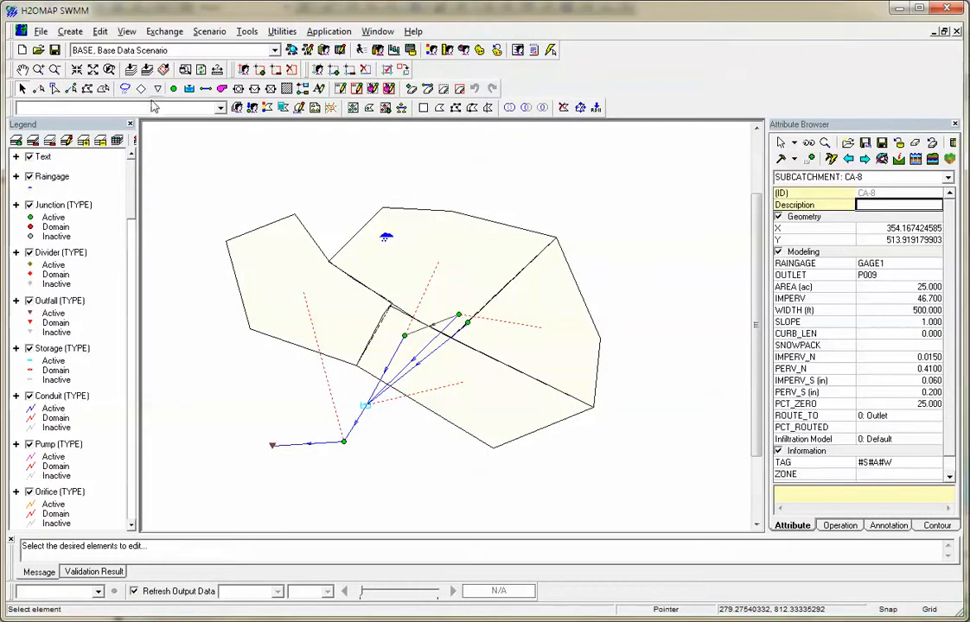
Browse the list of element hydraulic and hydrologic database tables, from divider data through pump data.
click(126, 31)
click(100, 32)
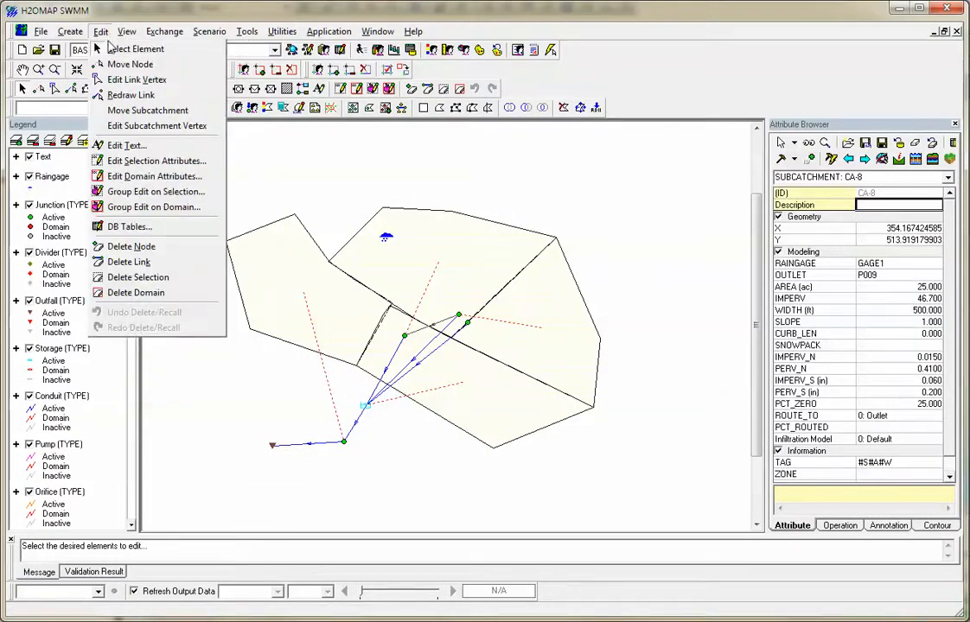
click(130, 226)
click(395, 230)
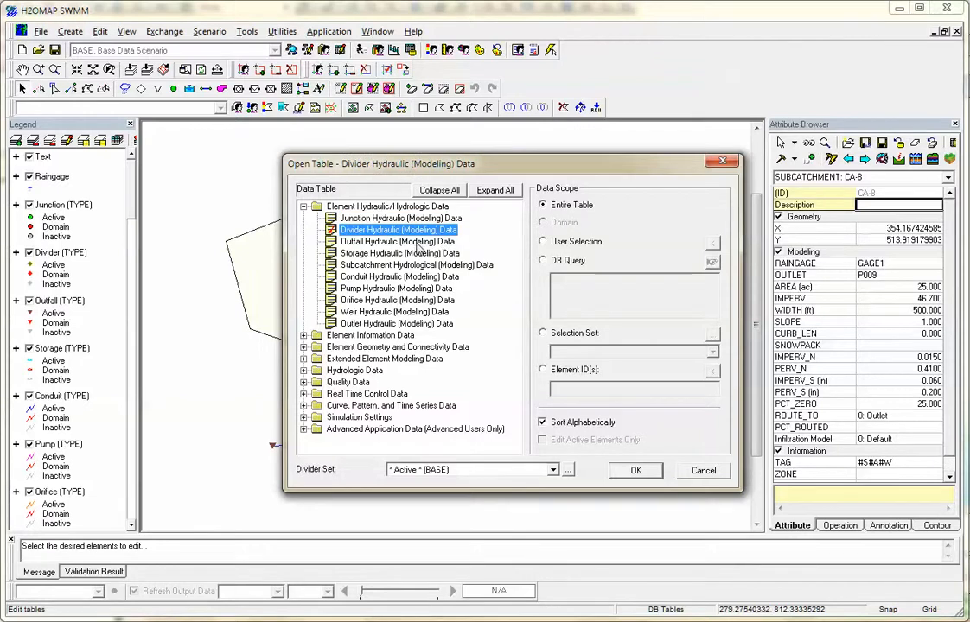
click(414, 242)
click(403, 254)
click(403, 265)
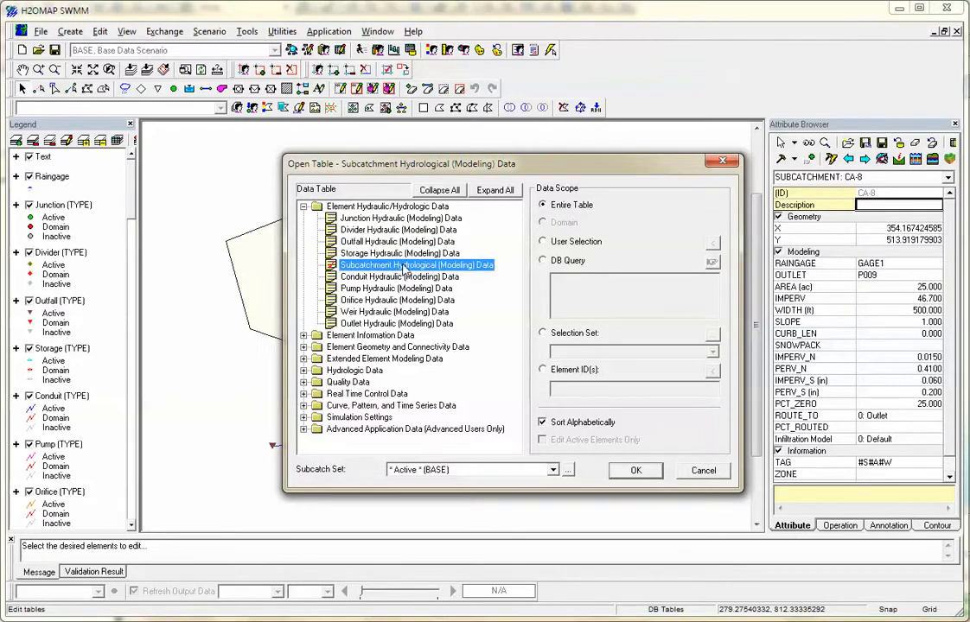
click(403, 276)
click(404, 287)
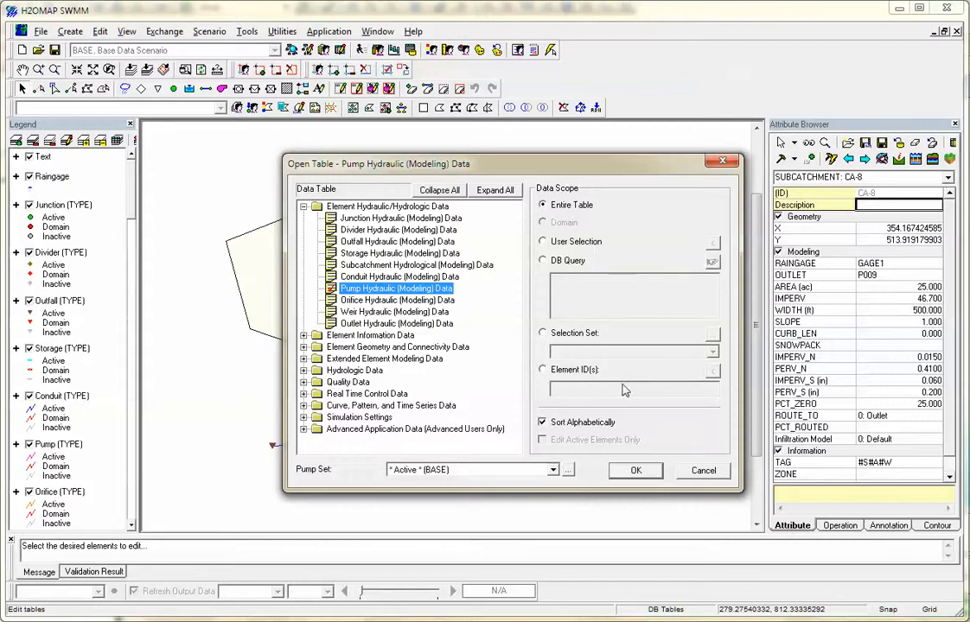
Look through the element information, geometry and connectivity, and extended element modeling table categories.
click(381, 335)
click(377, 230)
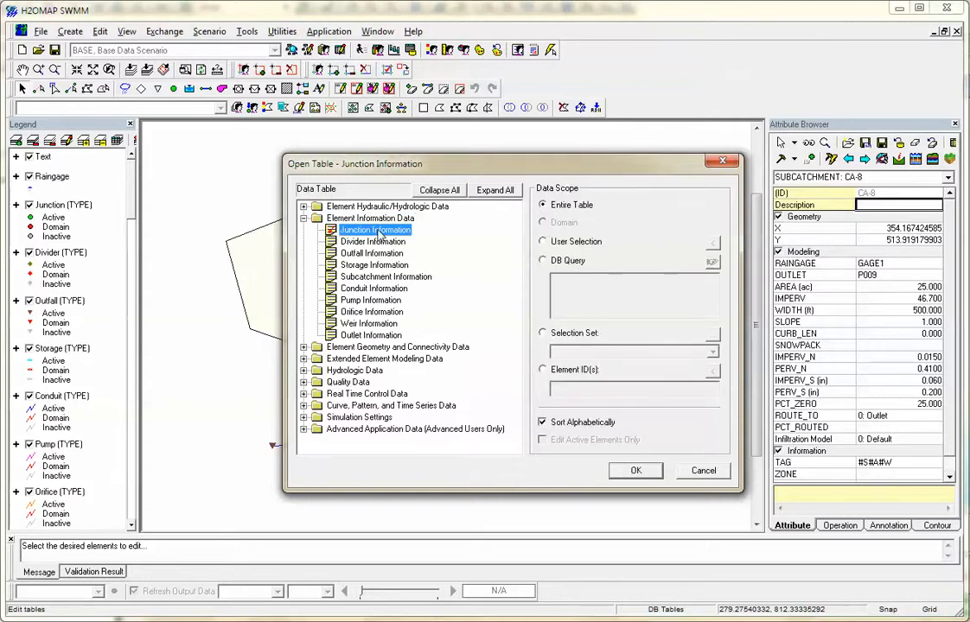
click(381, 347)
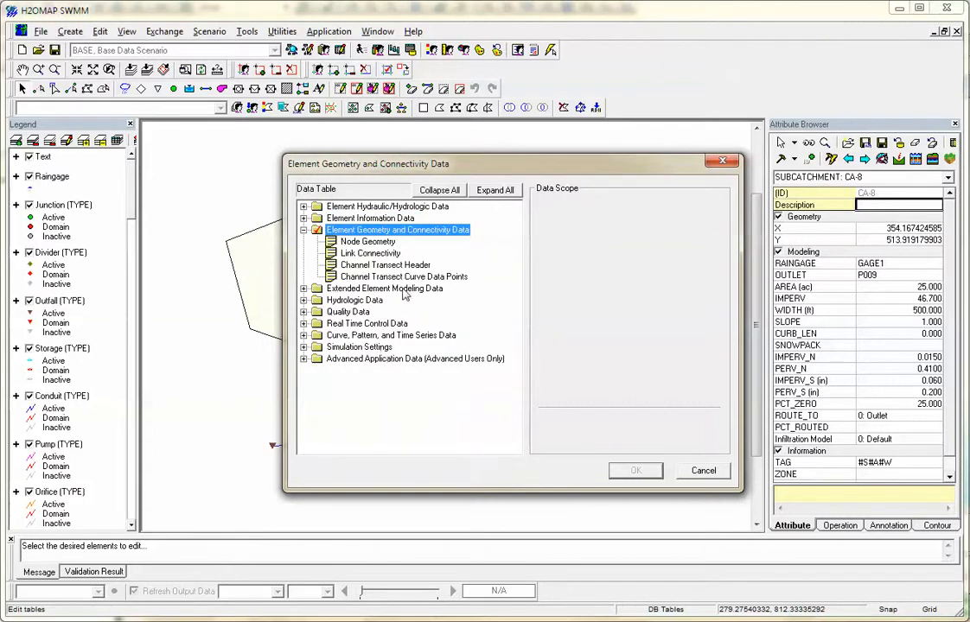
click(376, 289)
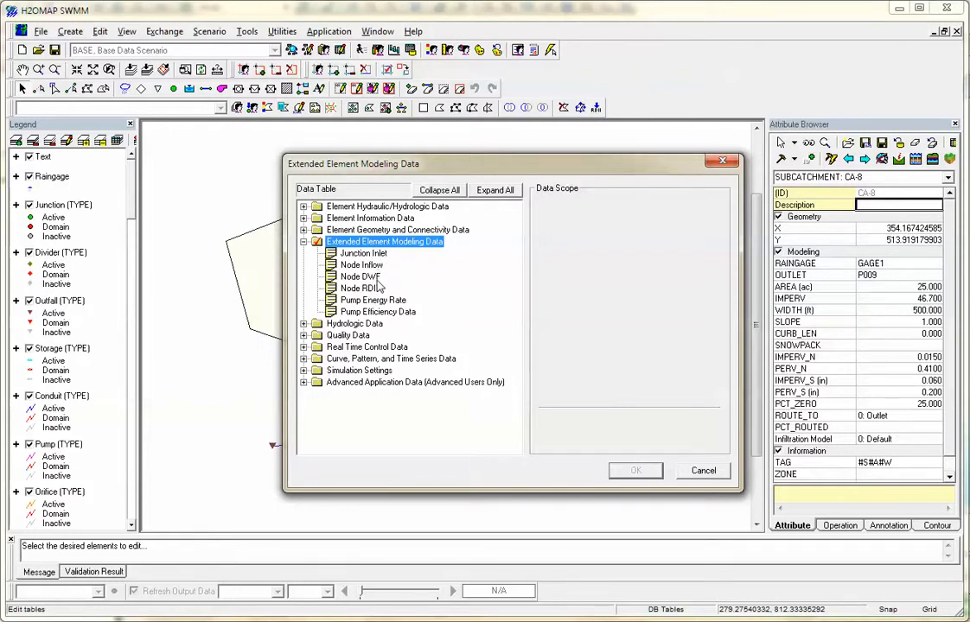
Open the Soil table from the hydrologic data, and reposition and narrow the database editor window.
click(367, 324)
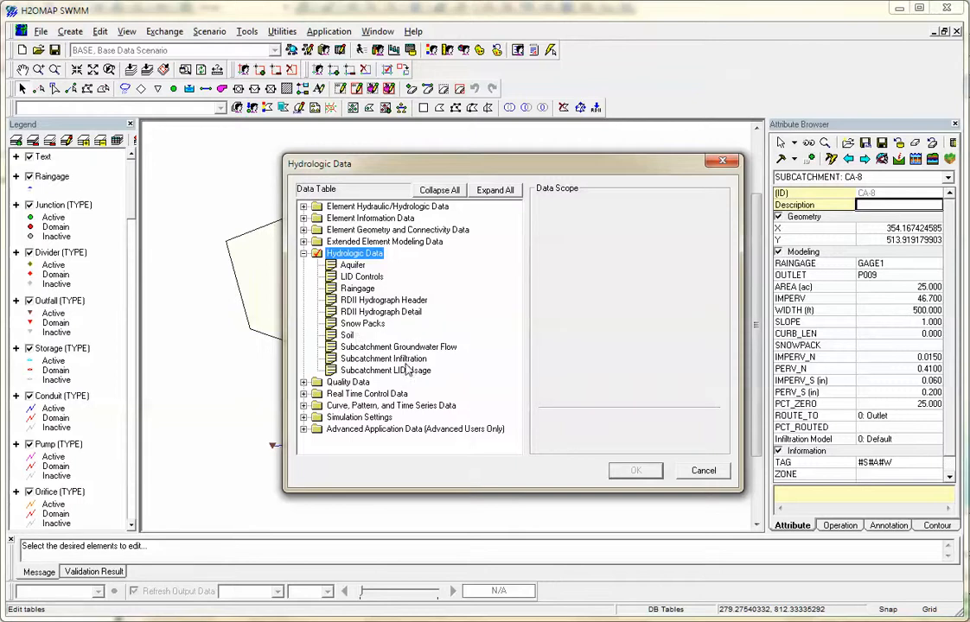
click(347, 334)
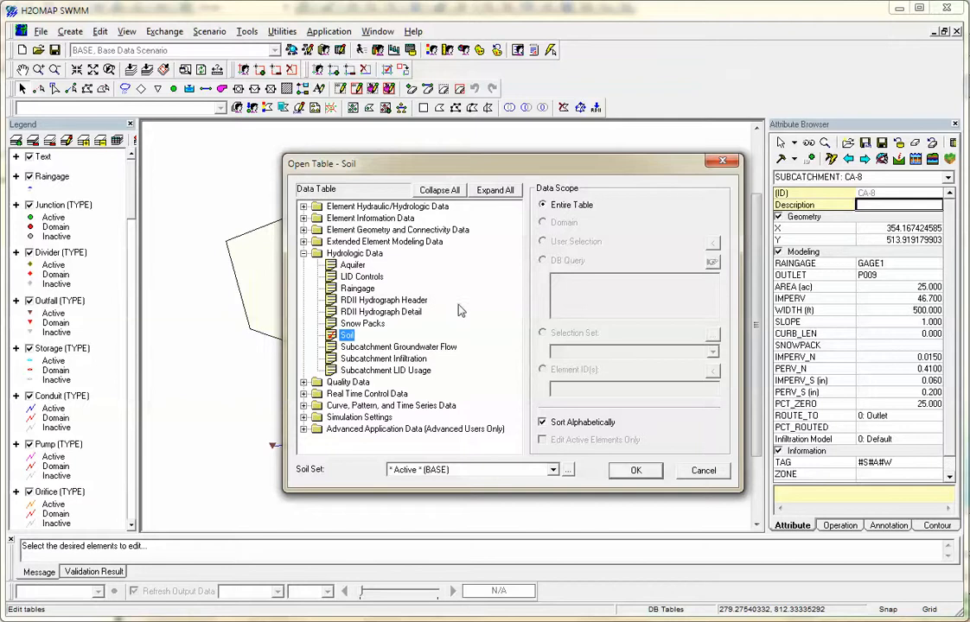
click(635, 469)
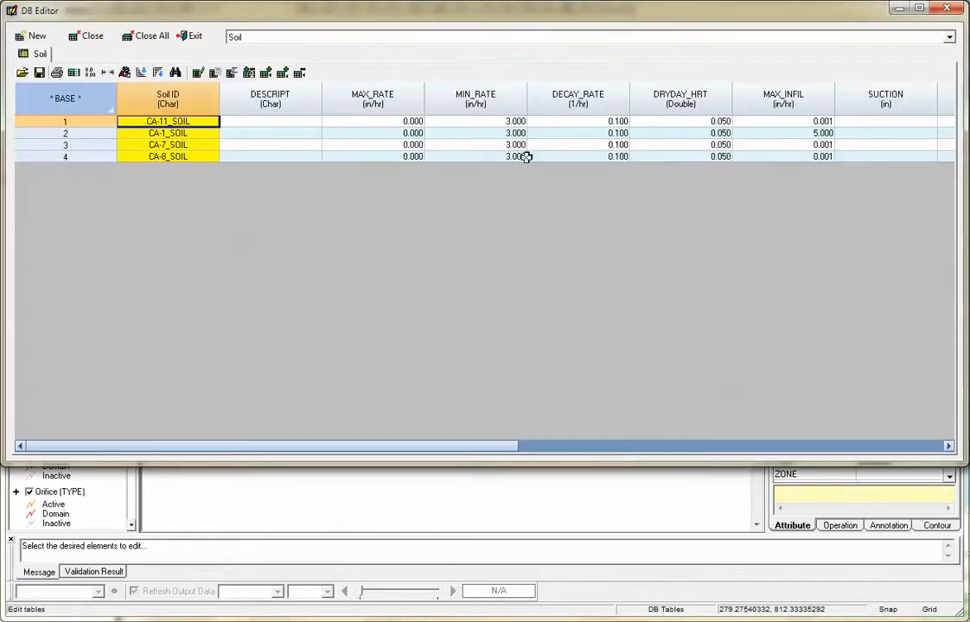
drag(427, 29, 465, 88)
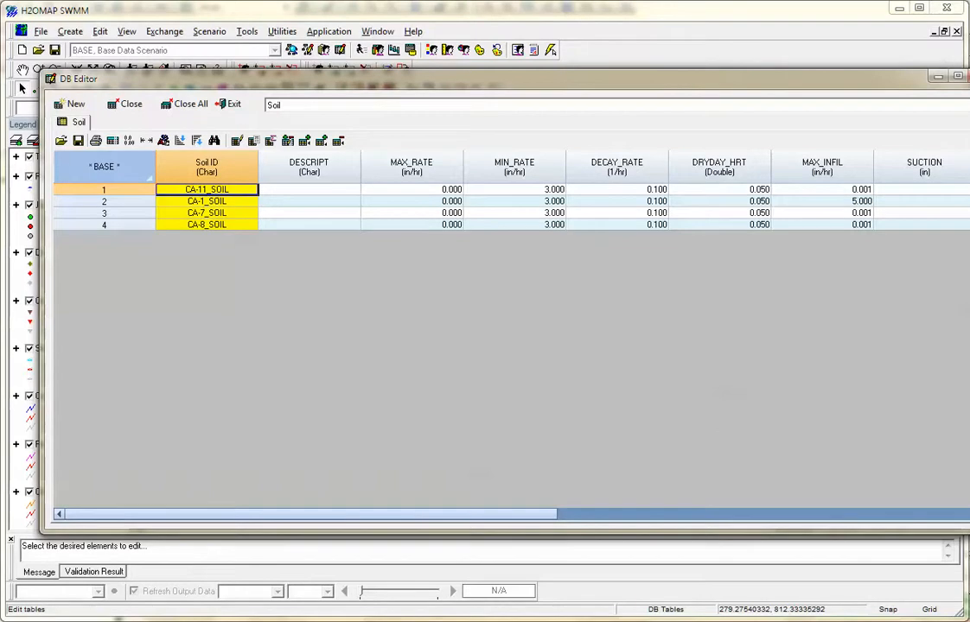
drag(969, 192, 909, 192)
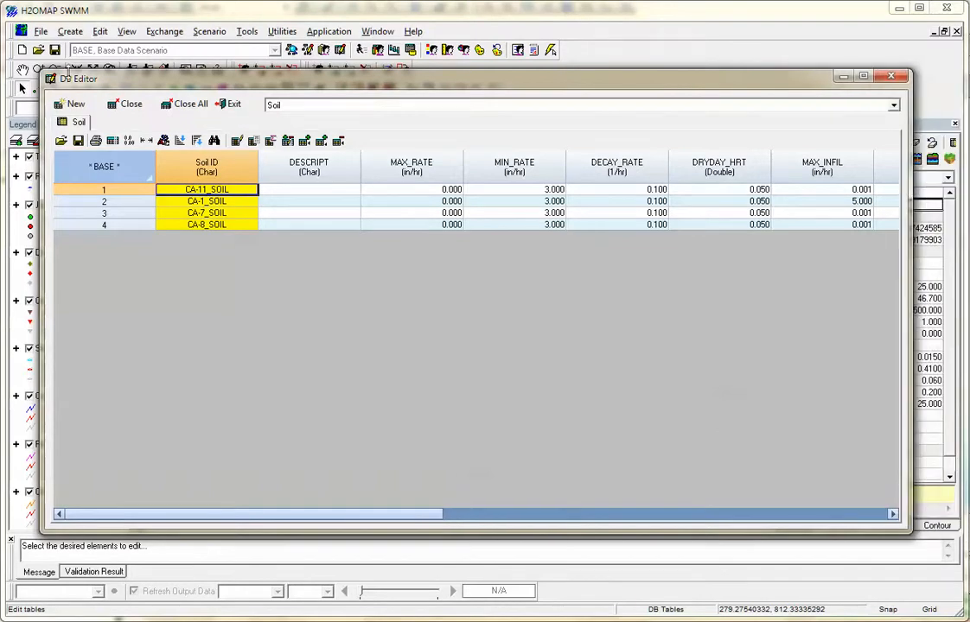
Open the Subcatchment Infiltration table alongside the Soil table in the database editor.
click(71, 102)
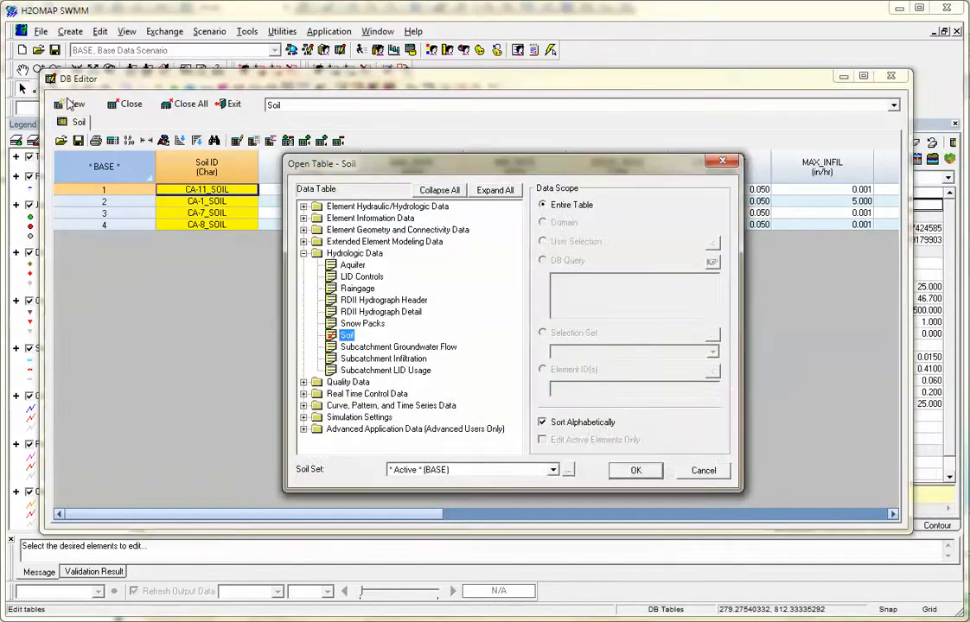
click(383, 360)
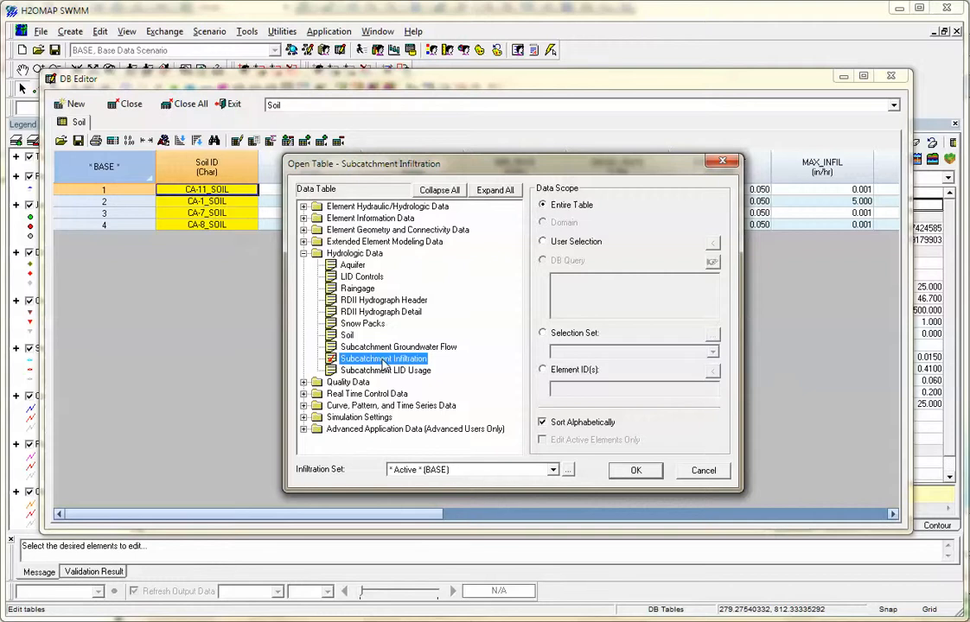
double_click(382, 360)
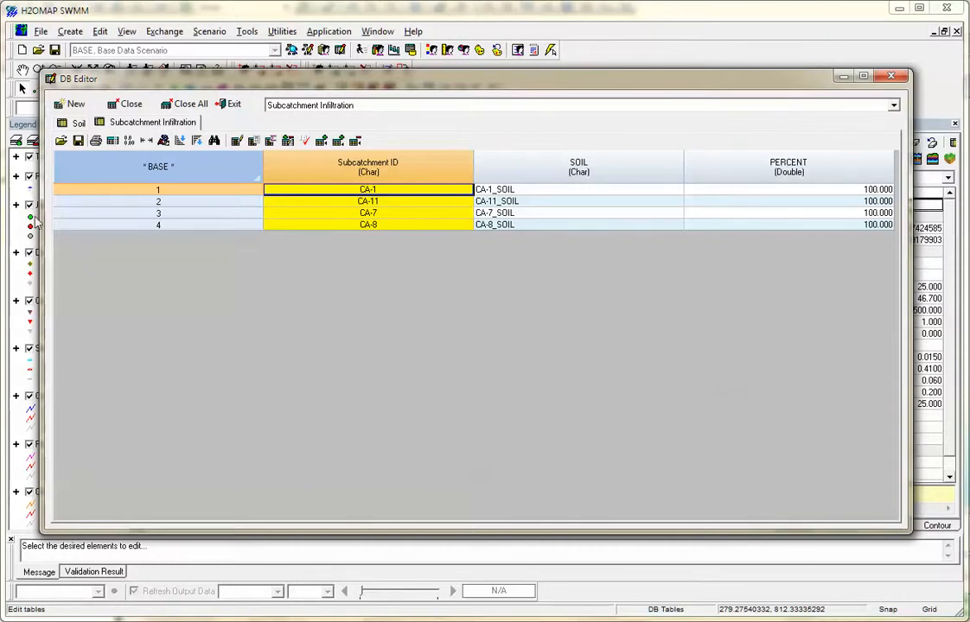
Look through the Simulation Settings table category without opening a table, and close the database editor.
click(71, 103)
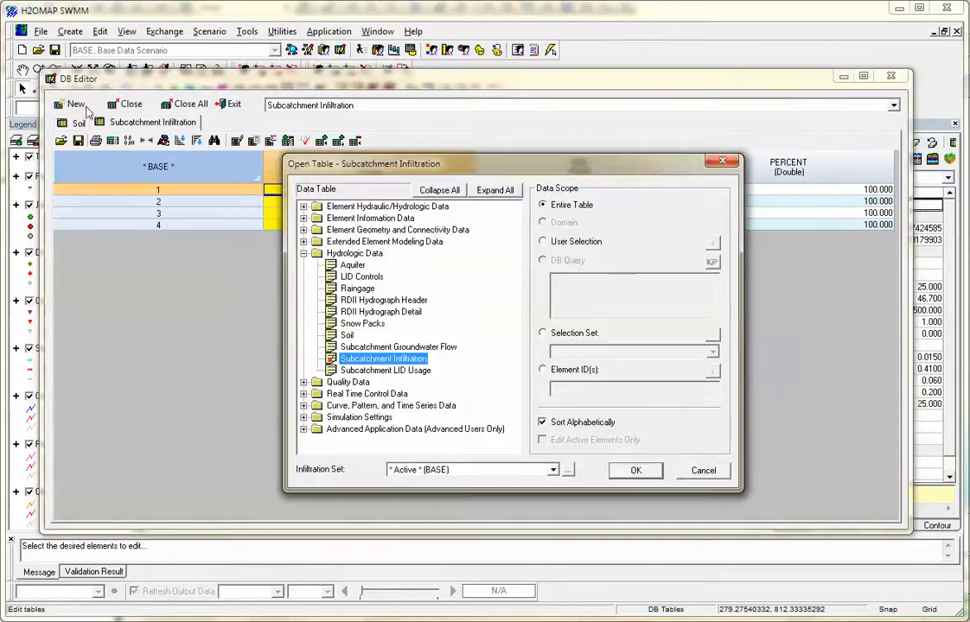
click(366, 393)
click(380, 371)
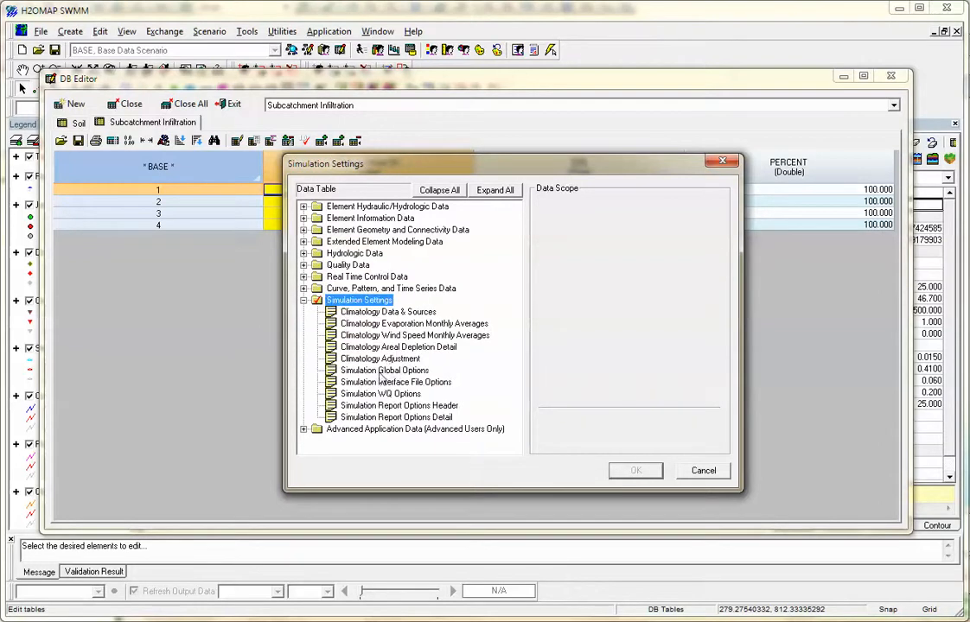
click(700, 472)
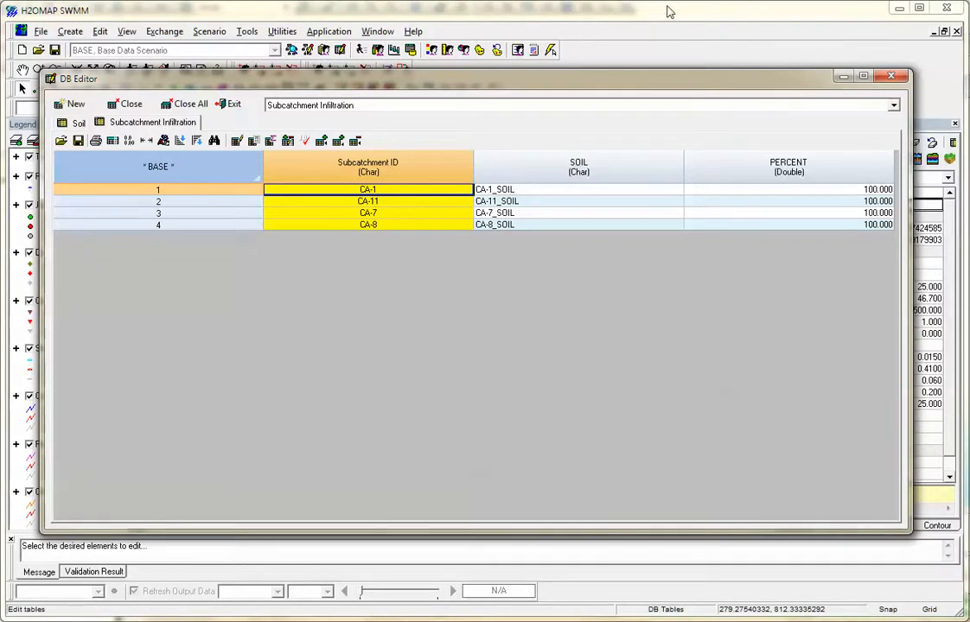
click(896, 78)
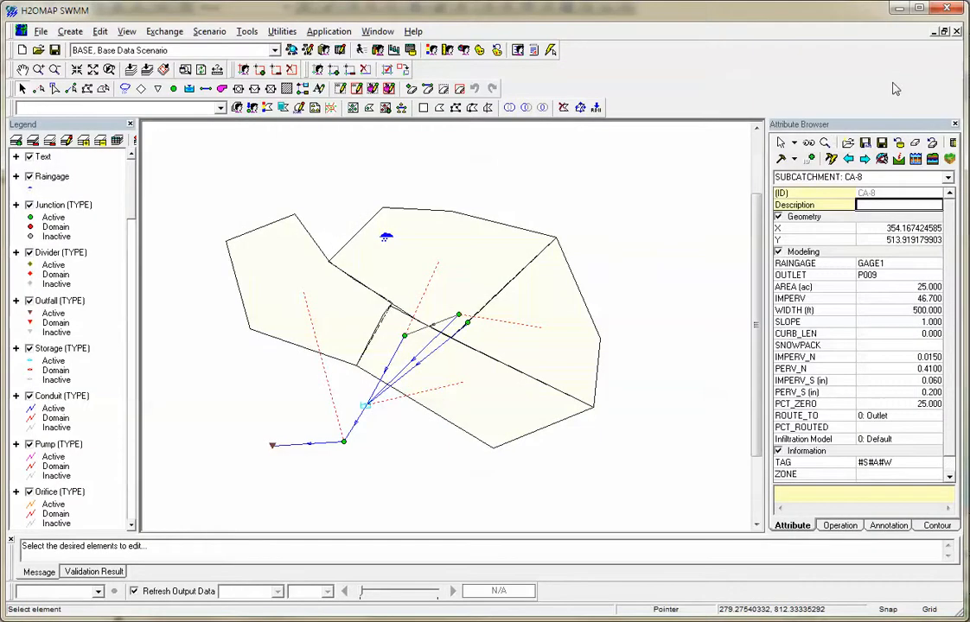
Turn on ID labeling for the nodes on the map.
click(127, 32)
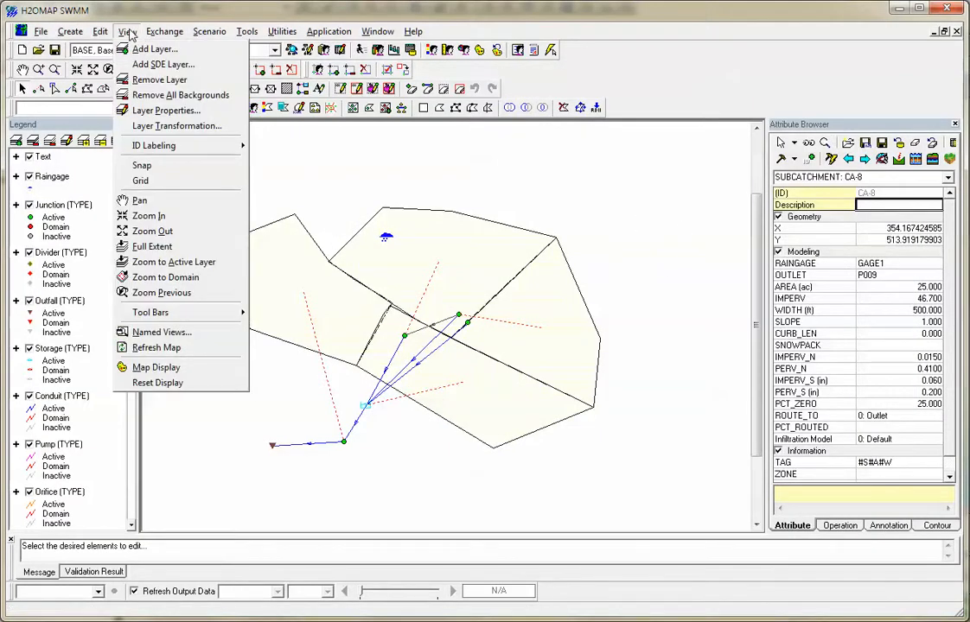
mouse_move(106, 33)
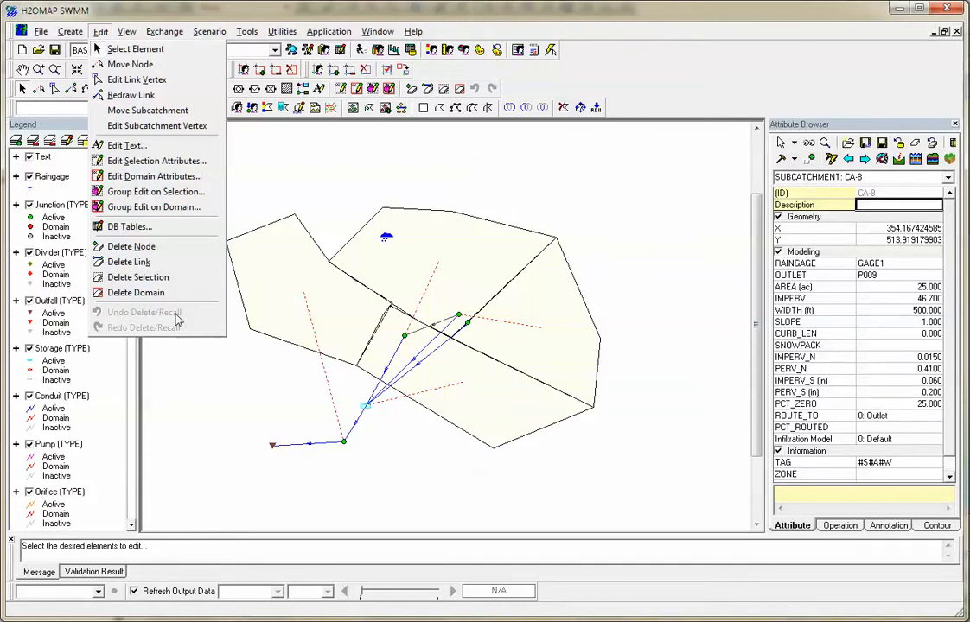
mouse_move(139, 37)
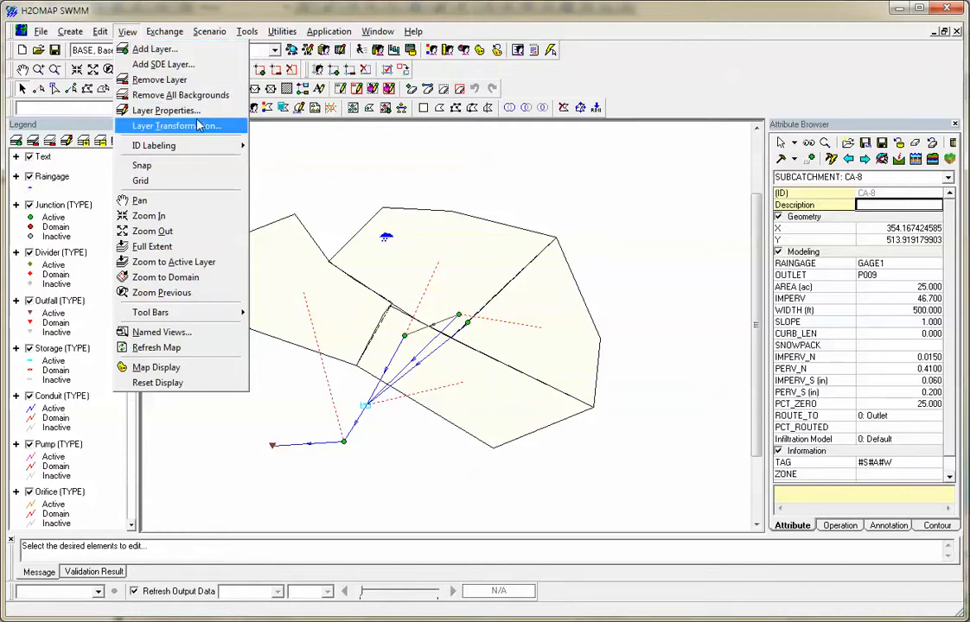
mouse_move(211, 149)
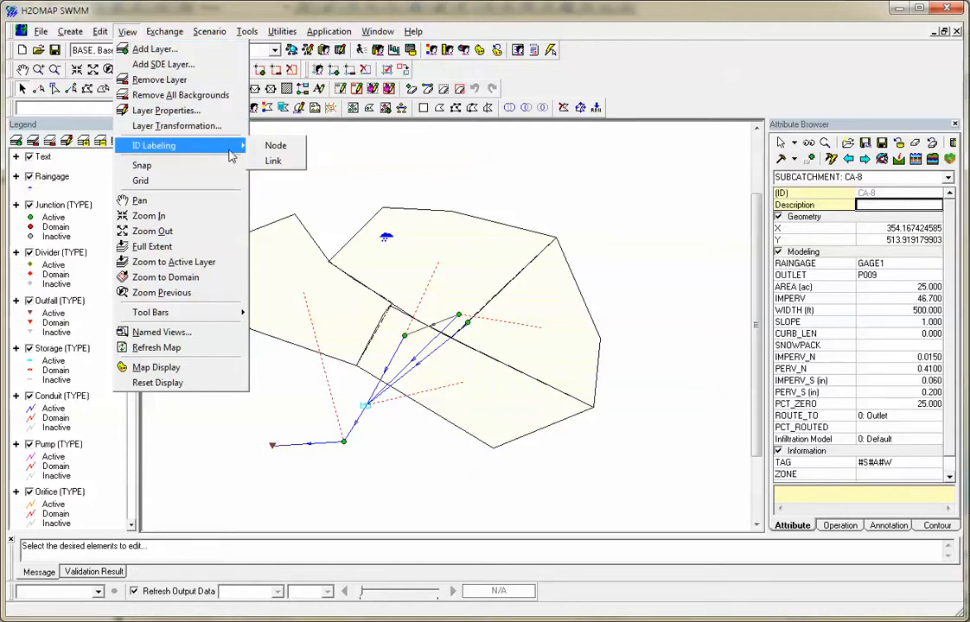
click(274, 147)
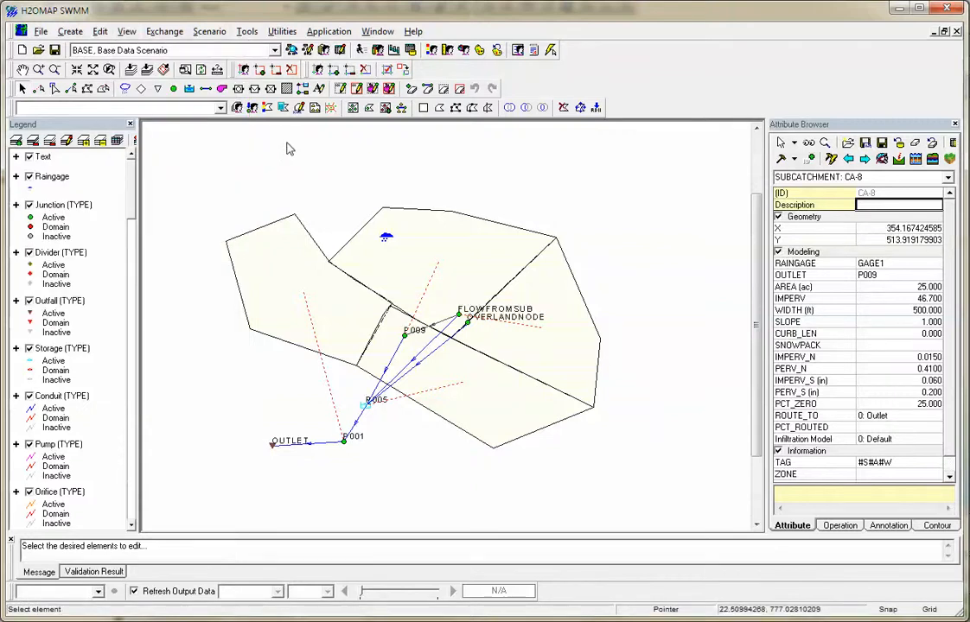
Look at the junction map display settings for the Active Output and Database sources, and cancel without applying changes.
click(162, 32)
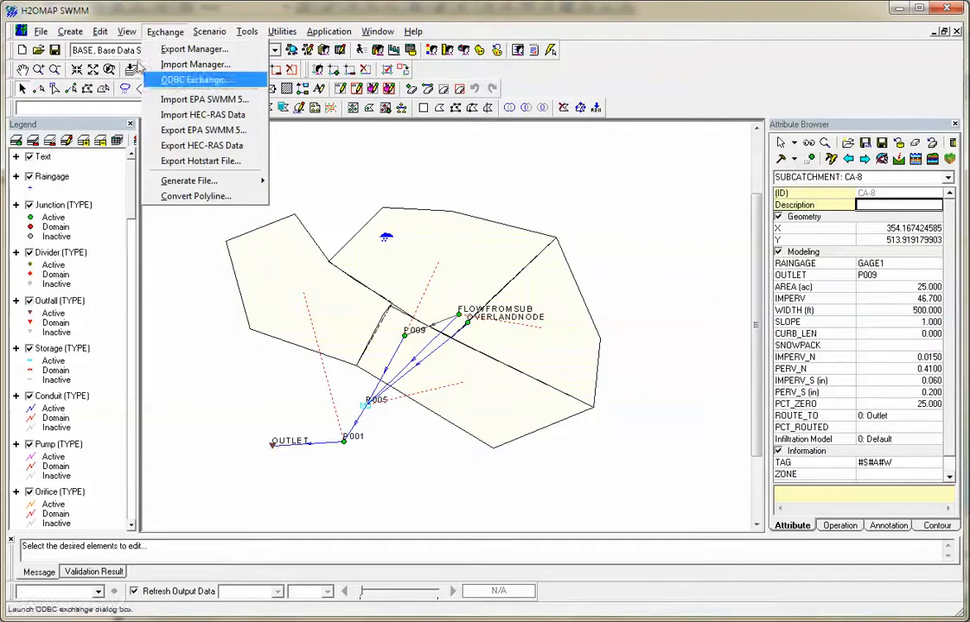
mouse_move(127, 32)
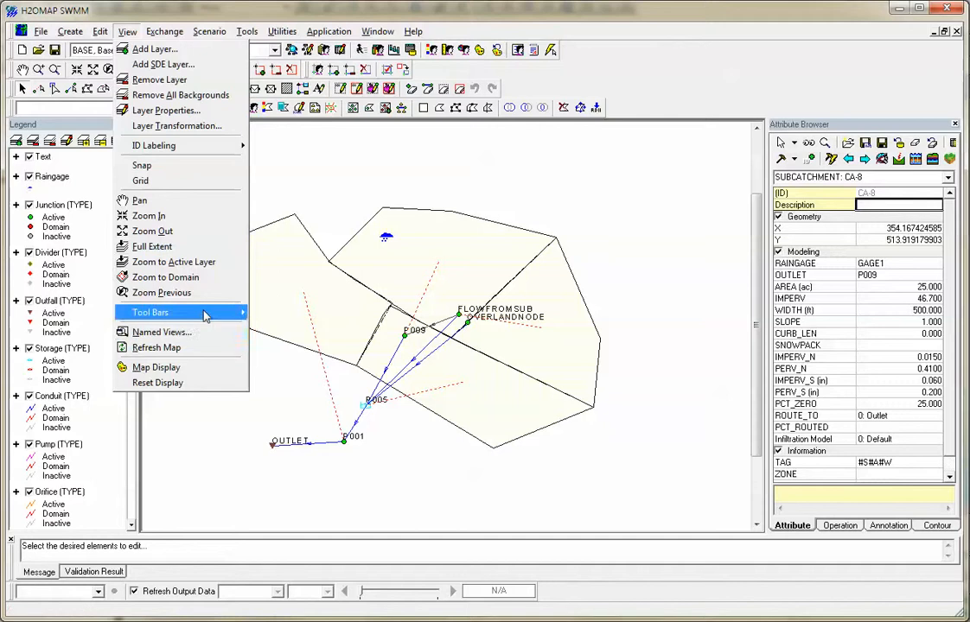
mouse_move(206, 314)
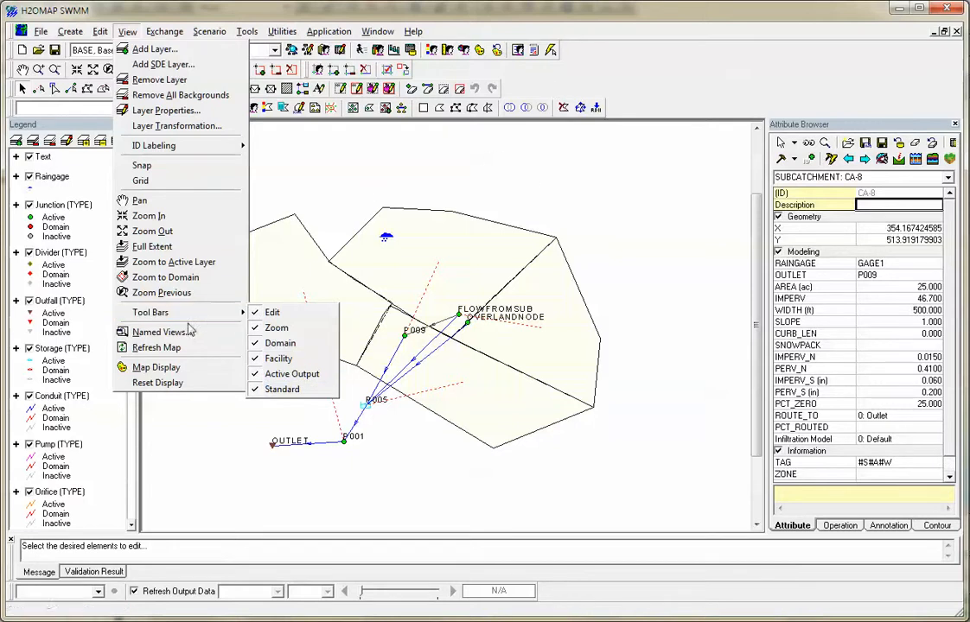
click(198, 372)
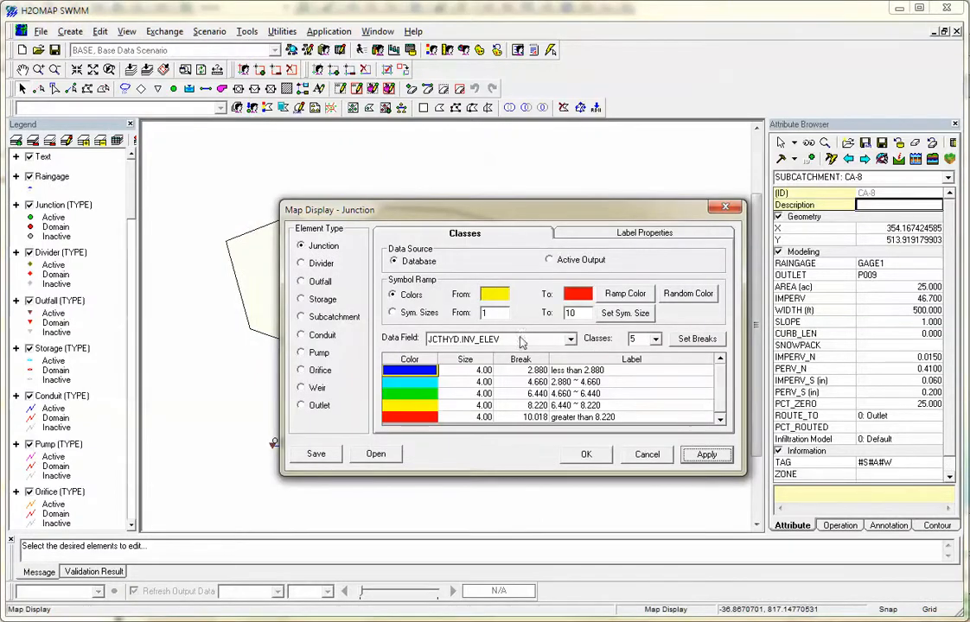
click(550, 259)
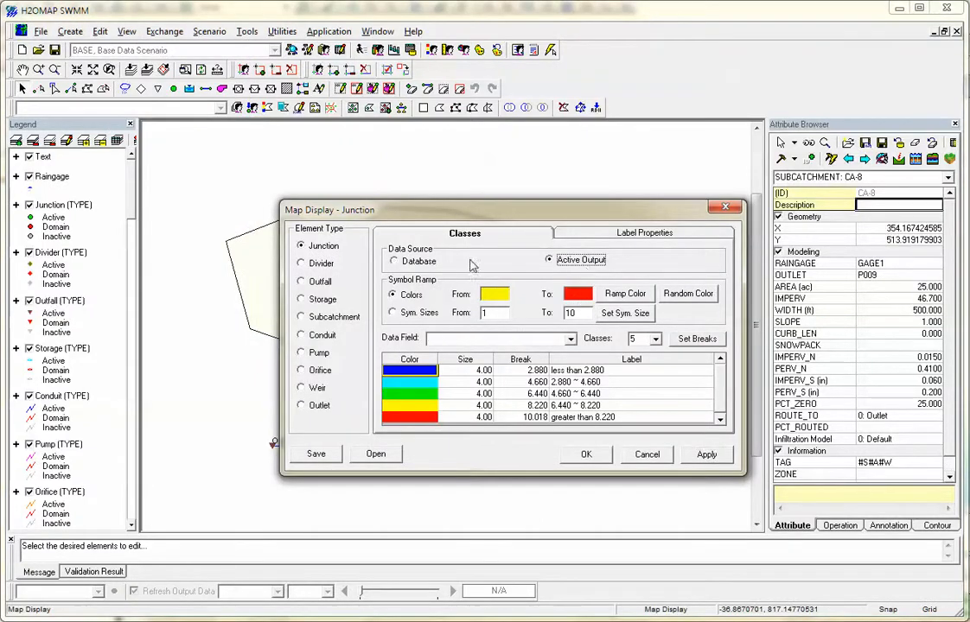
click(417, 261)
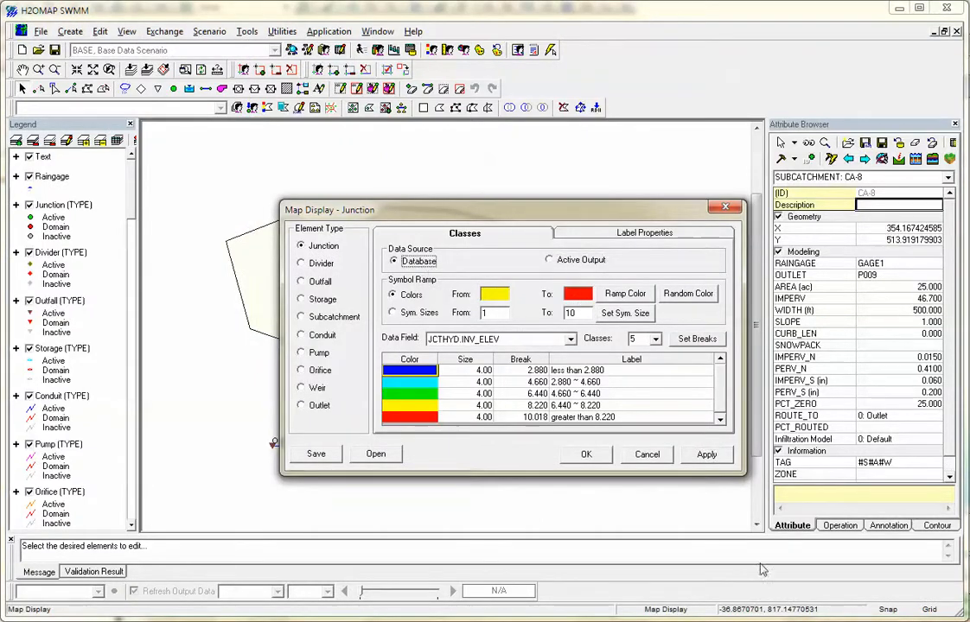
click(646, 456)
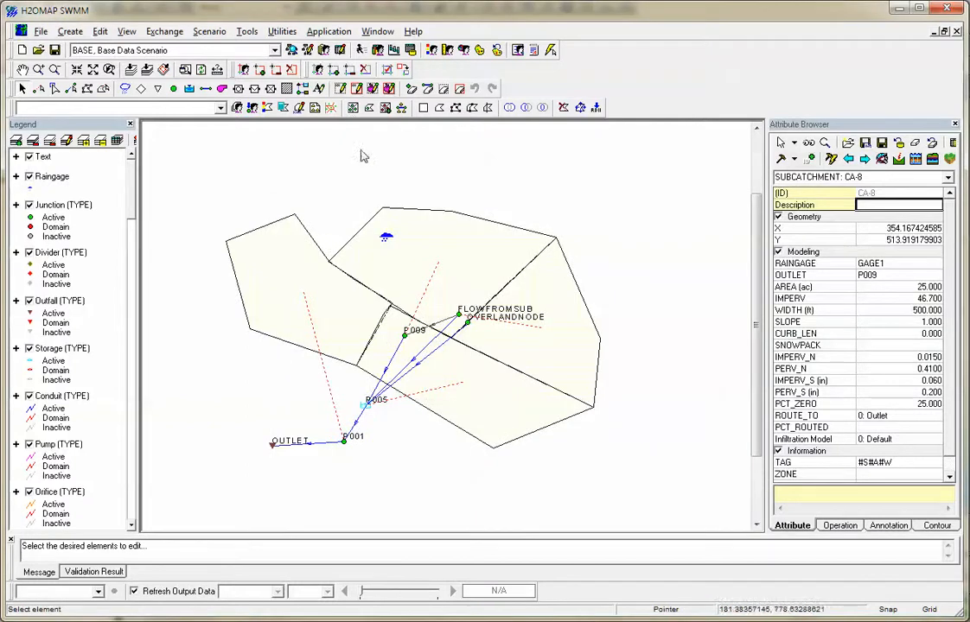
Color the subcatchments on the map by the SUBHYD.AREA database field, with class breaks set for five classes.
click(429, 50)
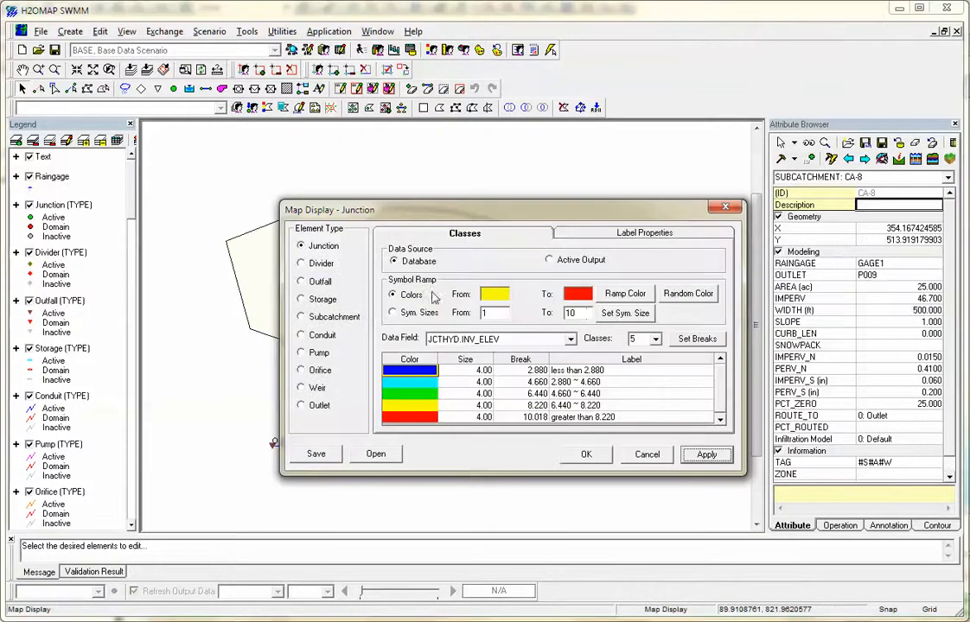
click(302, 316)
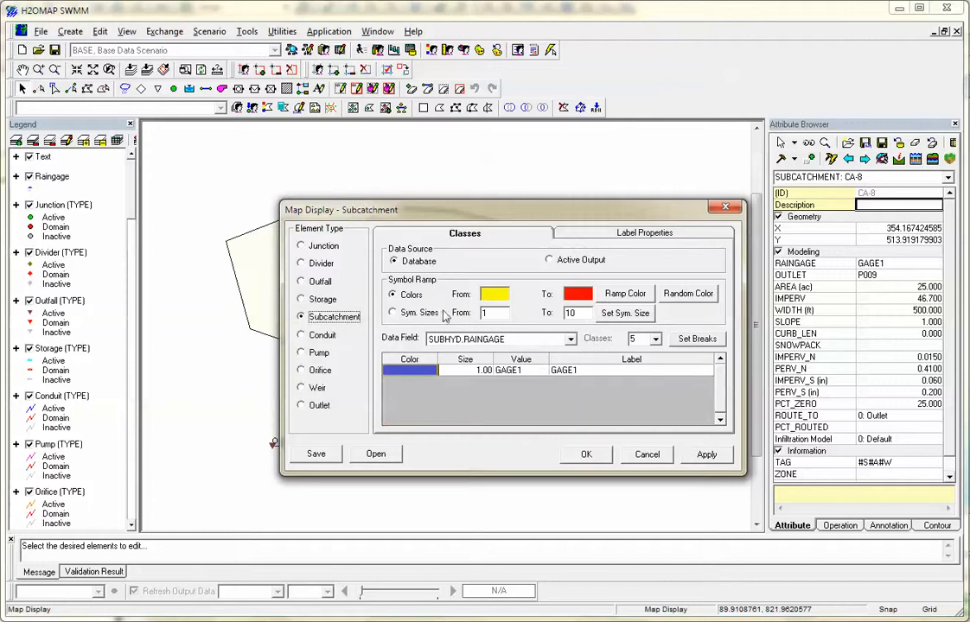
click(466, 341)
click(456, 368)
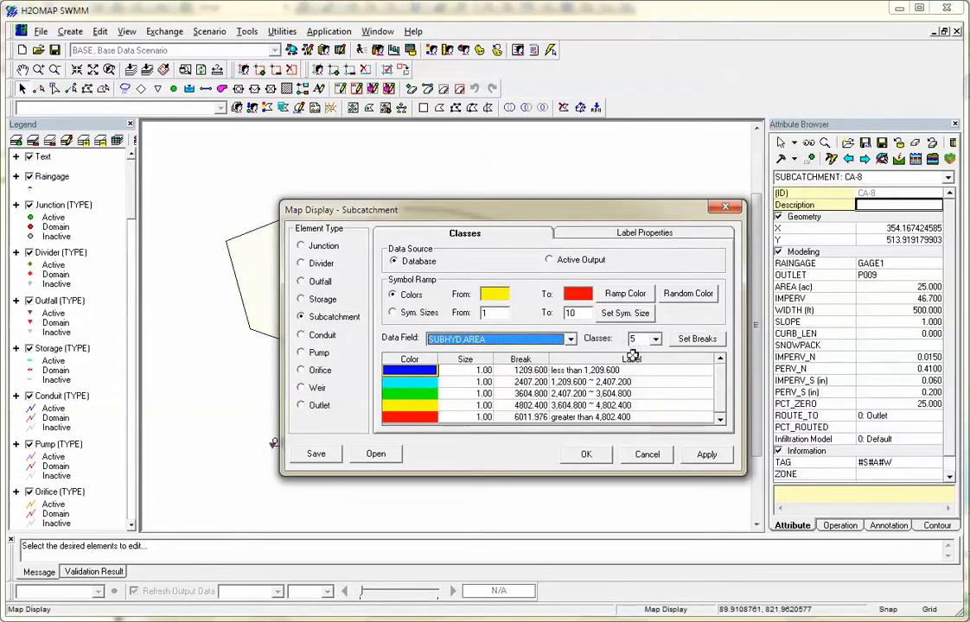
click(625, 294)
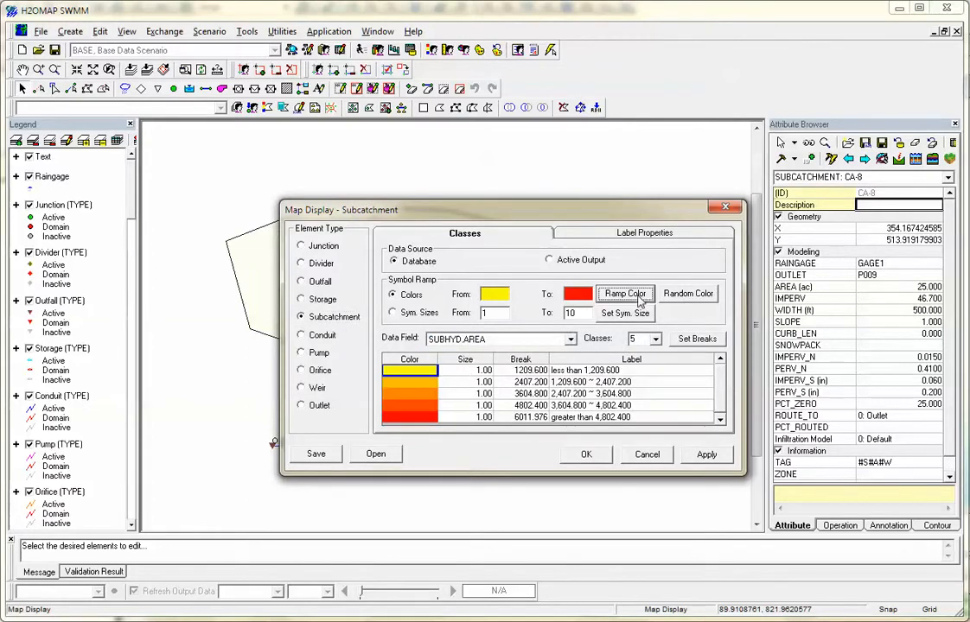
click(697, 339)
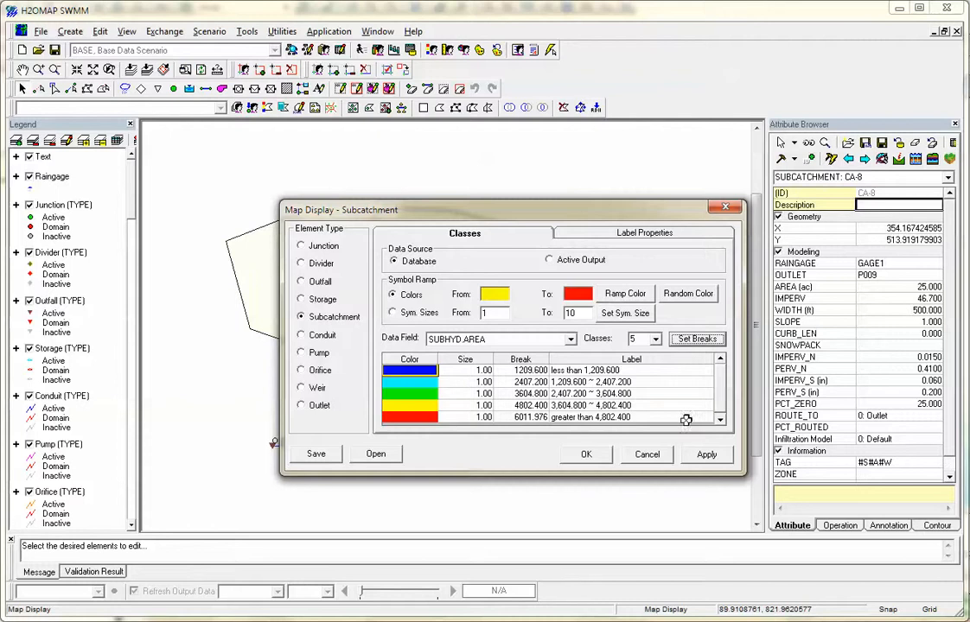
click(706, 456)
click(585, 454)
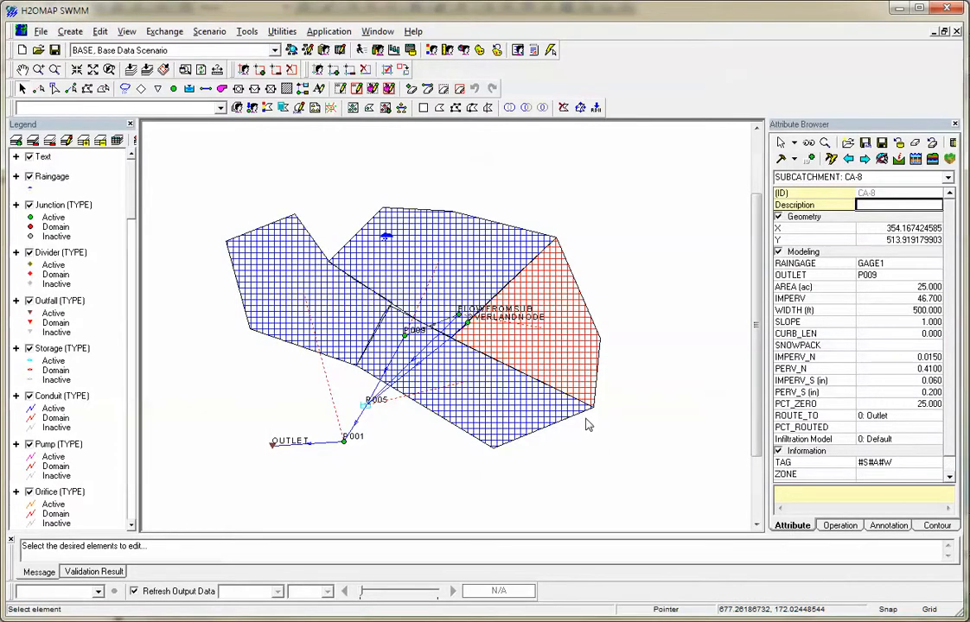
Look through the internal data source types available for ODBC Exchange, and close it without exchanging data.
click(178, 32)
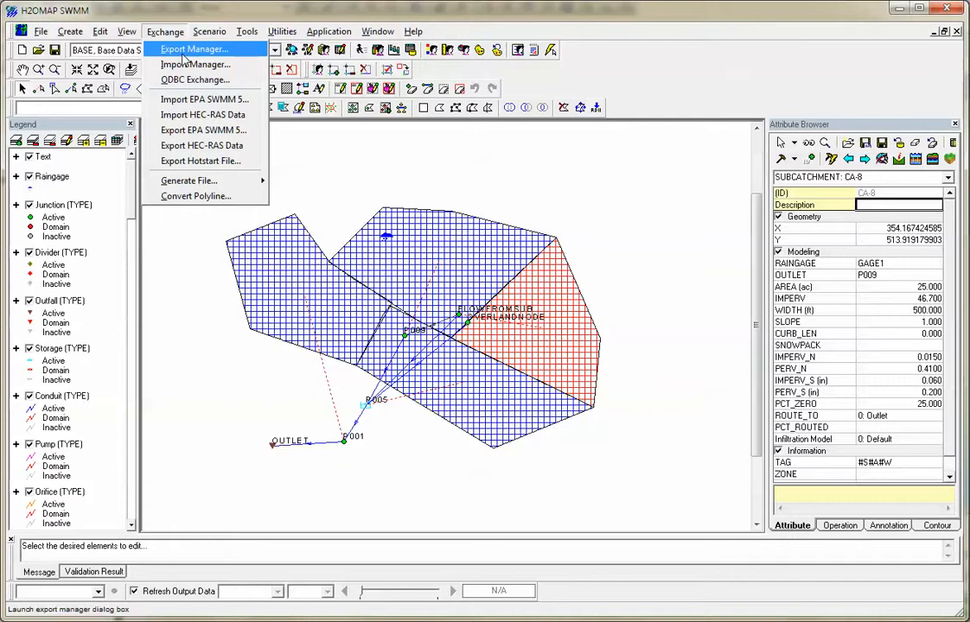
click(194, 80)
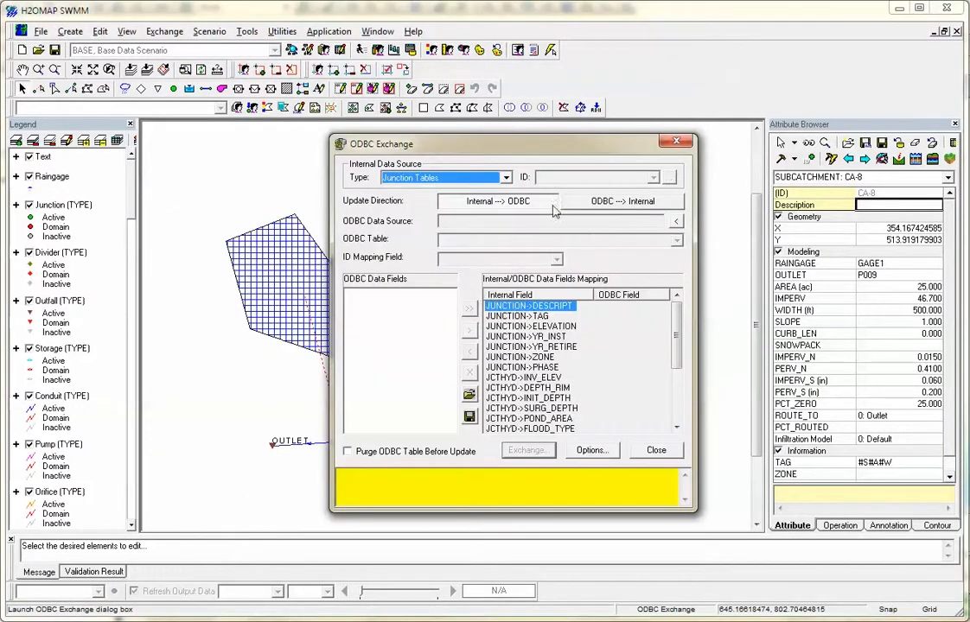
click(505, 179)
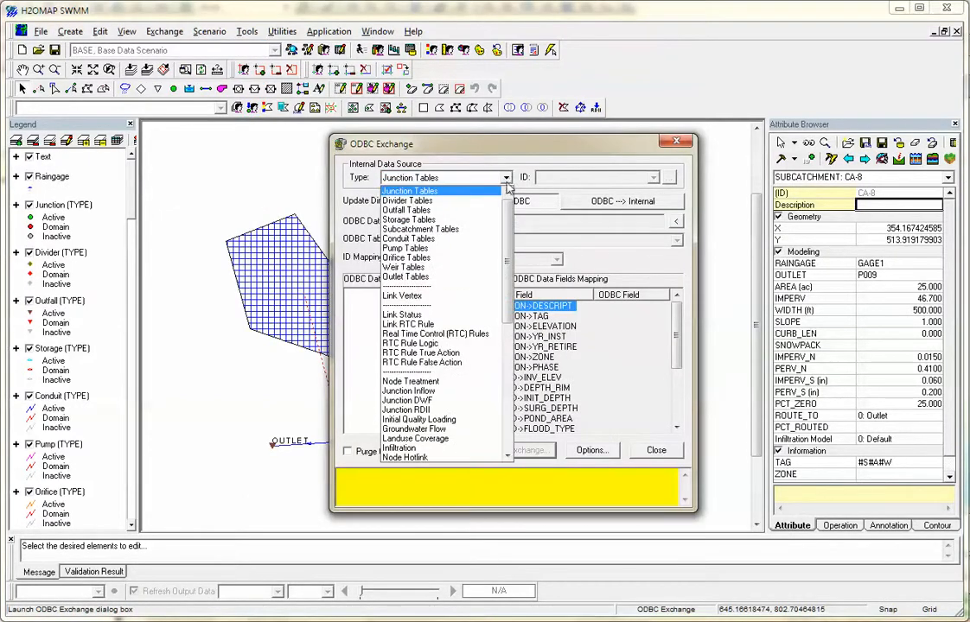
mouse_move(507, 257)
mouse_down()
mouse_move(517, 344)
mouse_move(512, 268)
mouse_up()
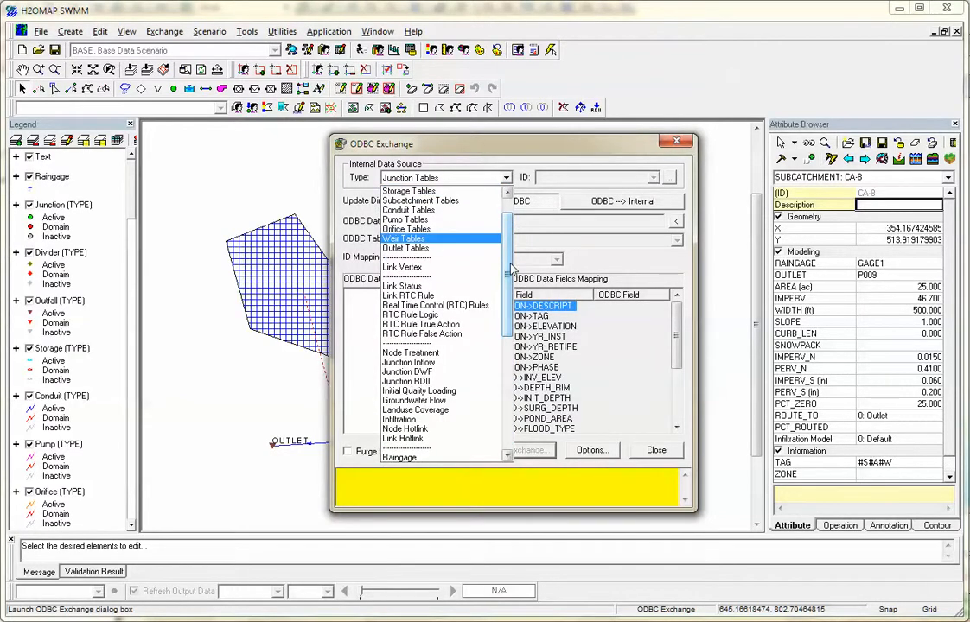
click(638, 257)
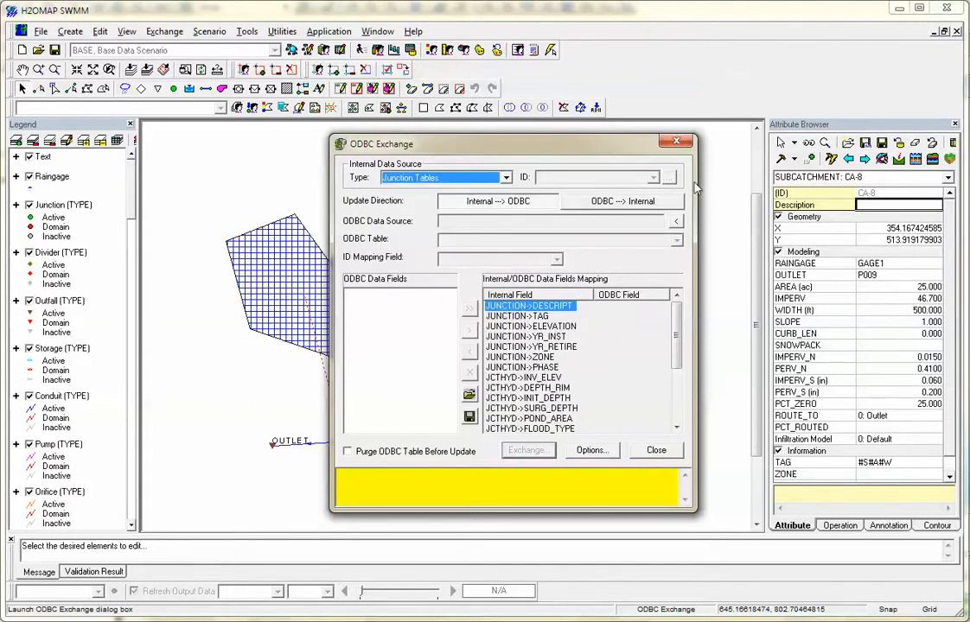
click(657, 451)
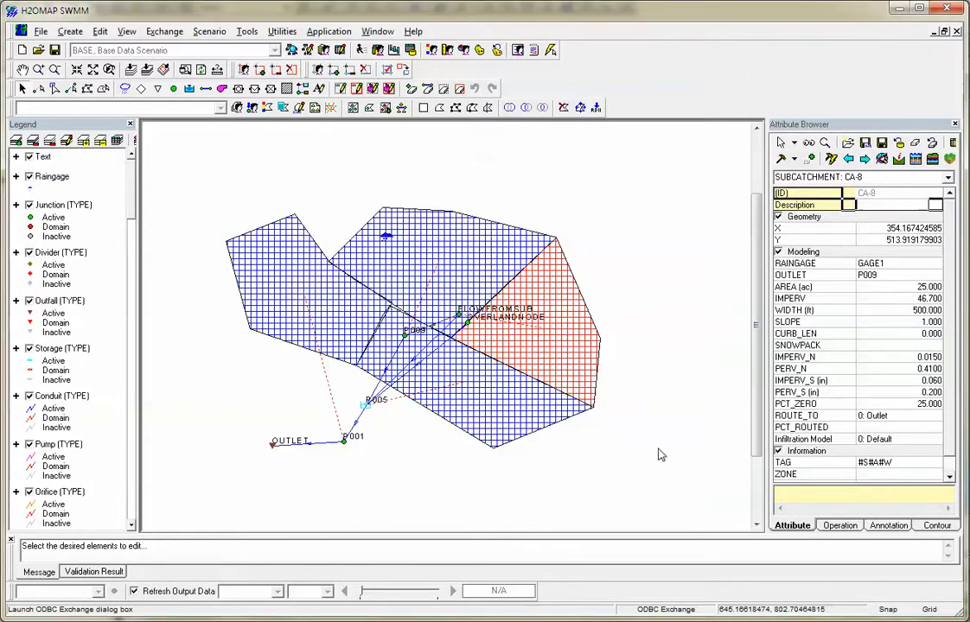
Export the model as an EPA SWMM 5 data file to cunette.inp in the Spring2015 folder.
click(206, 35)
mouse_move(163, 33)
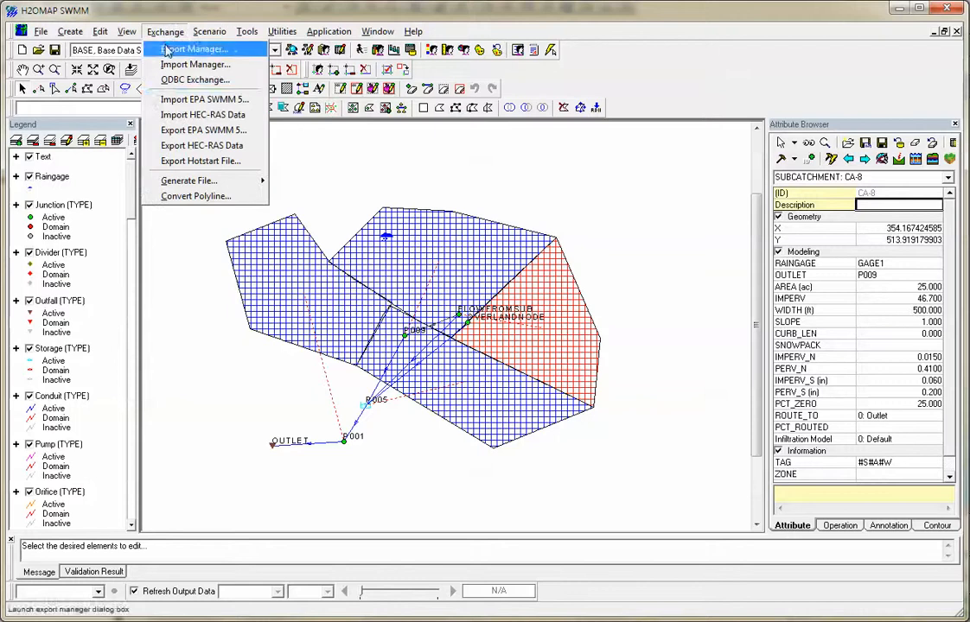
click(224, 132)
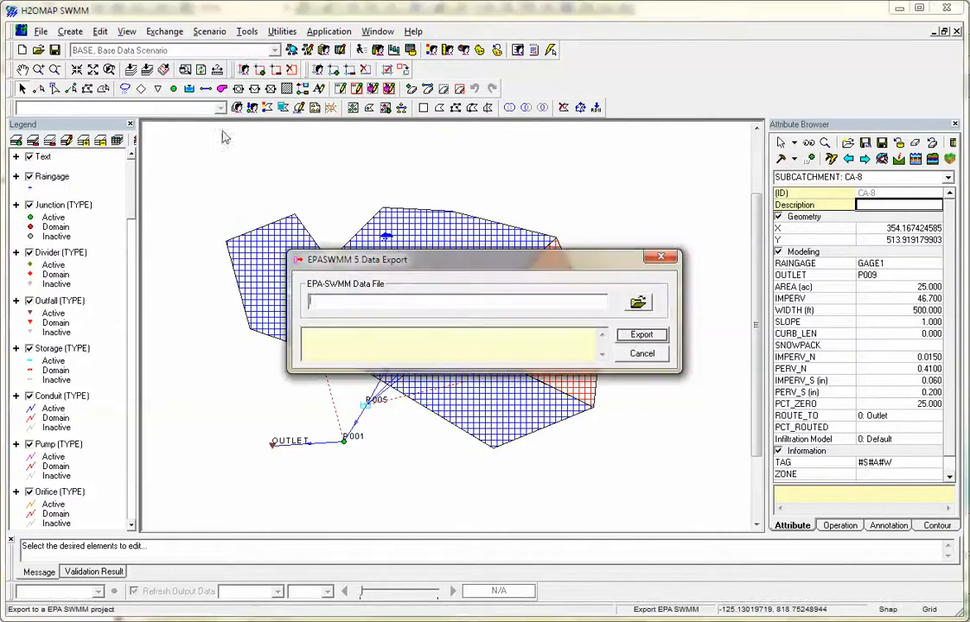
click(642, 302)
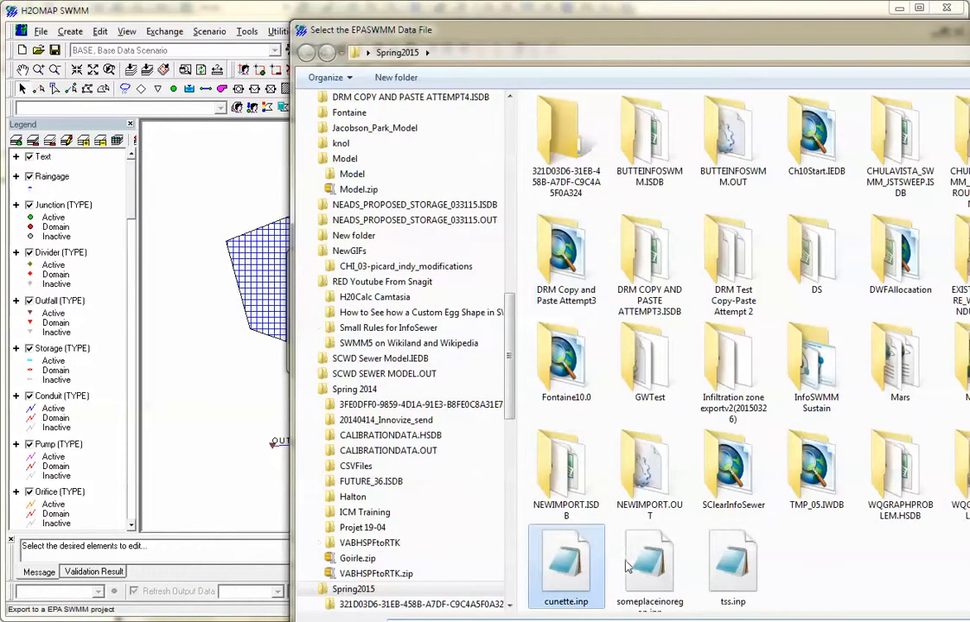
scroll(629, 566, down, 1)
drag(850, 36, 849, 32)
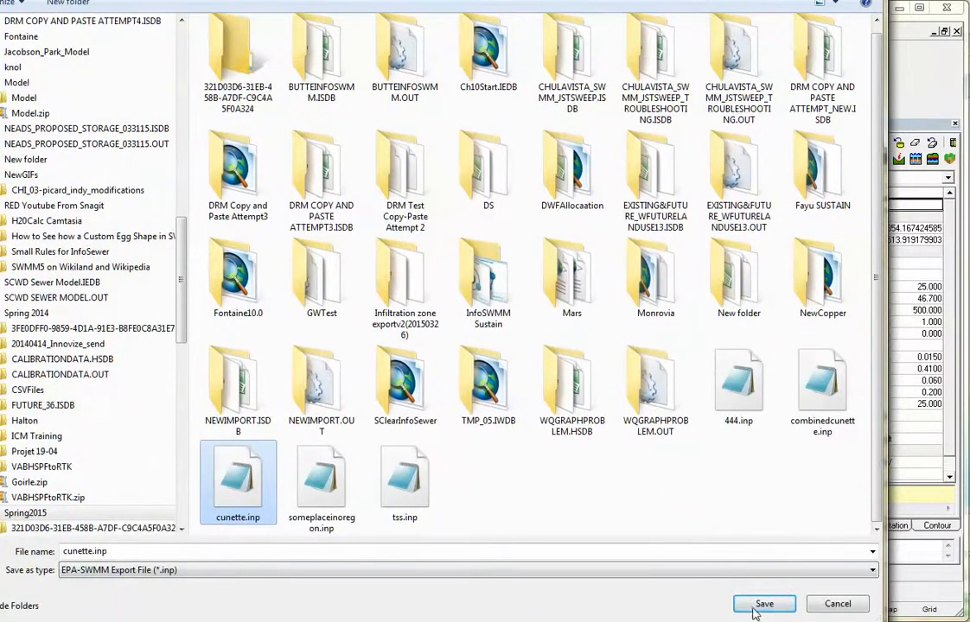
click(753, 611)
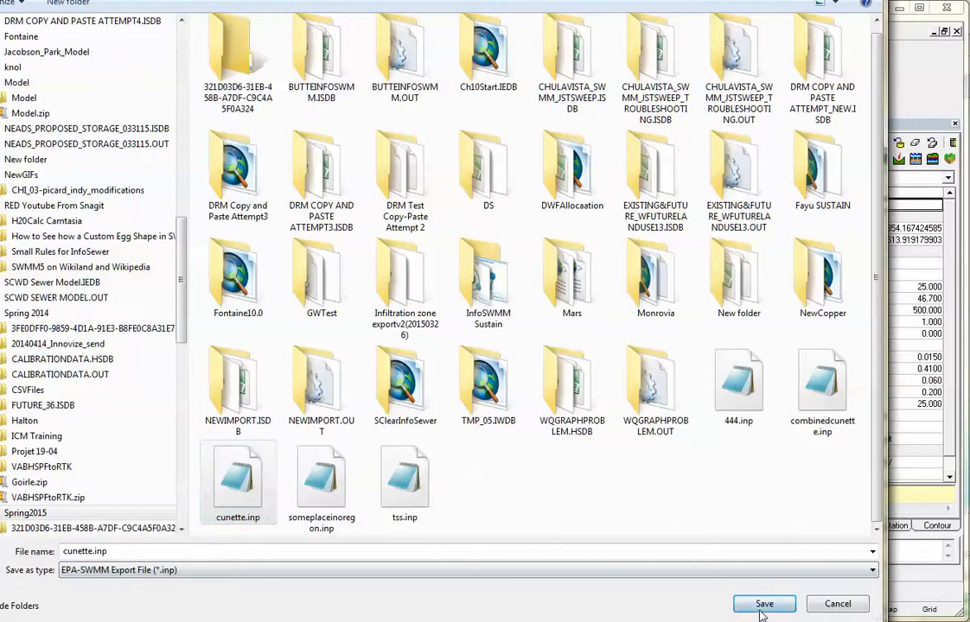
click(566, 338)
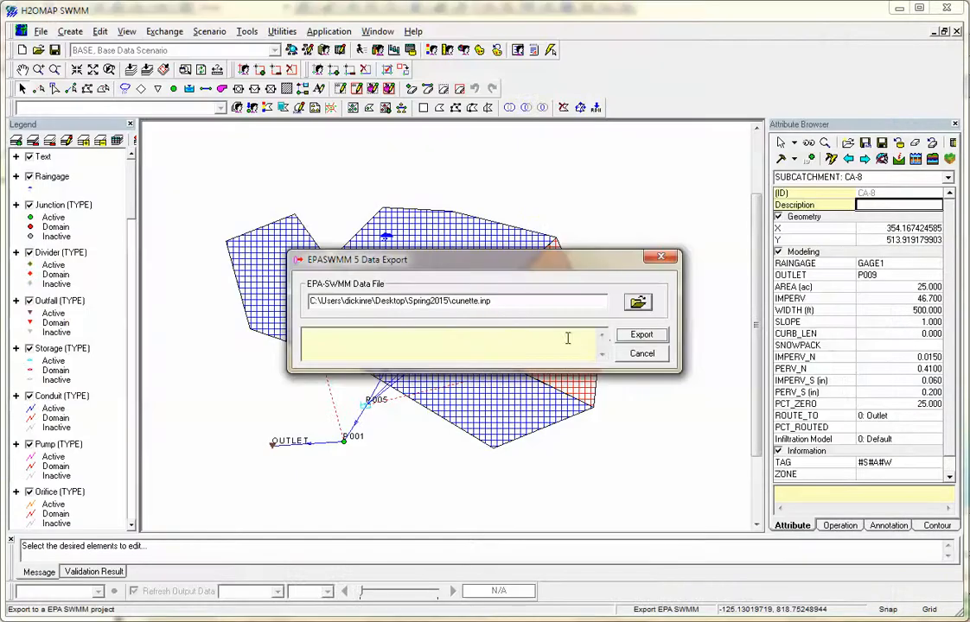
click(640, 335)
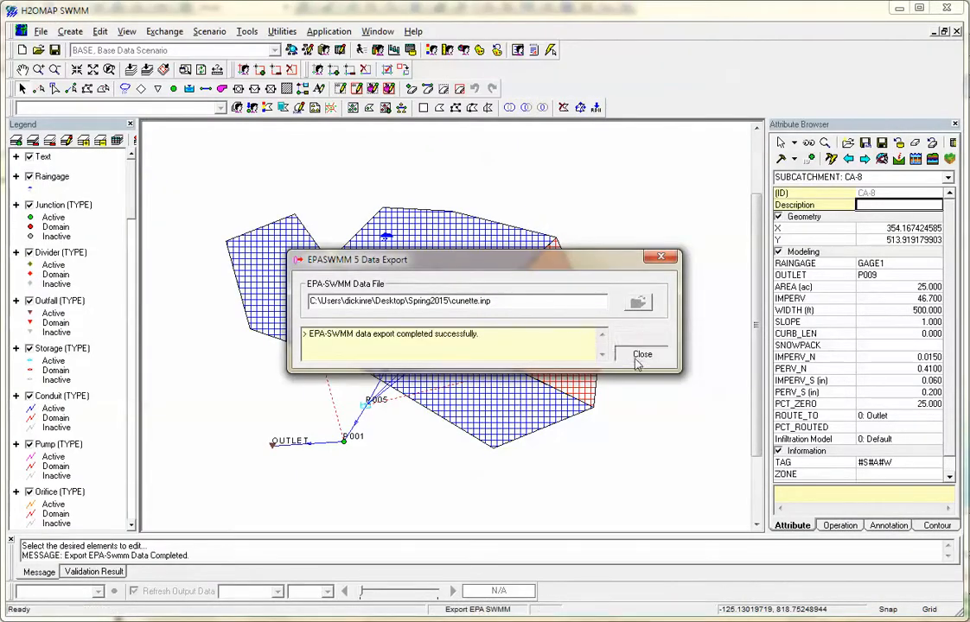
click(641, 353)
click(164, 31)
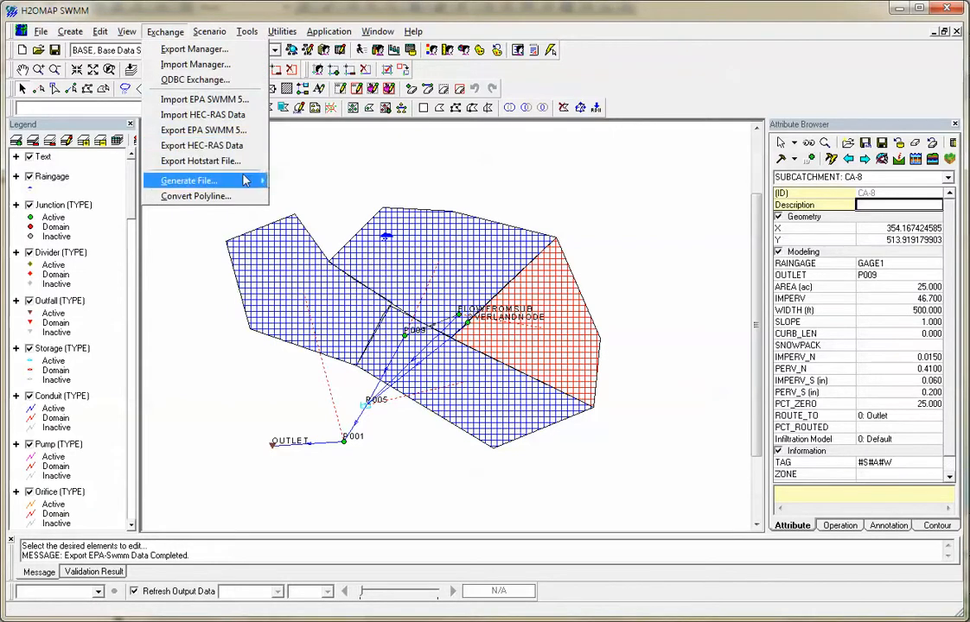
mouse_move(257, 181)
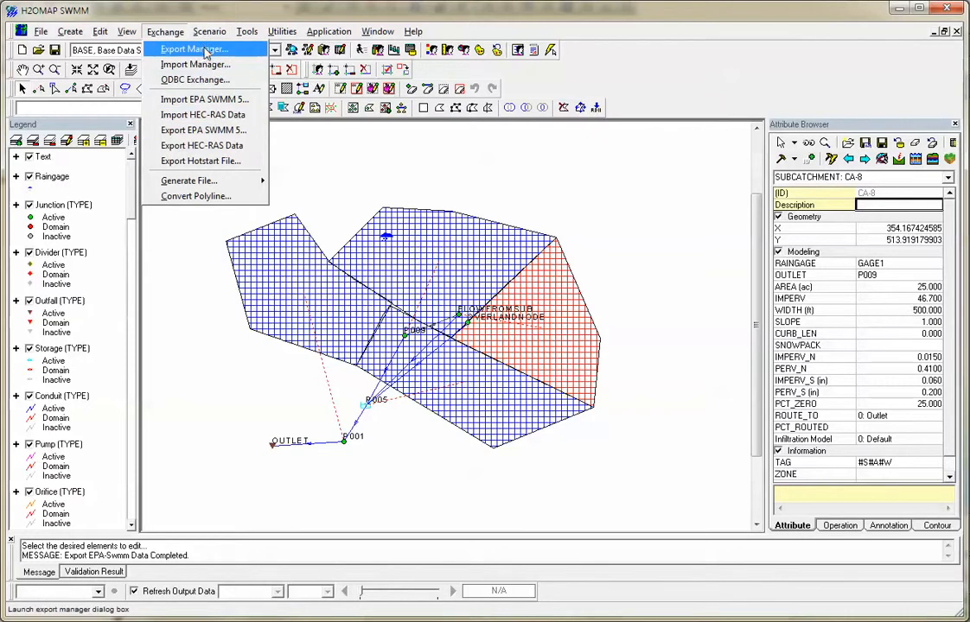
Create the scenario "SCN-10, New Model Scenario" under the base network scenario in the Scenario Explorer.
click(208, 48)
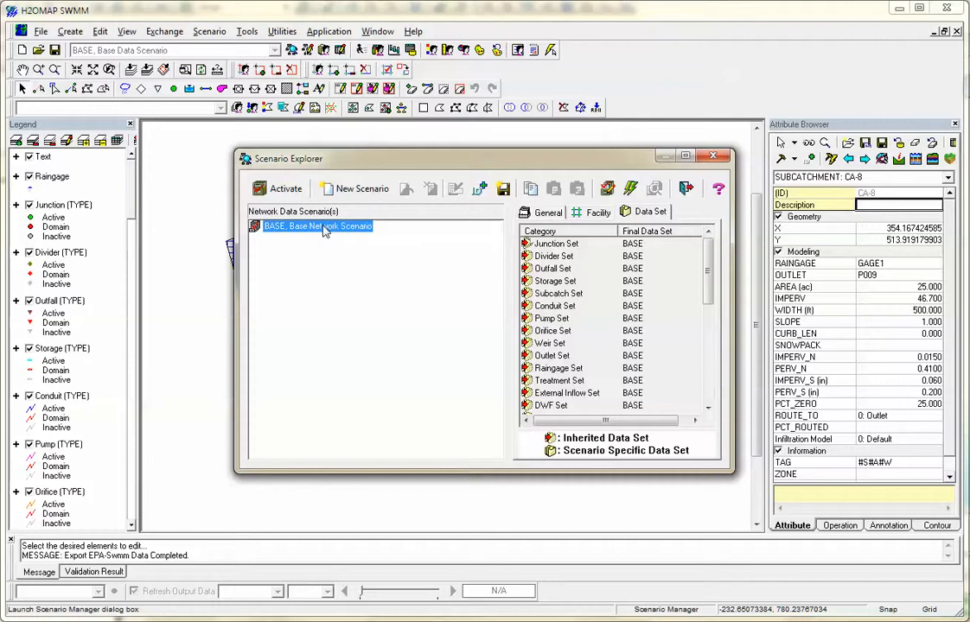
right_click(324, 231)
click(382, 275)
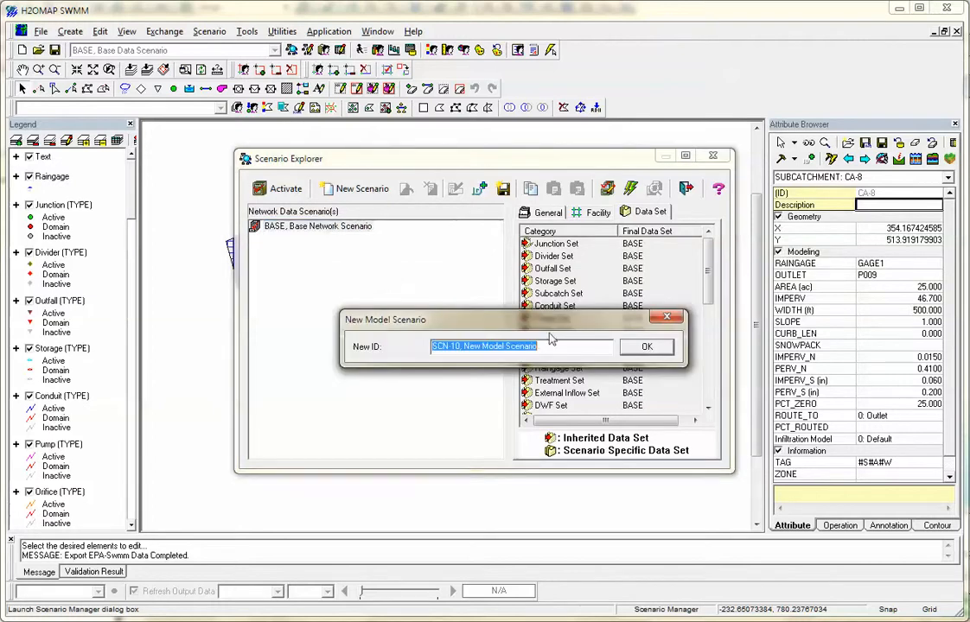
key(Return)
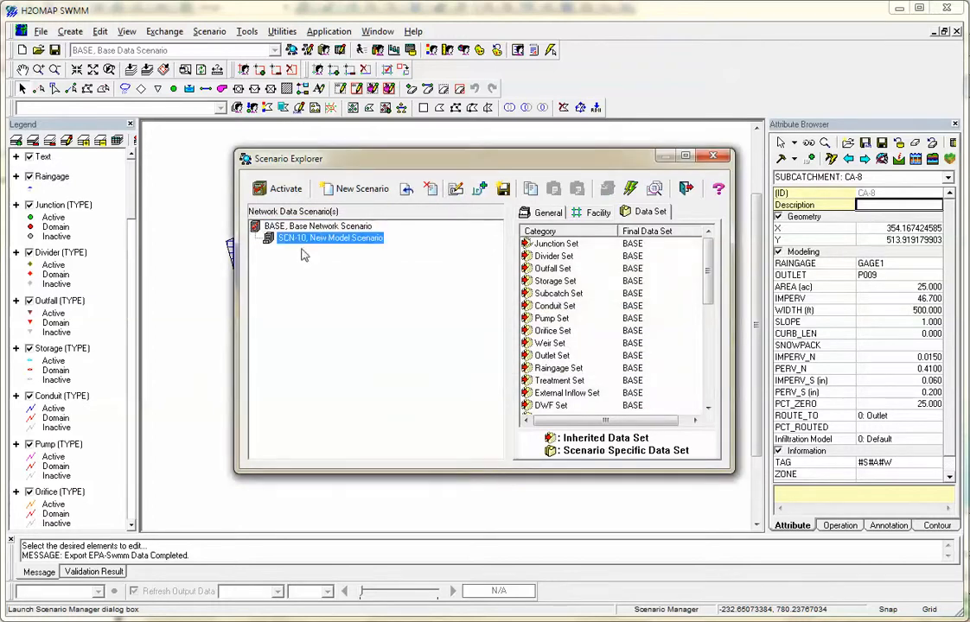
Look through the data set categories of scenario SCN-10 and select the Junction Set.
click(713, 336)
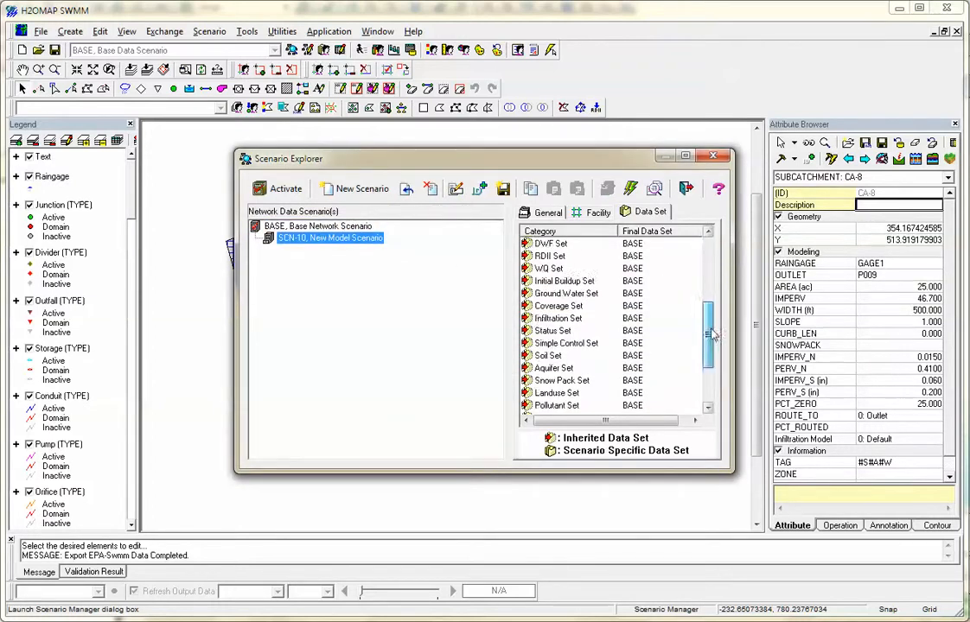
scroll(713, 335, down, 1)
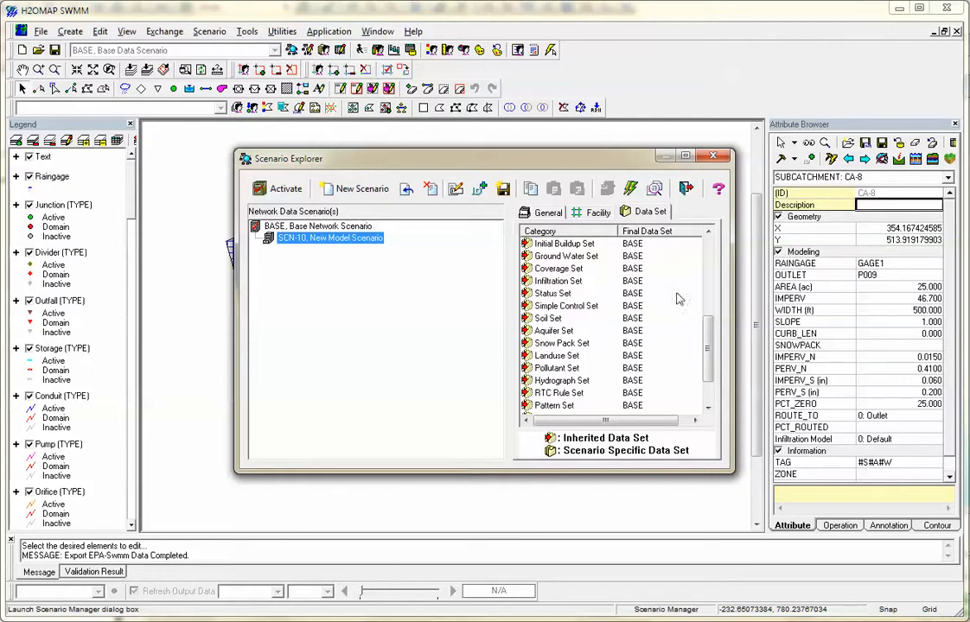
scroll(620, 299, up, 5)
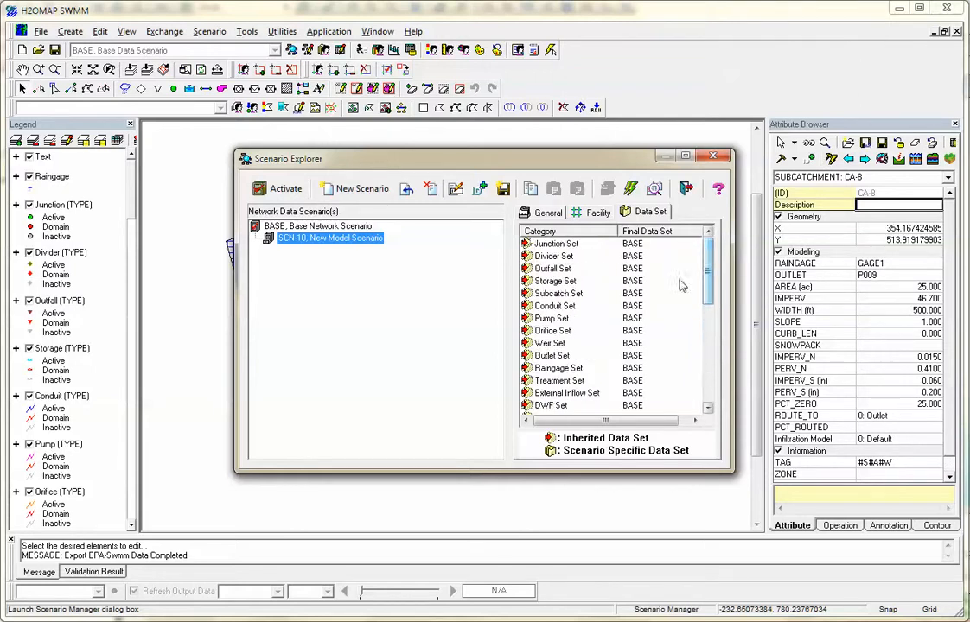
click(548, 248)
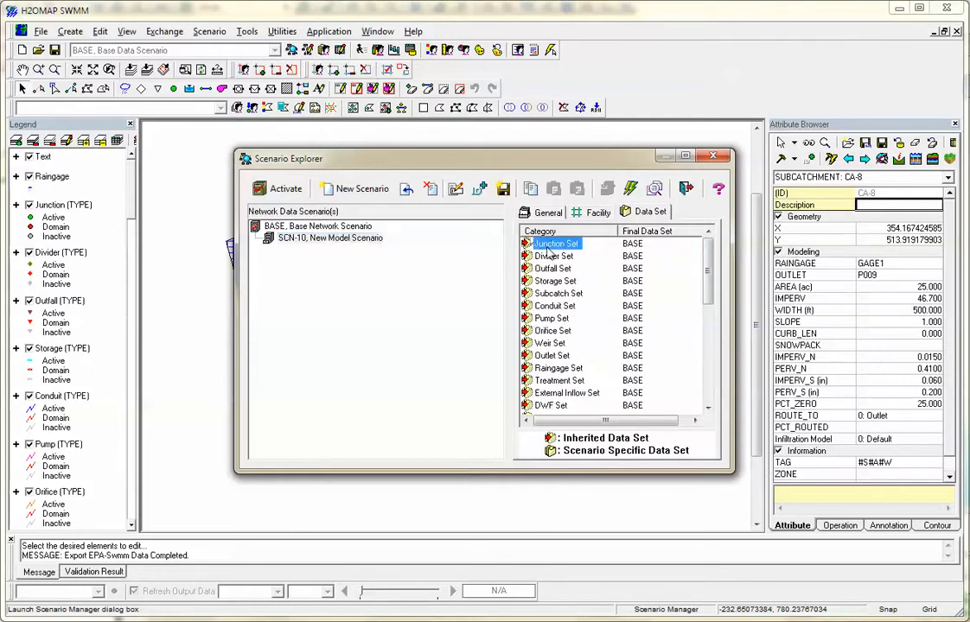
Create the junction set "JCT_SET-100, New Junction Set", assign it to scenario SCN-10, and close the Scenario Explorer.
right_click(548, 250)
click(572, 256)
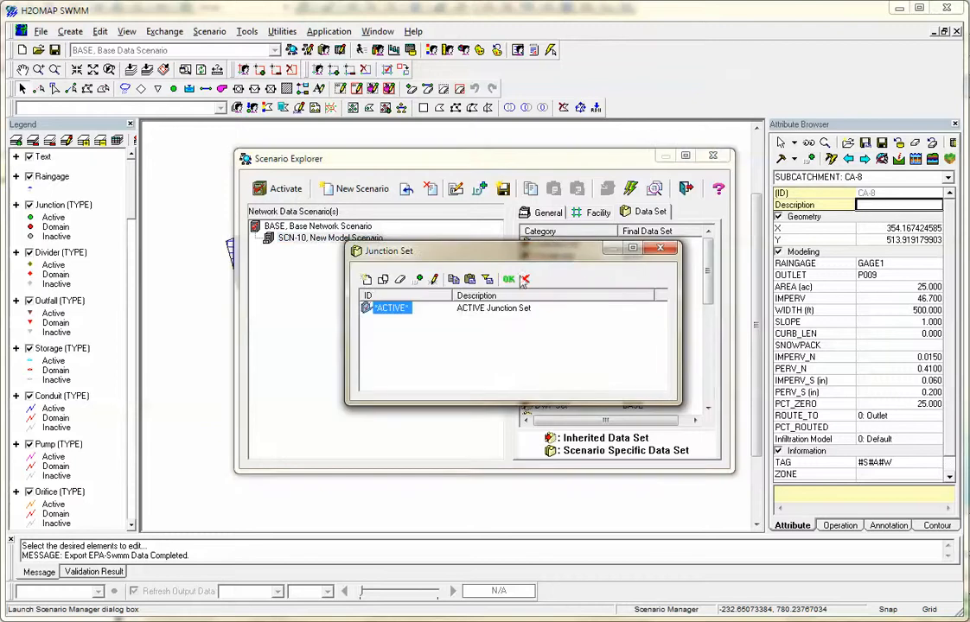
right_click(403, 304)
click(438, 328)
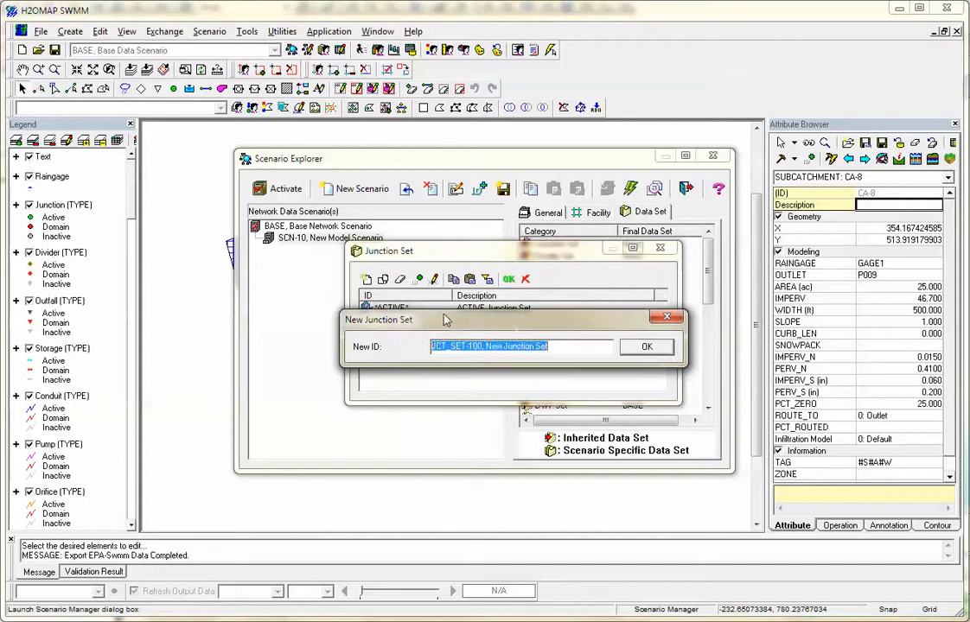
click(641, 346)
click(508, 278)
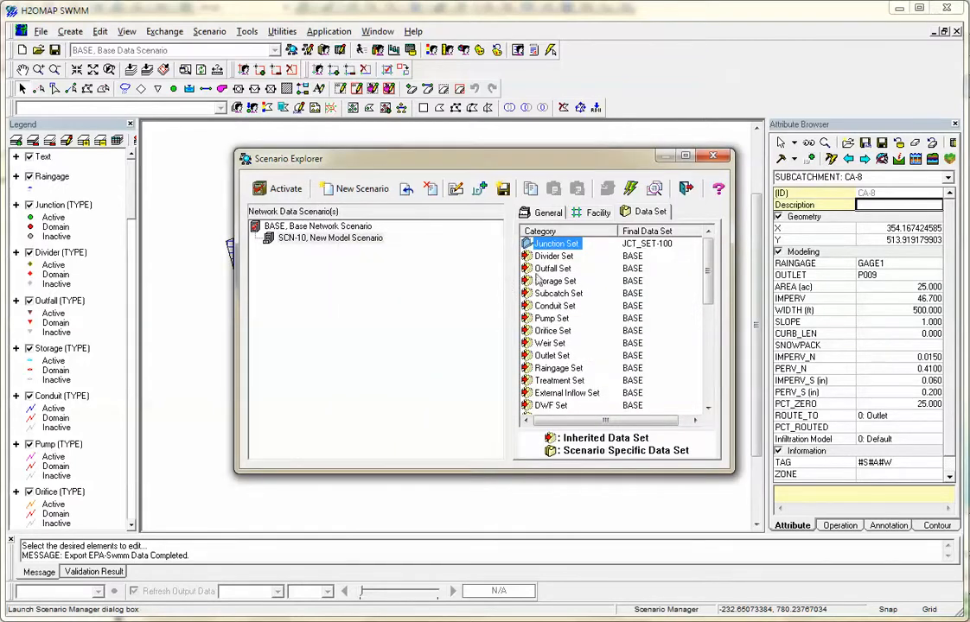
click(344, 241)
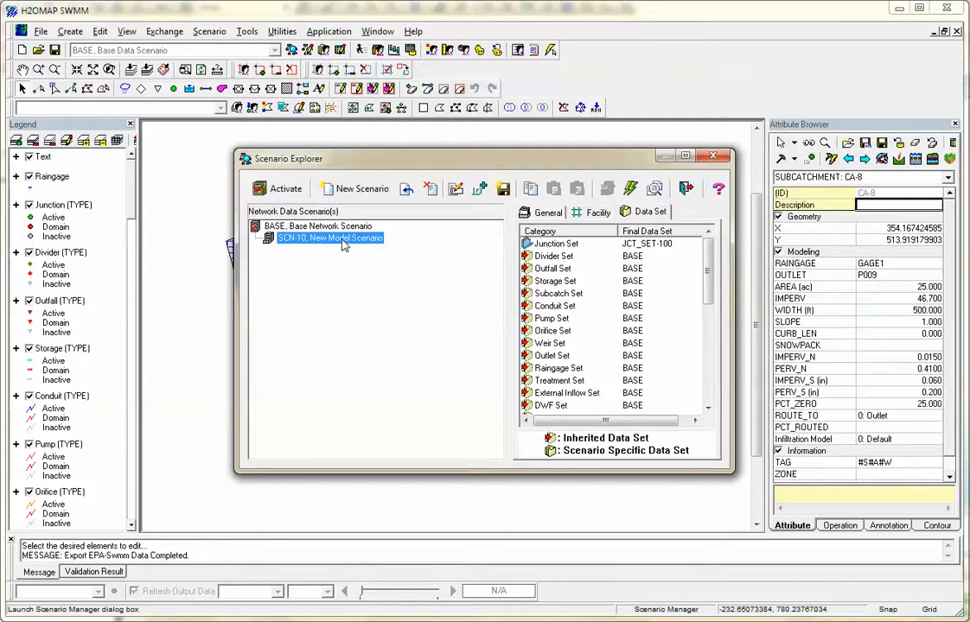
click(716, 158)
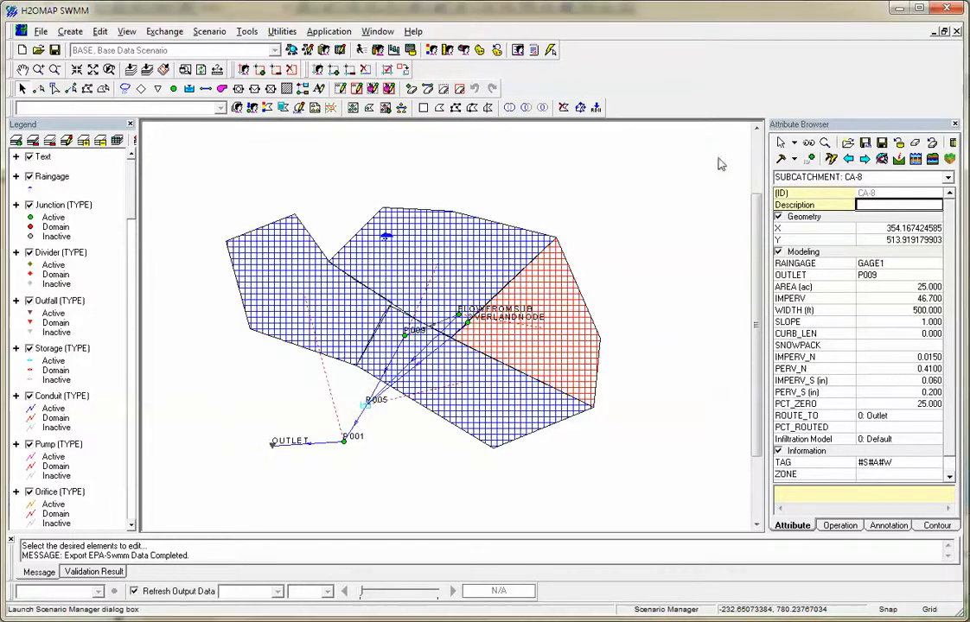
Look over the Dataset Manager's junction sets and the Compare Data Scenarios options, closing each without changes.
click(222, 35)
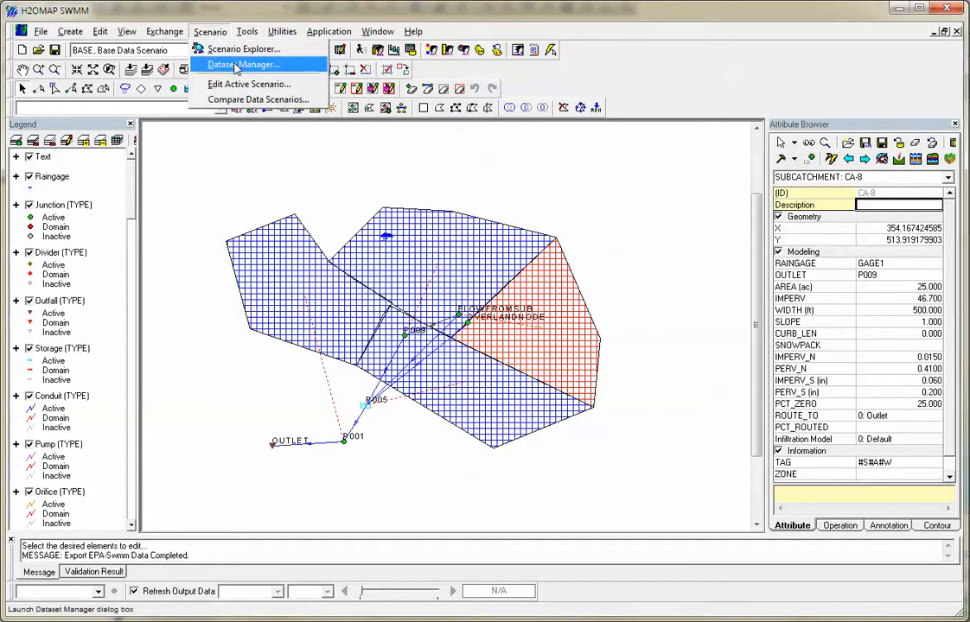
click(235, 66)
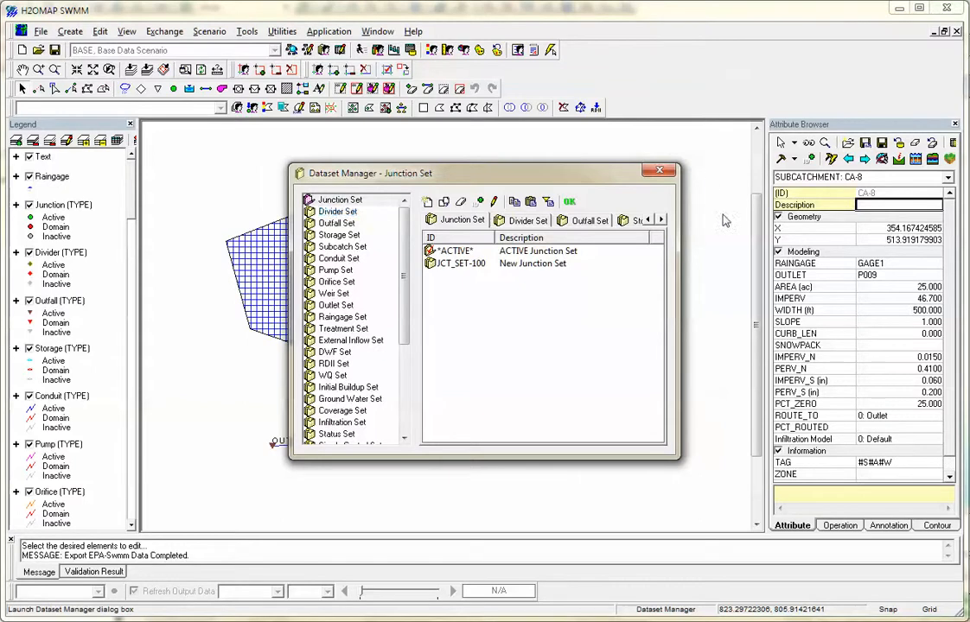
click(660, 171)
click(206, 32)
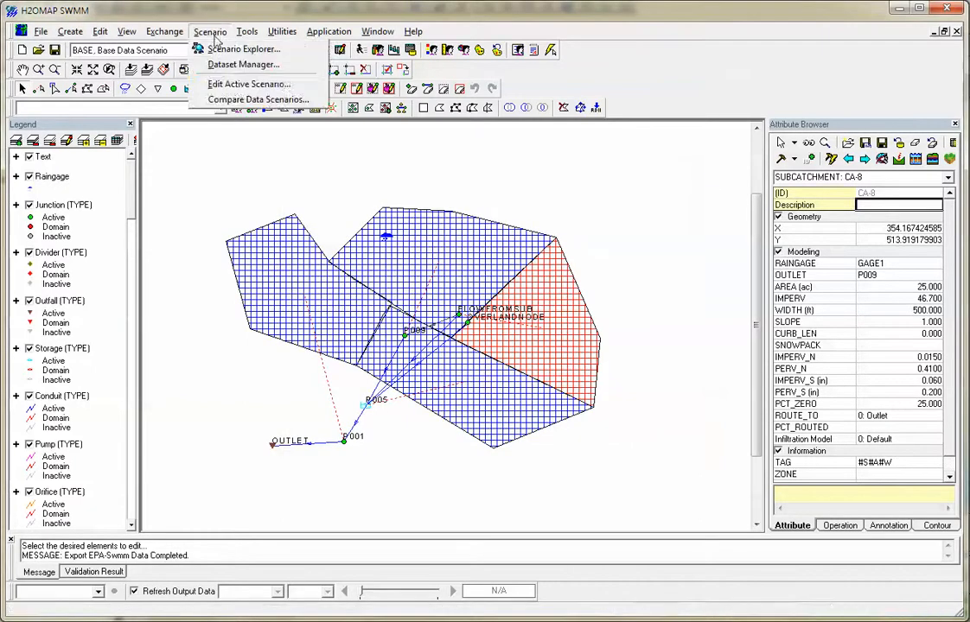
click(247, 100)
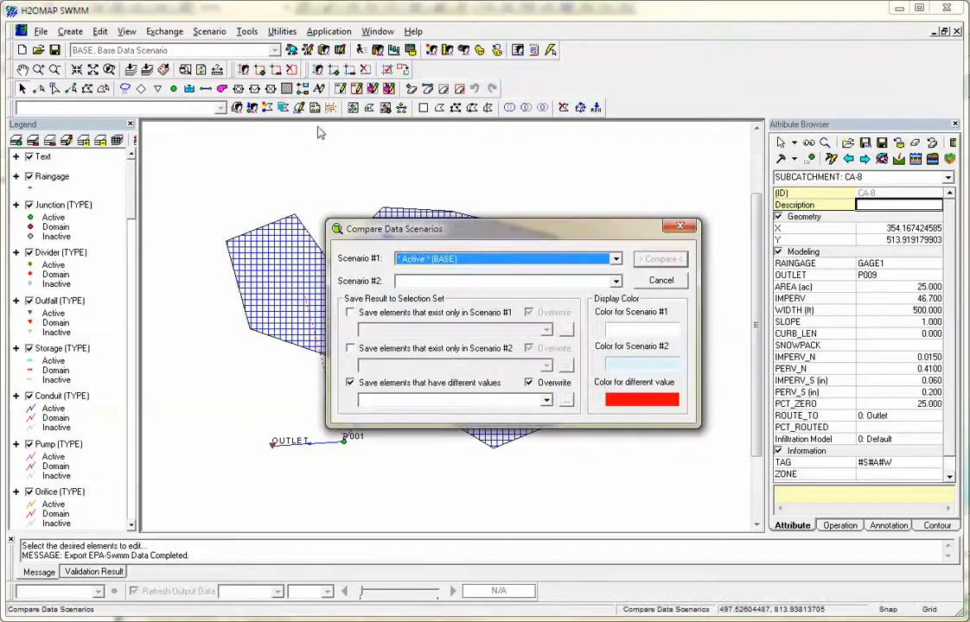
click(662, 281)
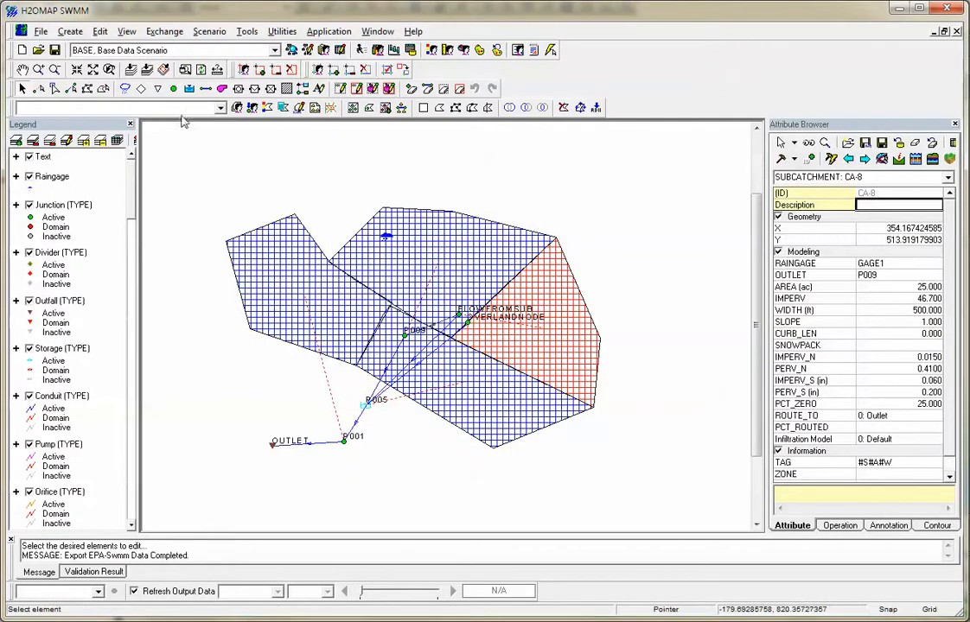
Look through the Run Manager's base simulation options, covering general, time step, dynamic wave, quality and advanced settings.
click(247, 32)
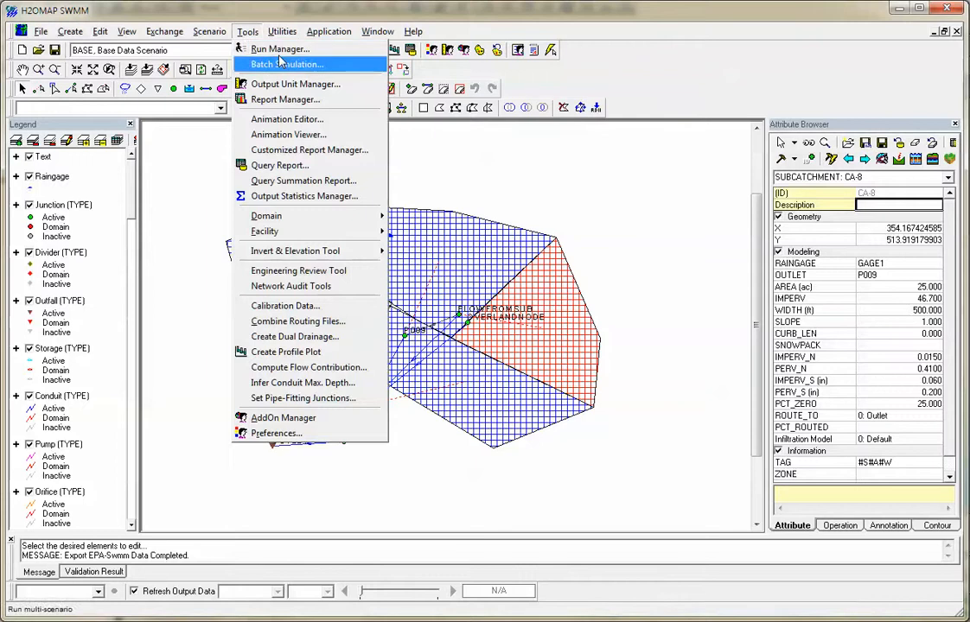
click(278, 49)
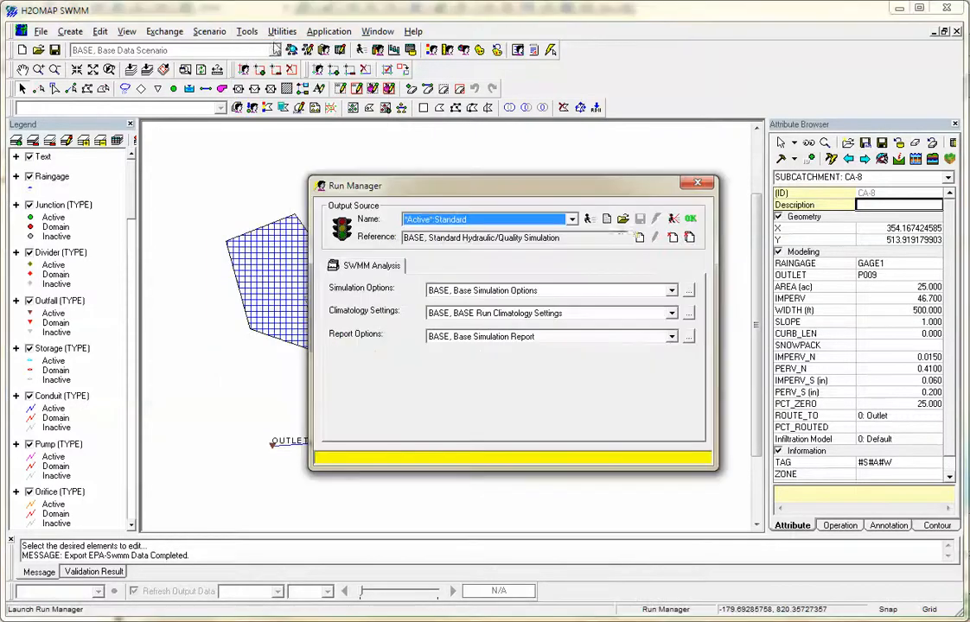
click(688, 291)
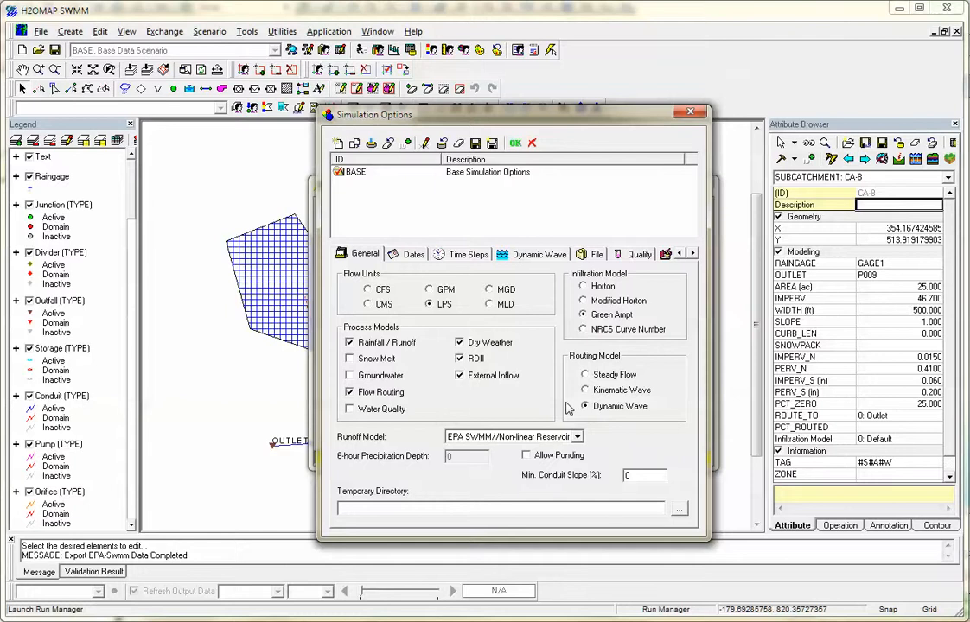
click(465, 255)
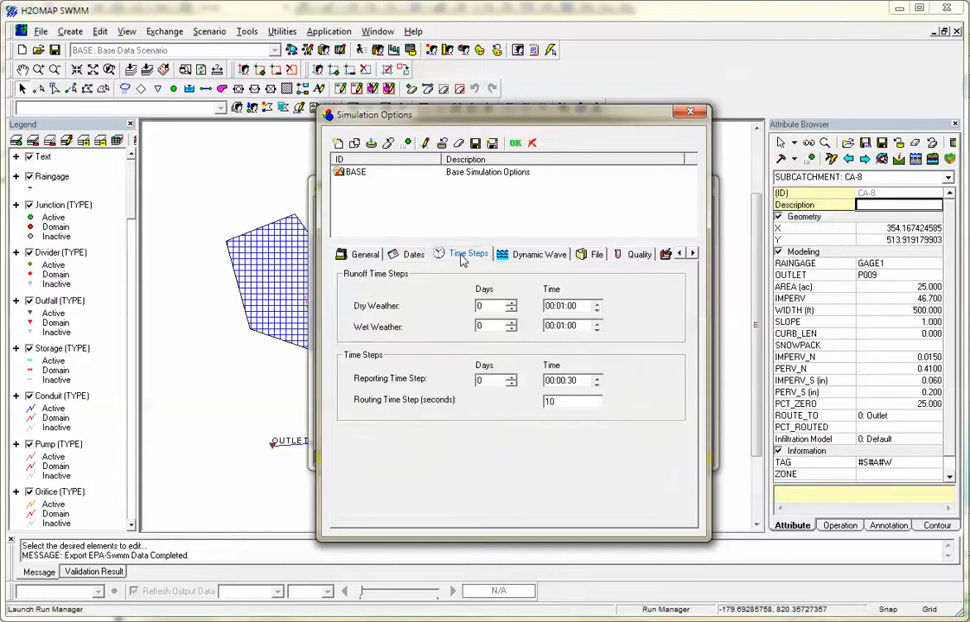
click(537, 254)
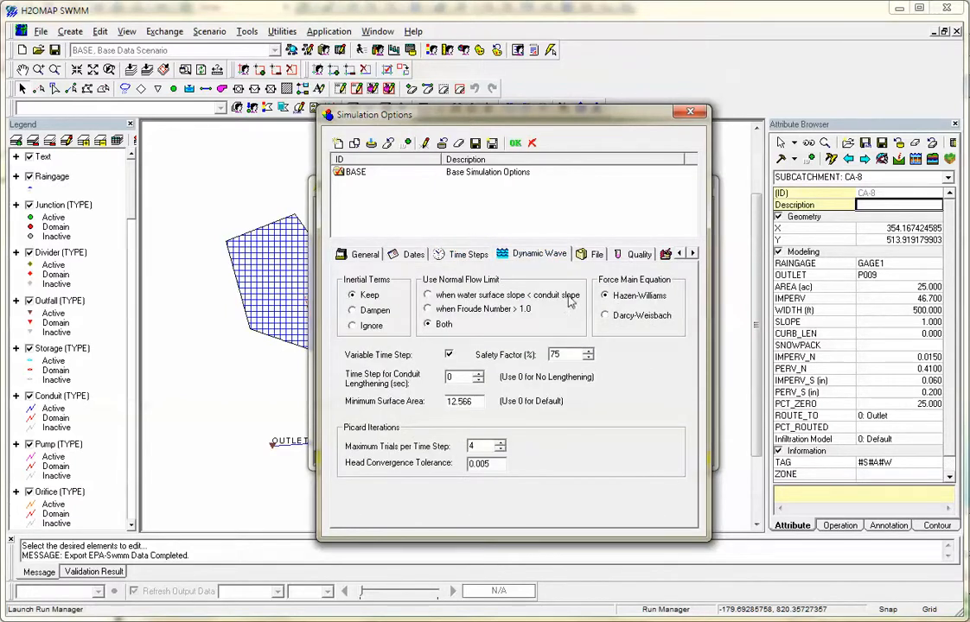
click(588, 256)
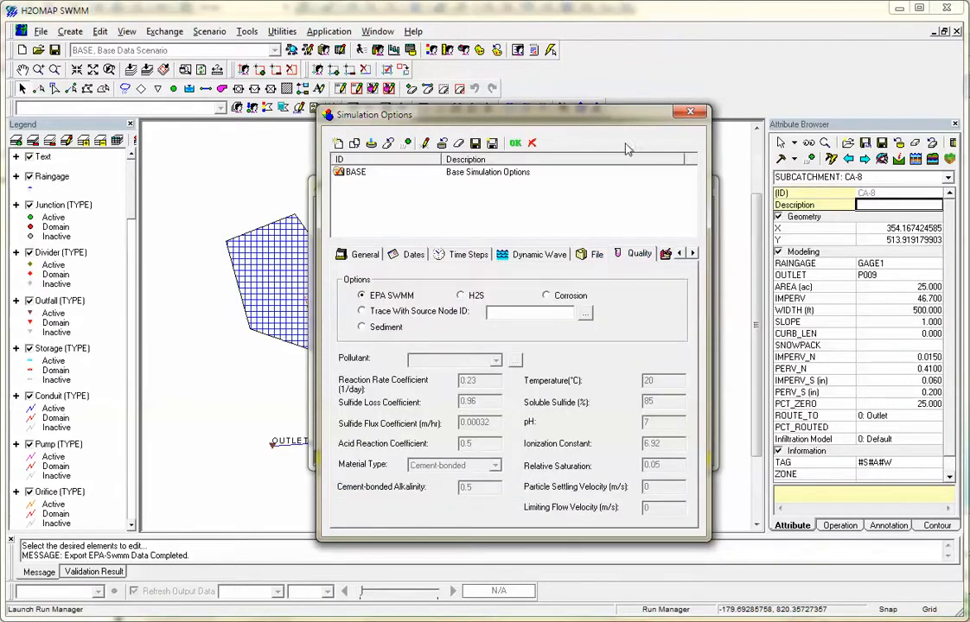
click(692, 253)
click(644, 255)
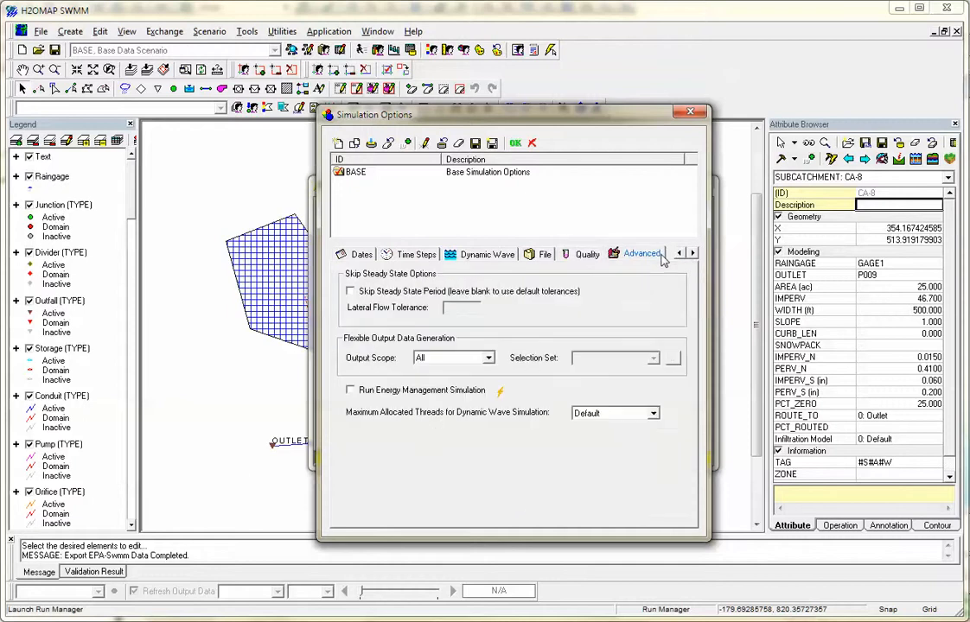
Set the maximum allocated threads for dynamic wave simulation to 4, accept the simulation options and close the Run Manager.
click(587, 414)
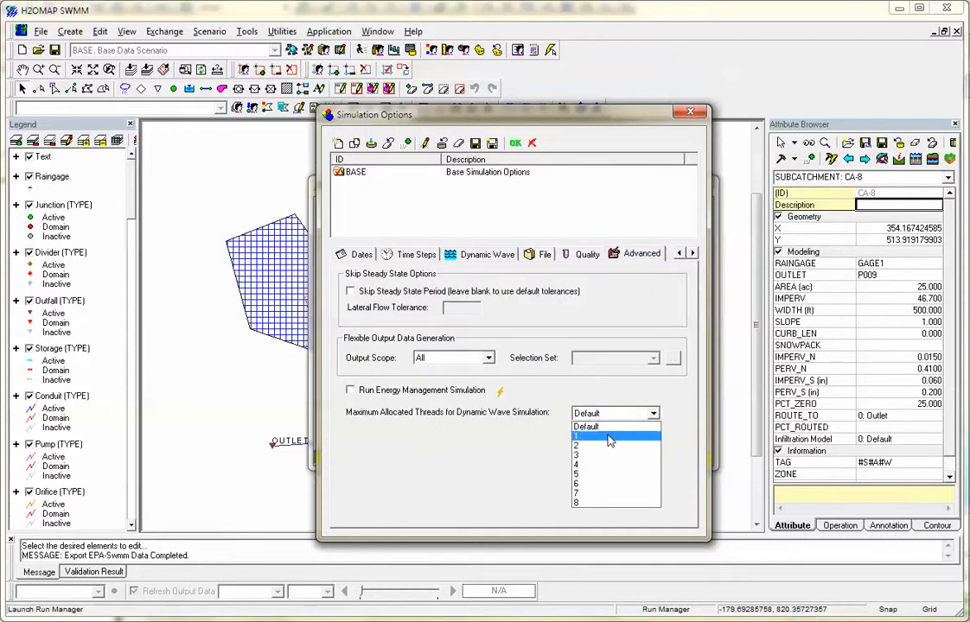
click(591, 466)
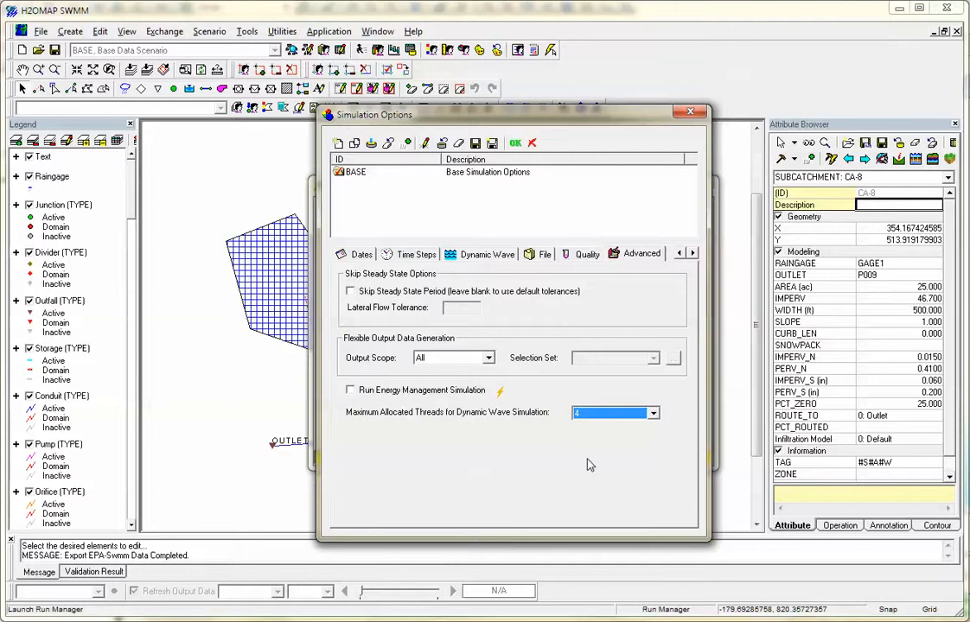
click(513, 149)
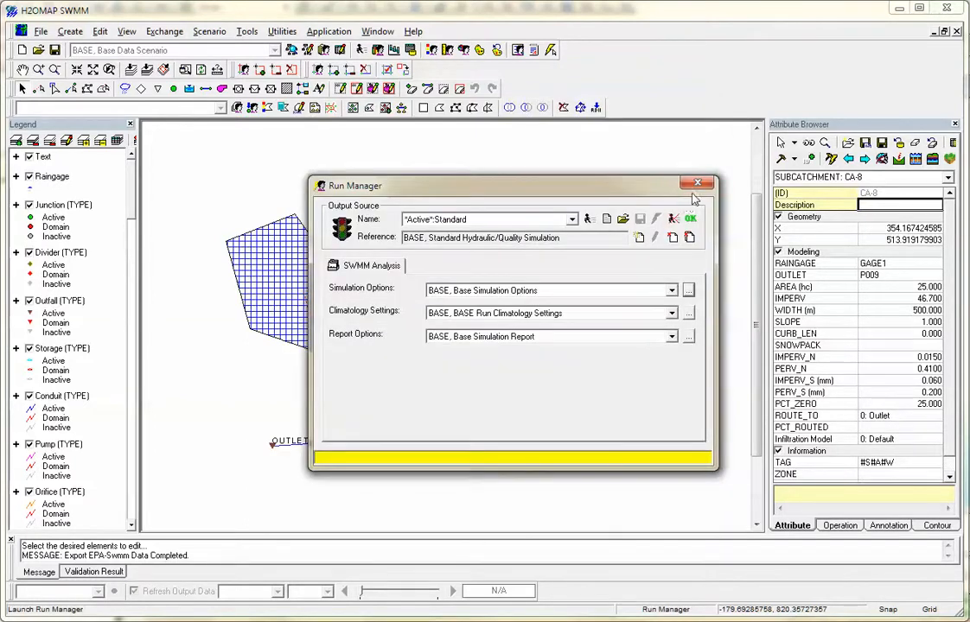
click(702, 192)
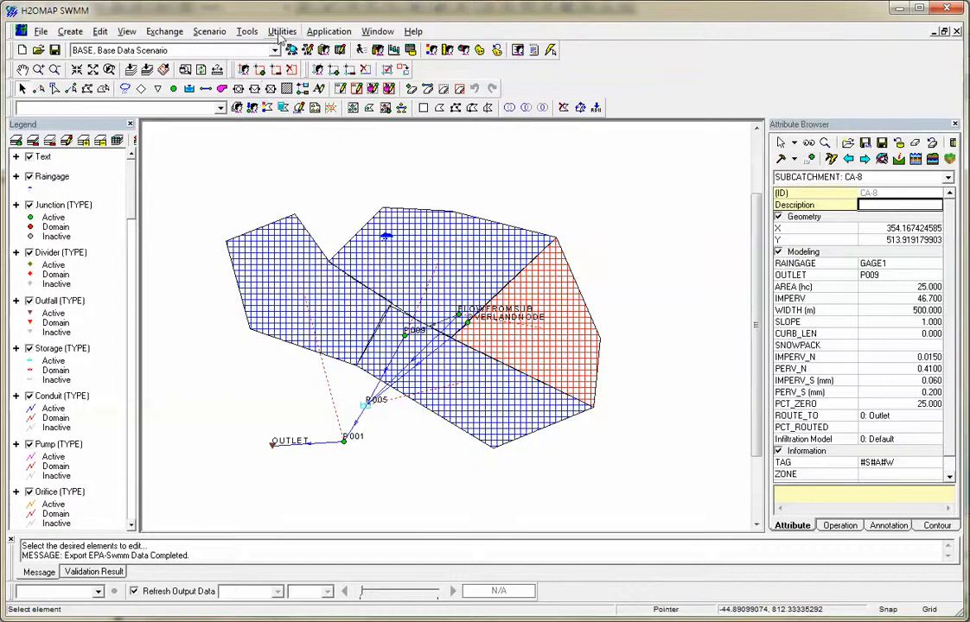
View the profile plot in the Report Manager and check the available output sources for a new report, closing both.
click(246, 32)
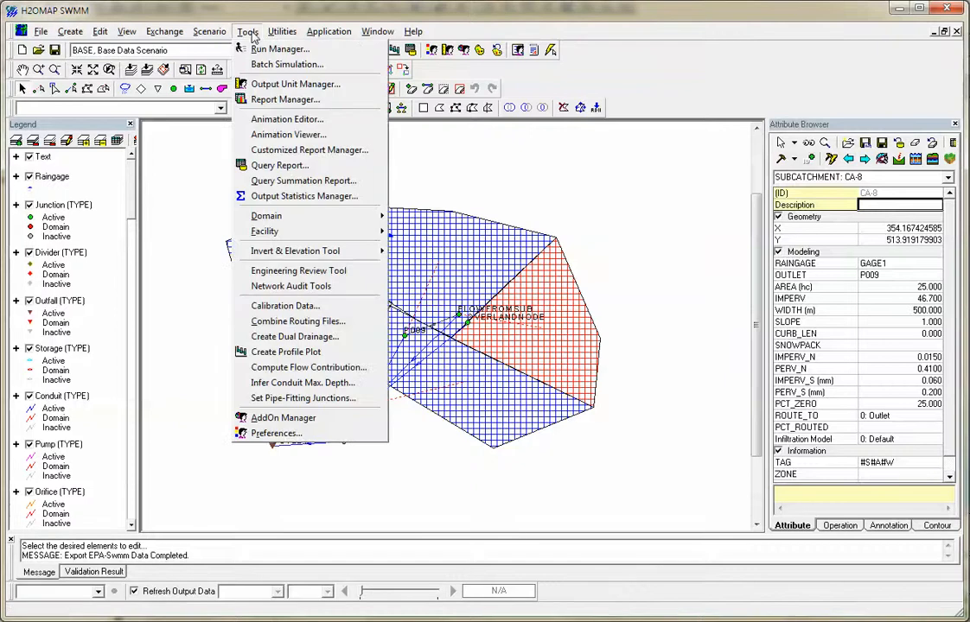
click(285, 100)
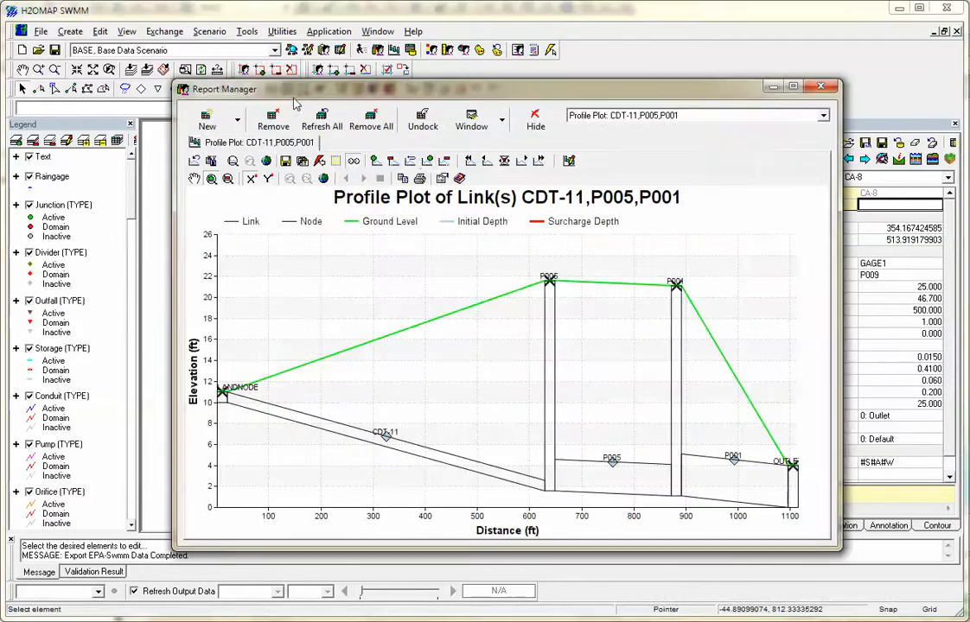
click(212, 123)
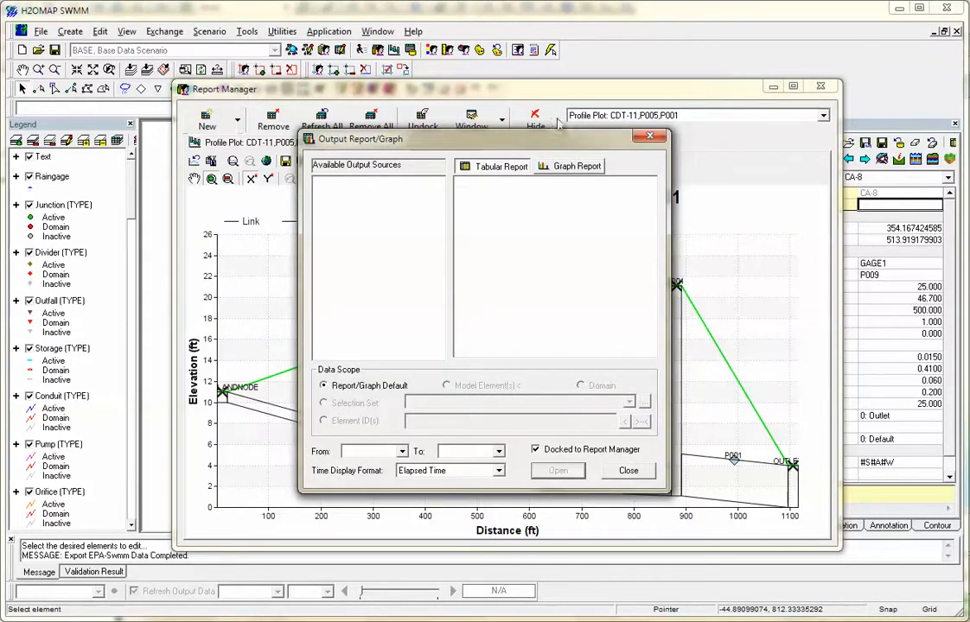
click(633, 471)
click(821, 87)
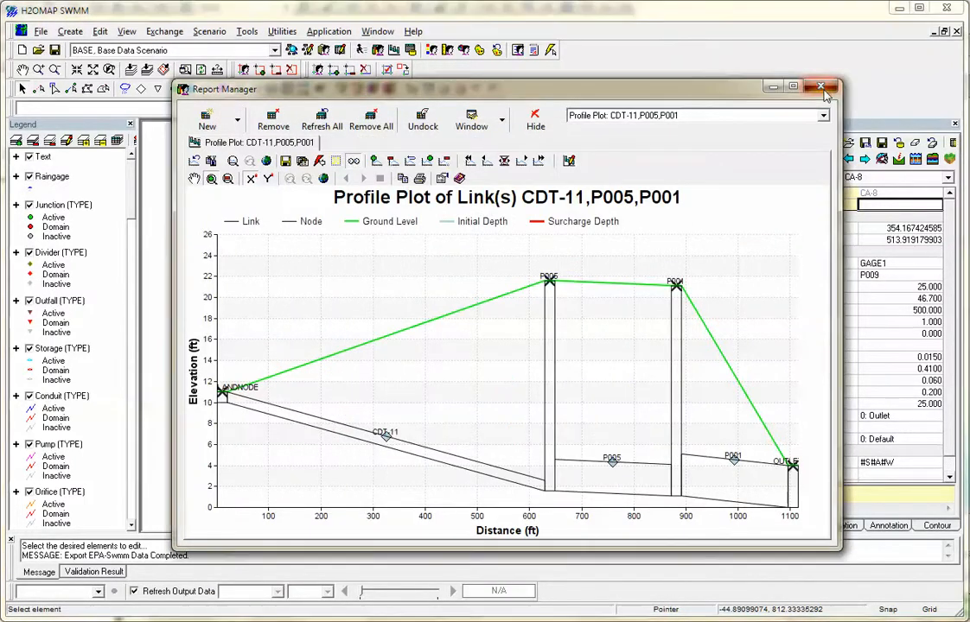
Run the active standard simulation with the base options from the Run Manager, and close the manager.
click(360, 50)
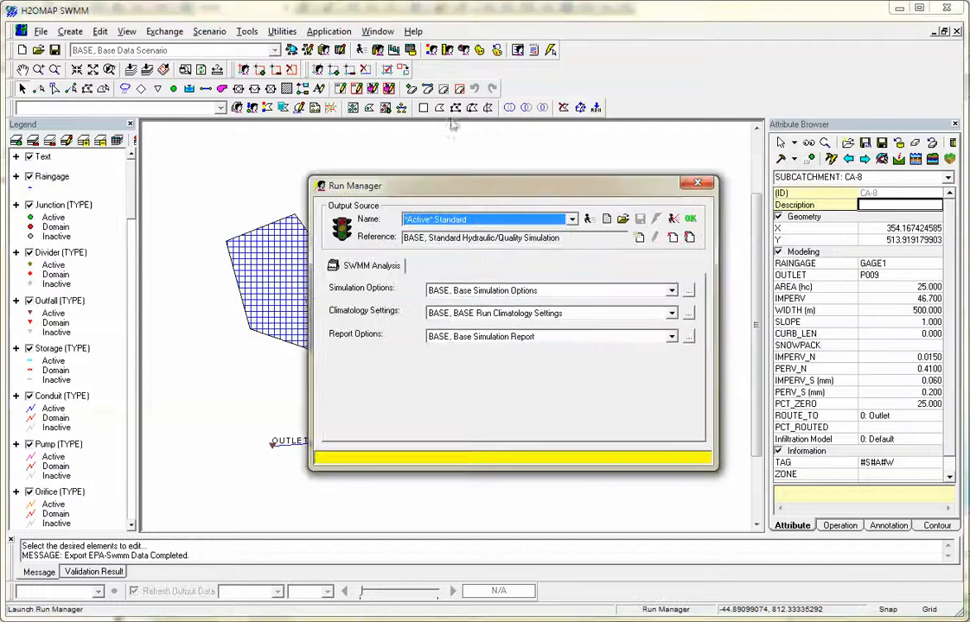
click(587, 220)
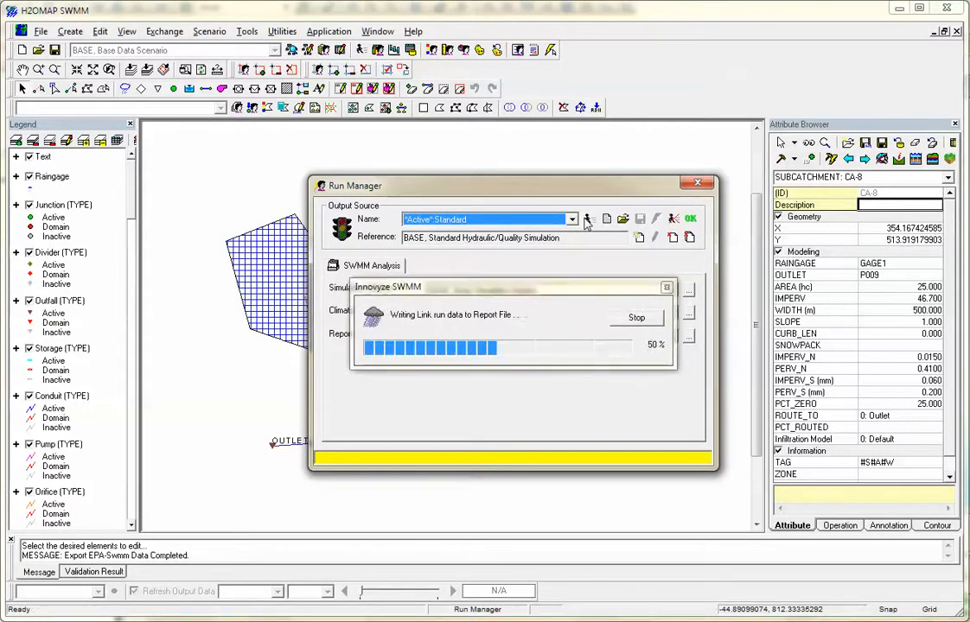
click(700, 184)
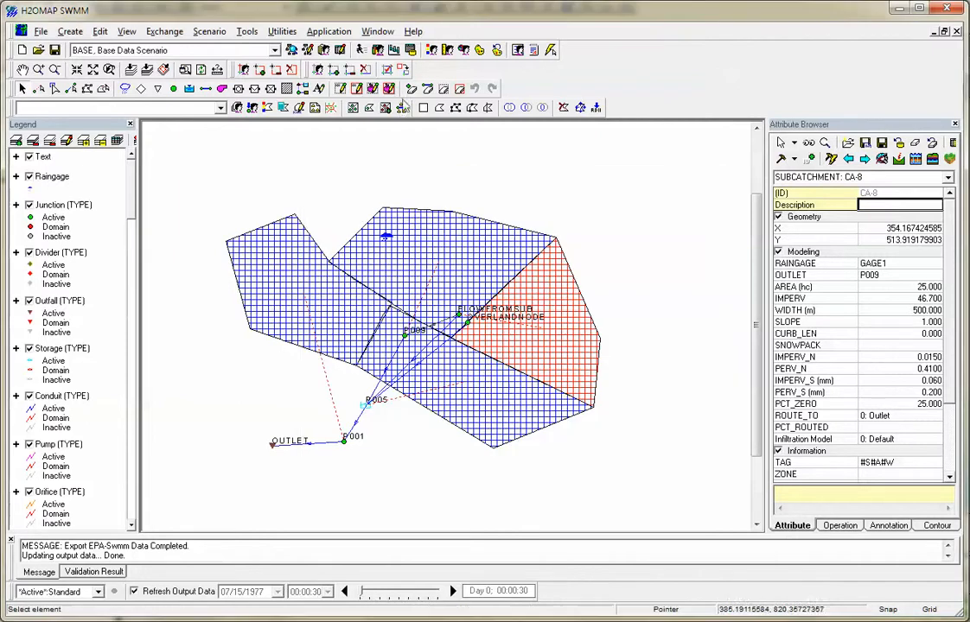
Create a graph report of the flow in conduit P009 in the Report Manager, and minimize the report window.
click(377, 50)
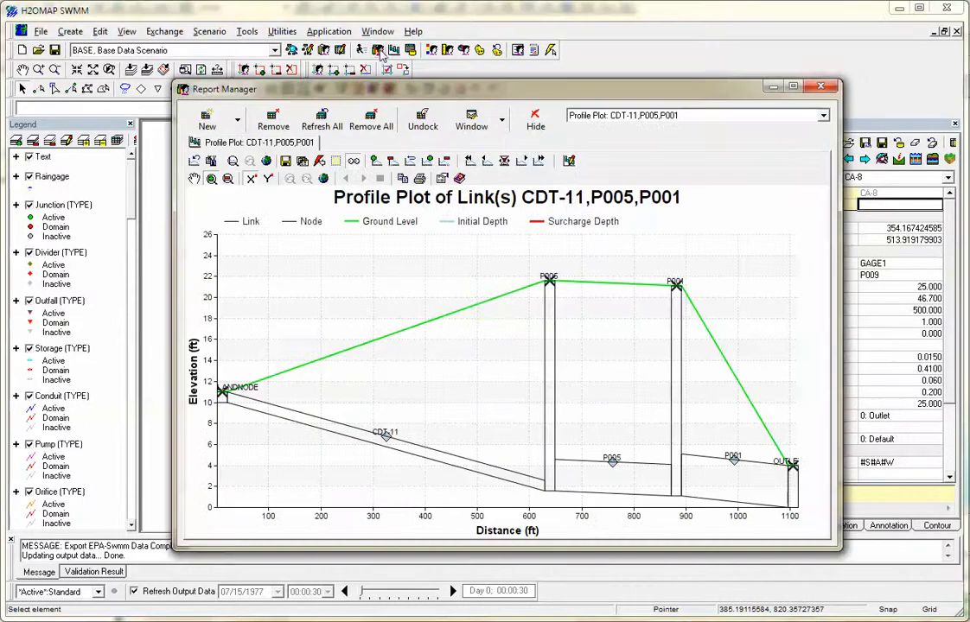
click(207, 121)
click(572, 166)
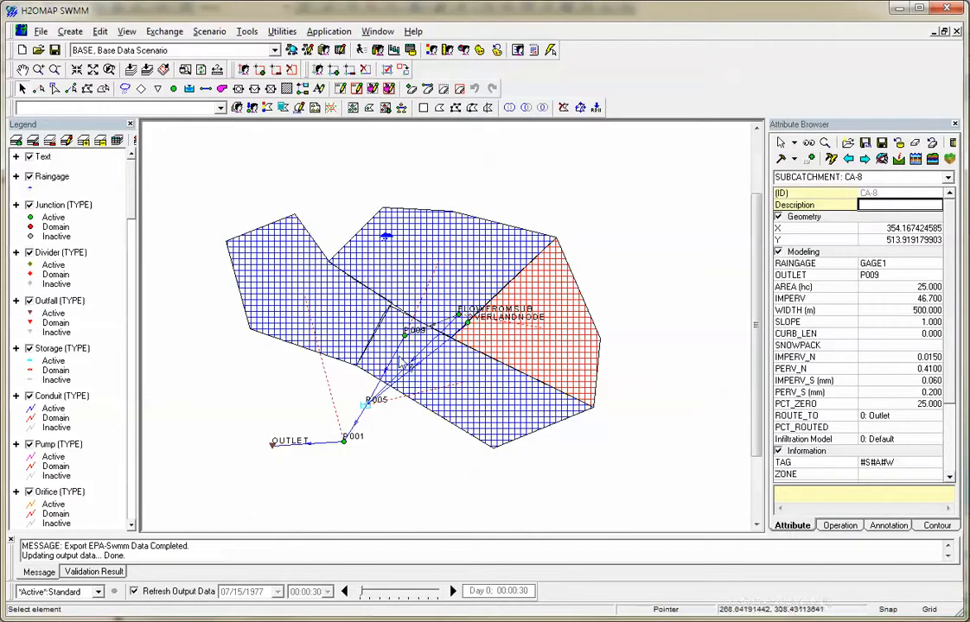
click(396, 354)
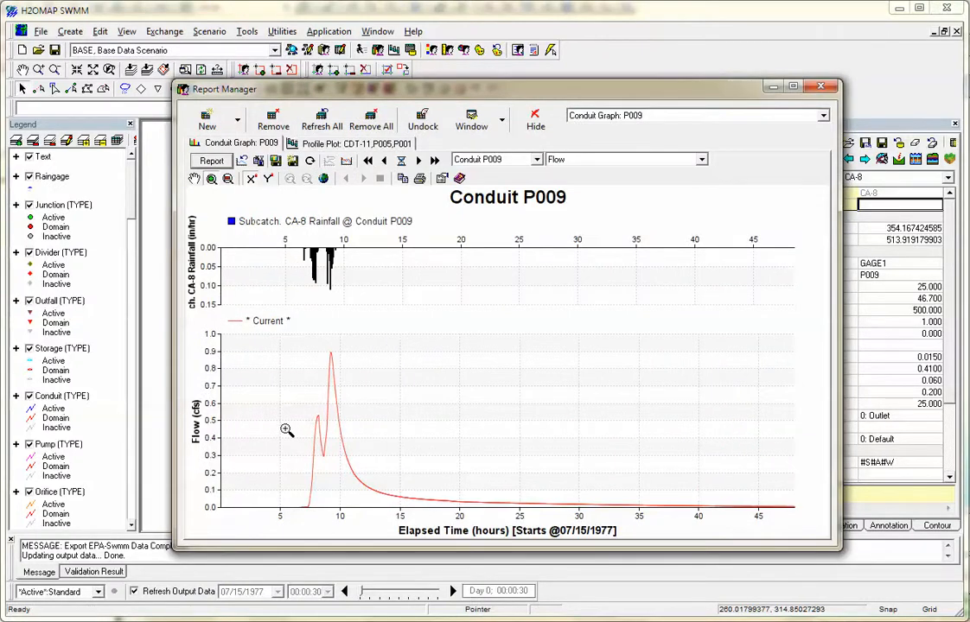
click(778, 87)
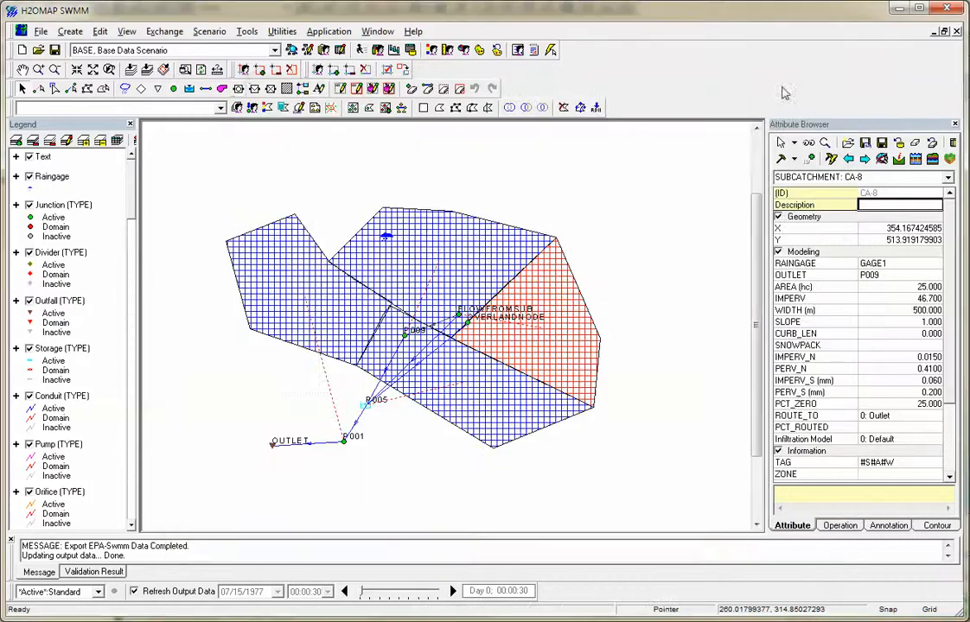
Look over the element types, data and threshold settings of the Output Statistics Manager, and close it without running.
click(247, 32)
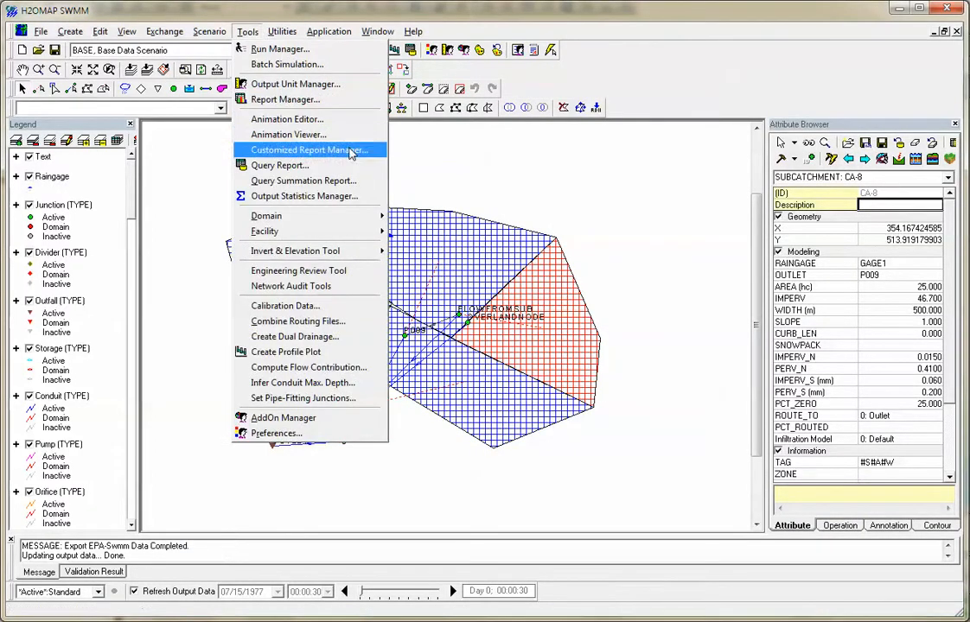
click(316, 199)
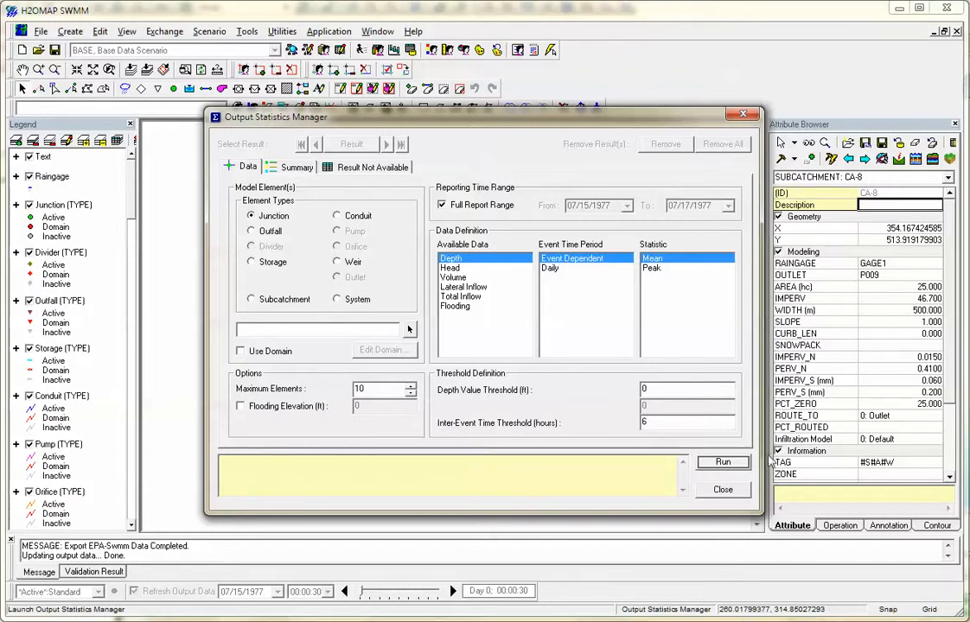
click(723, 490)
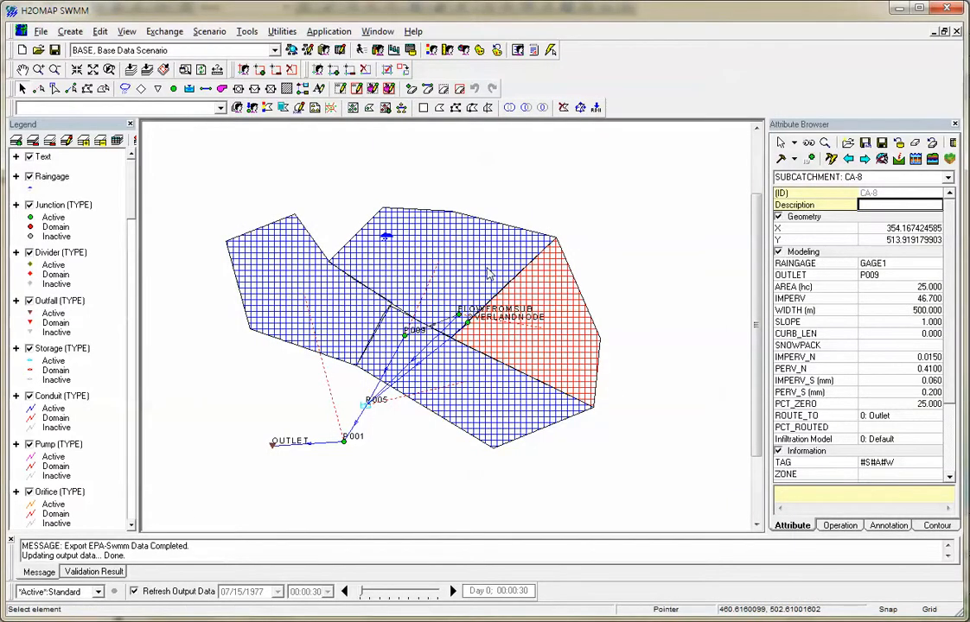
Use Enlarge Domain to add the northern and southern subcatchments on the map to the domain.
click(255, 34)
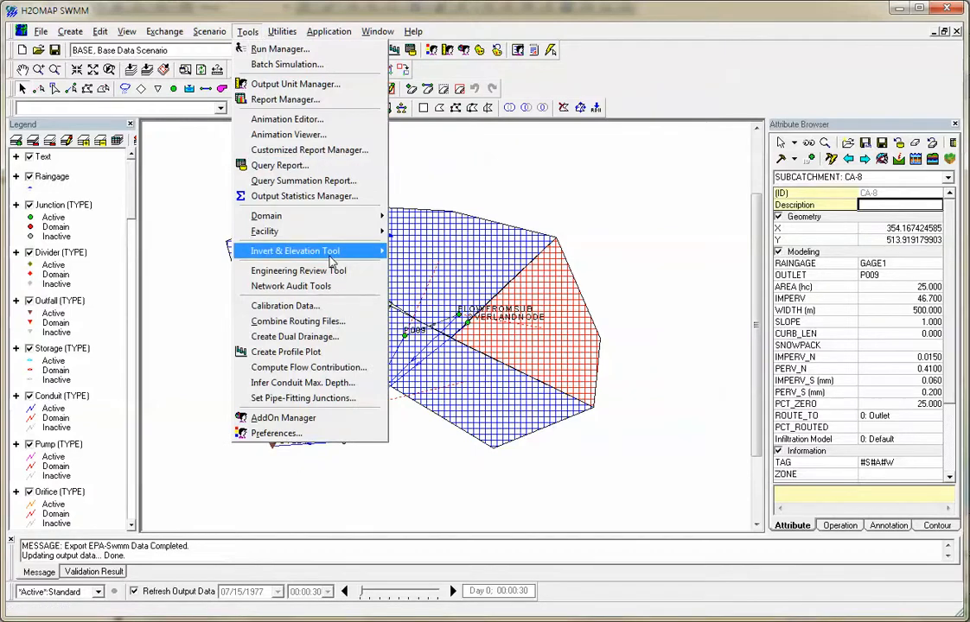
mouse_move(330, 259)
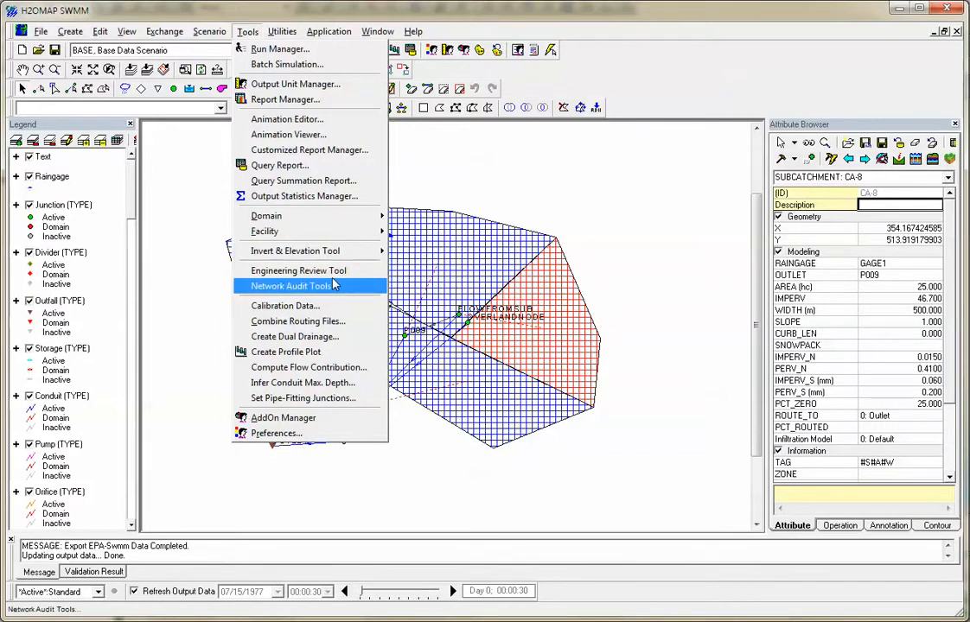
mouse_move(329, 213)
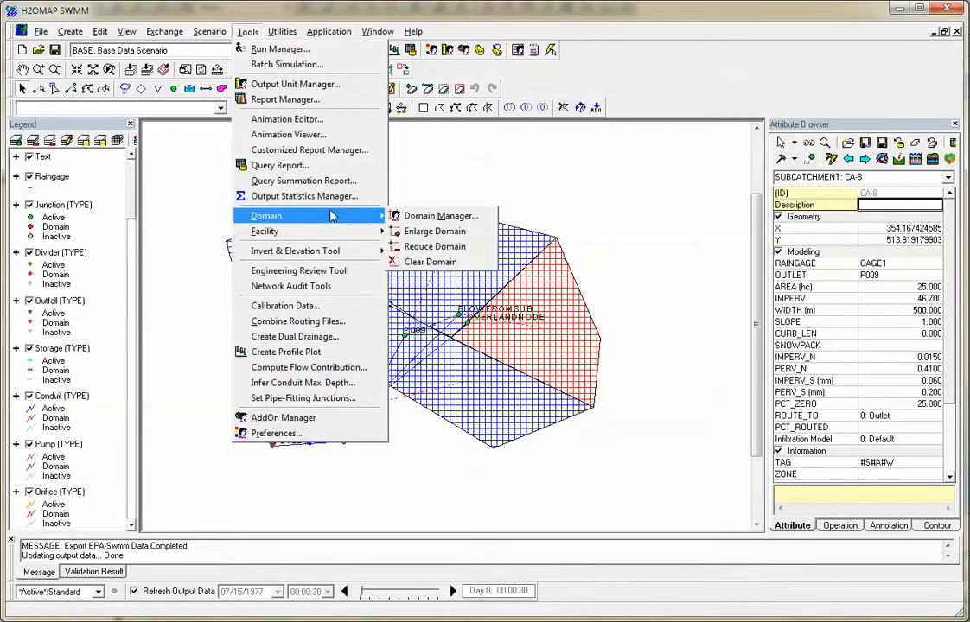
click(434, 231)
click(386, 235)
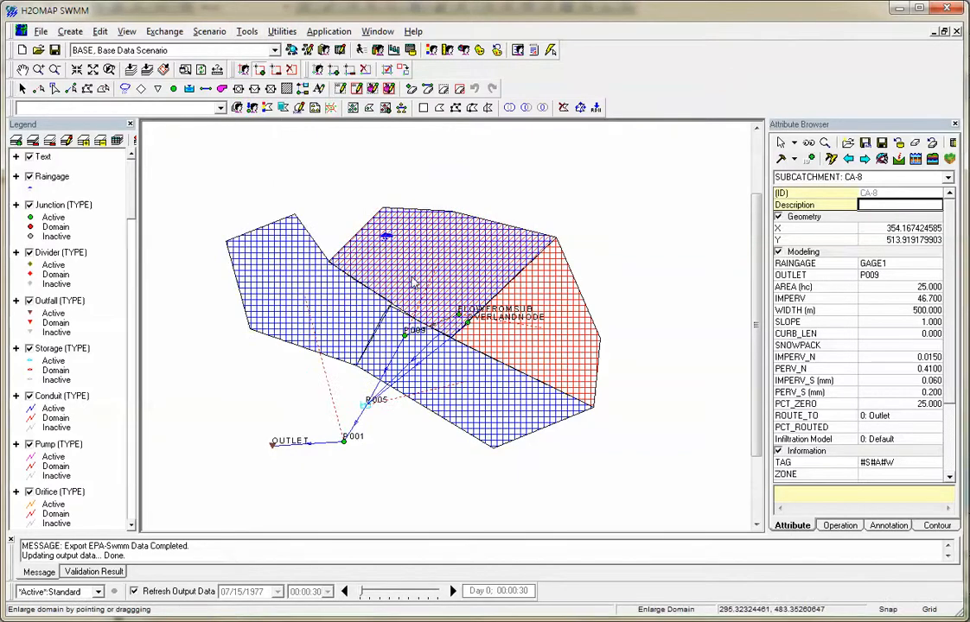
click(362, 295)
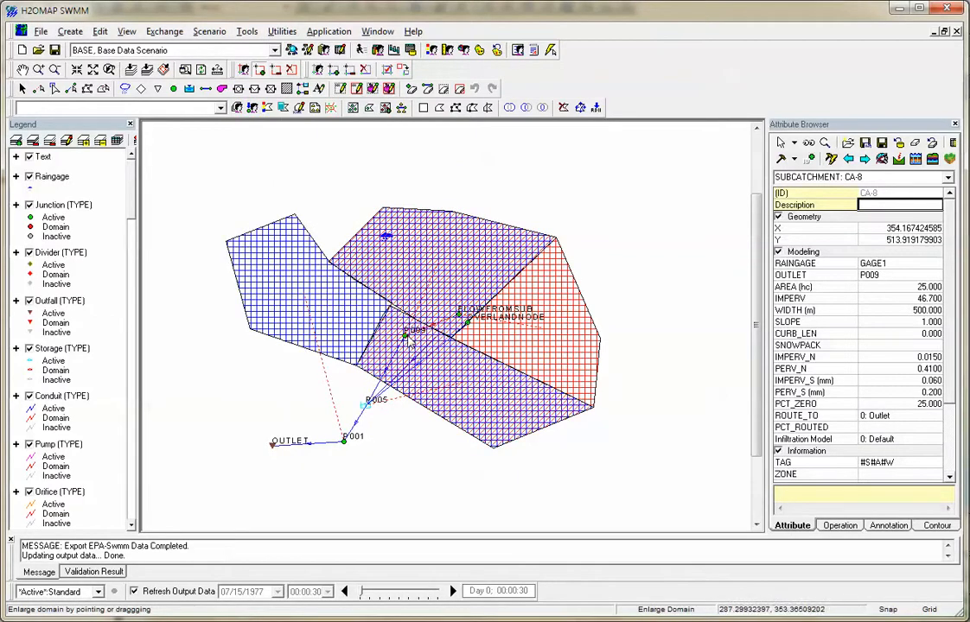
right_click(406, 332)
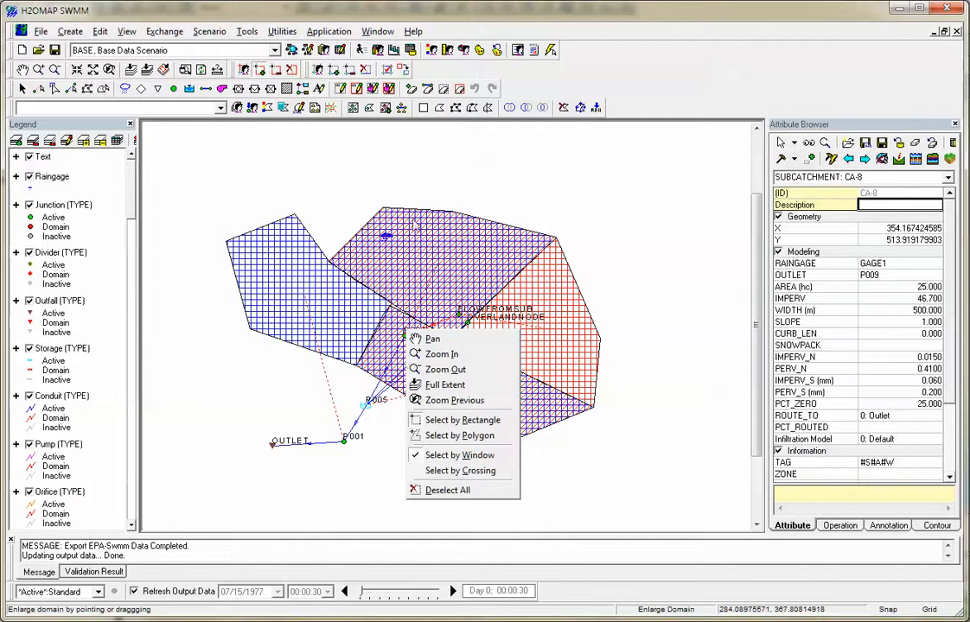
click(357, 164)
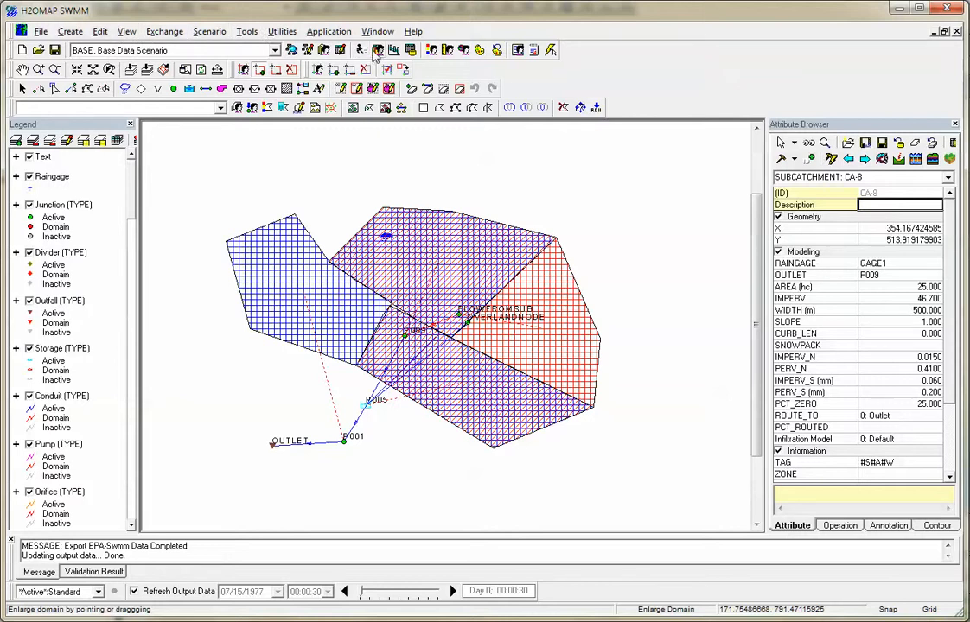
View the Junction Hydraulic (Modeling) Data table with its data scope limited to the domain, and close the DB Editor.
click(341, 52)
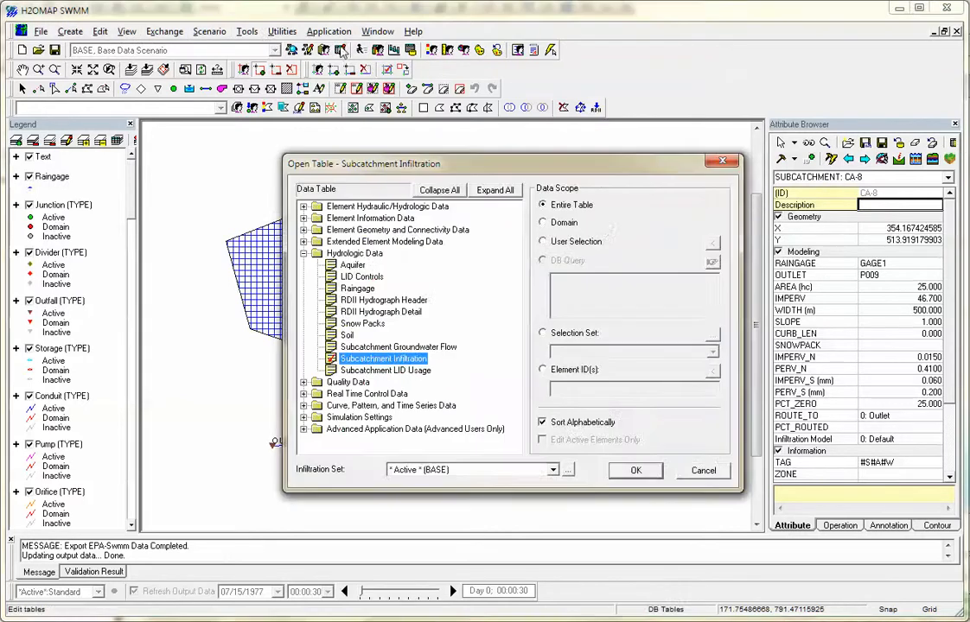
click(552, 223)
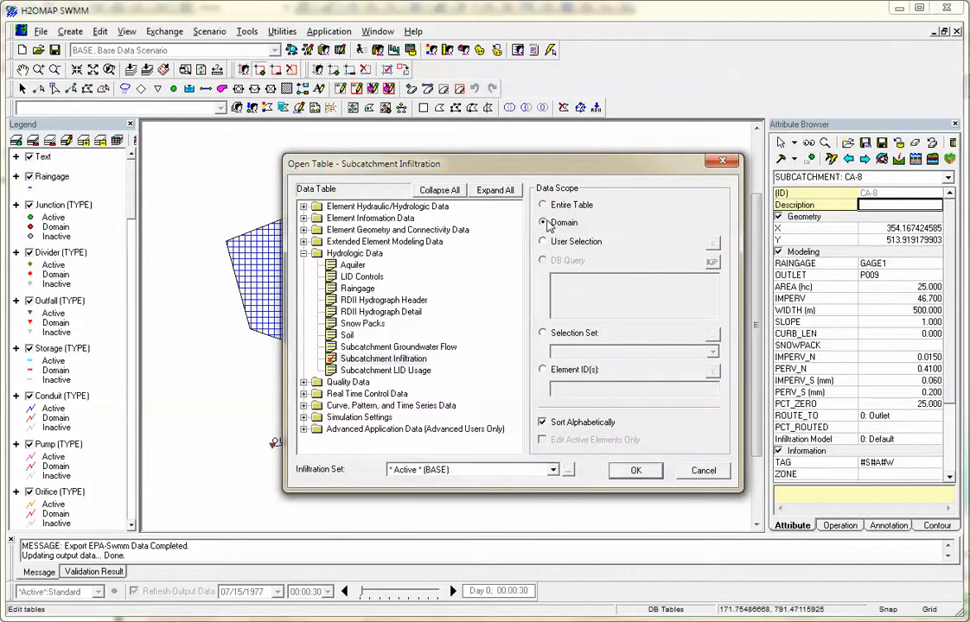
click(379, 209)
click(381, 218)
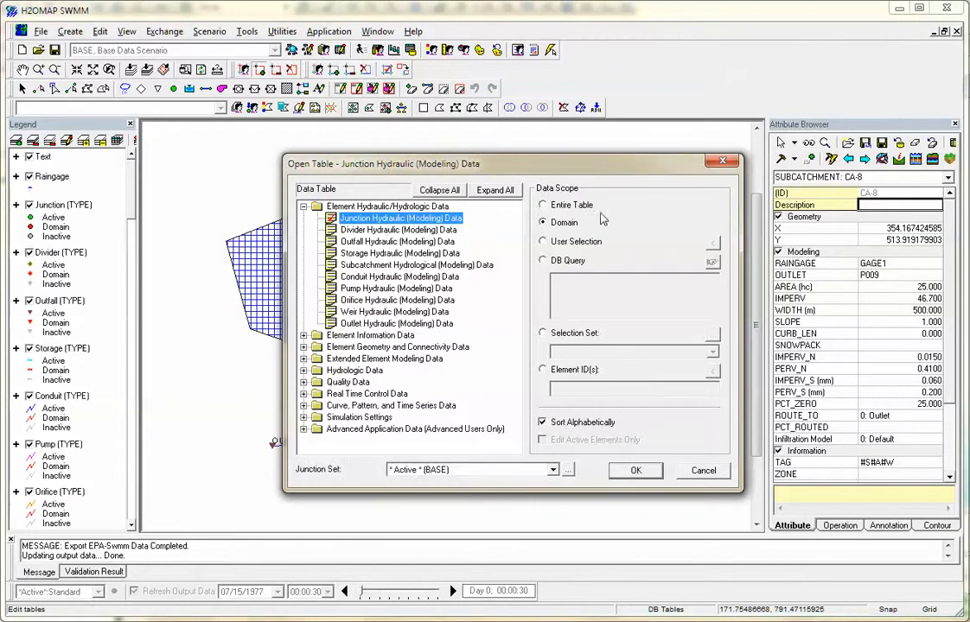
click(637, 472)
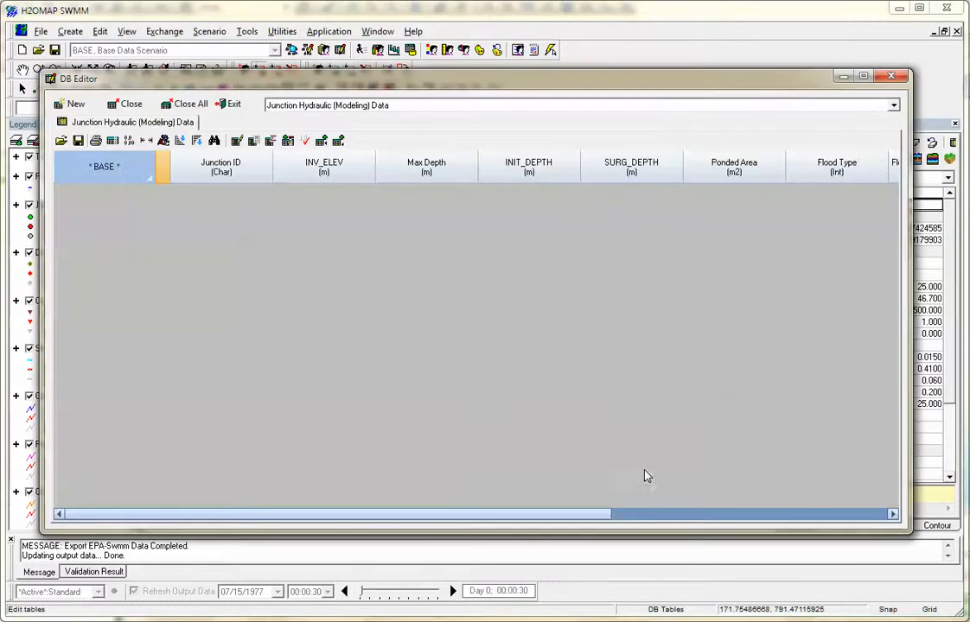
click(895, 78)
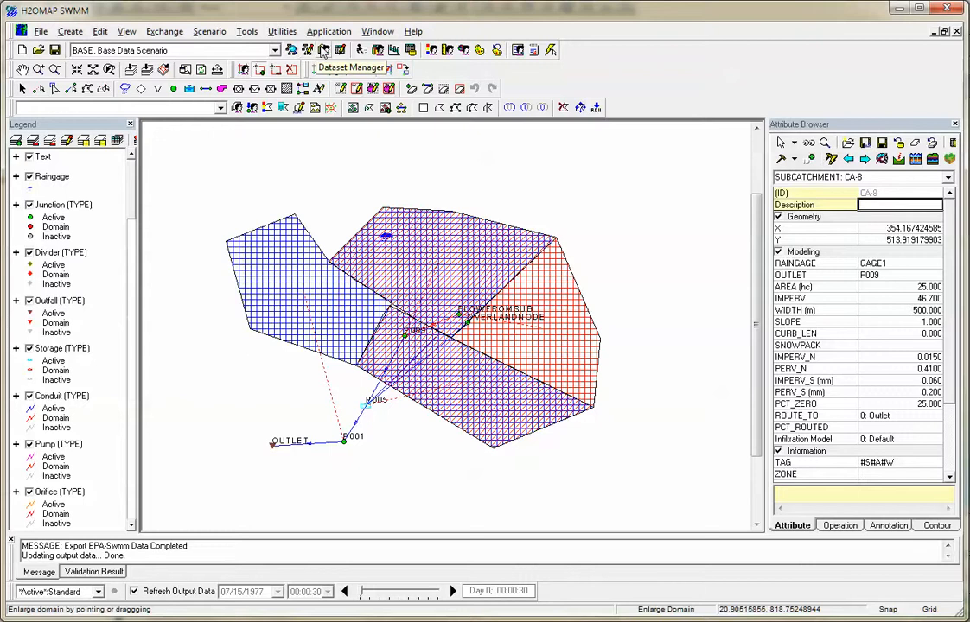
View the Subcatchment Hydrological (Modeling) Data table for the domain elements, and close the DB Editor.
click(292, 49)
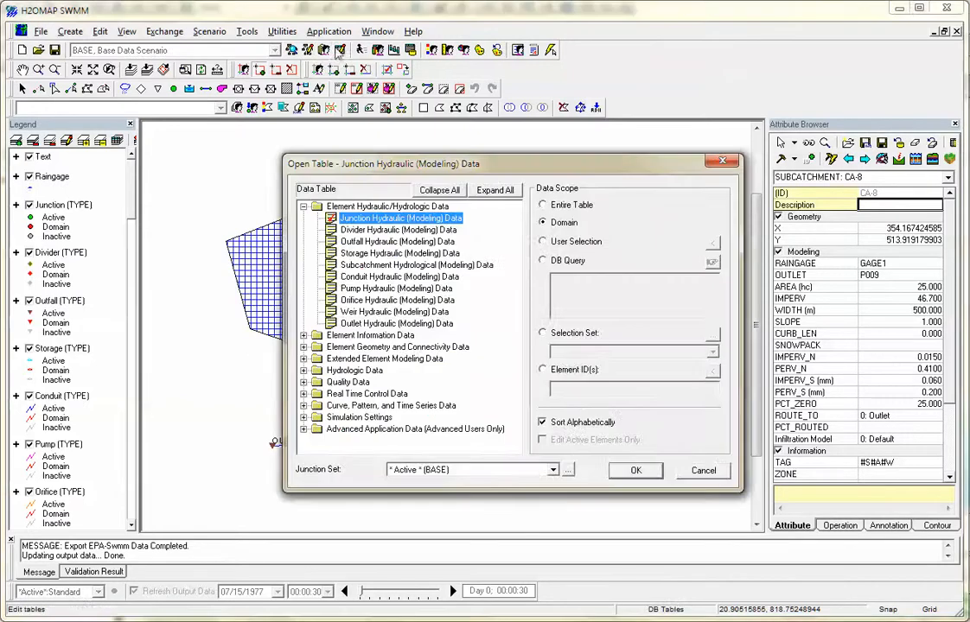
click(410, 265)
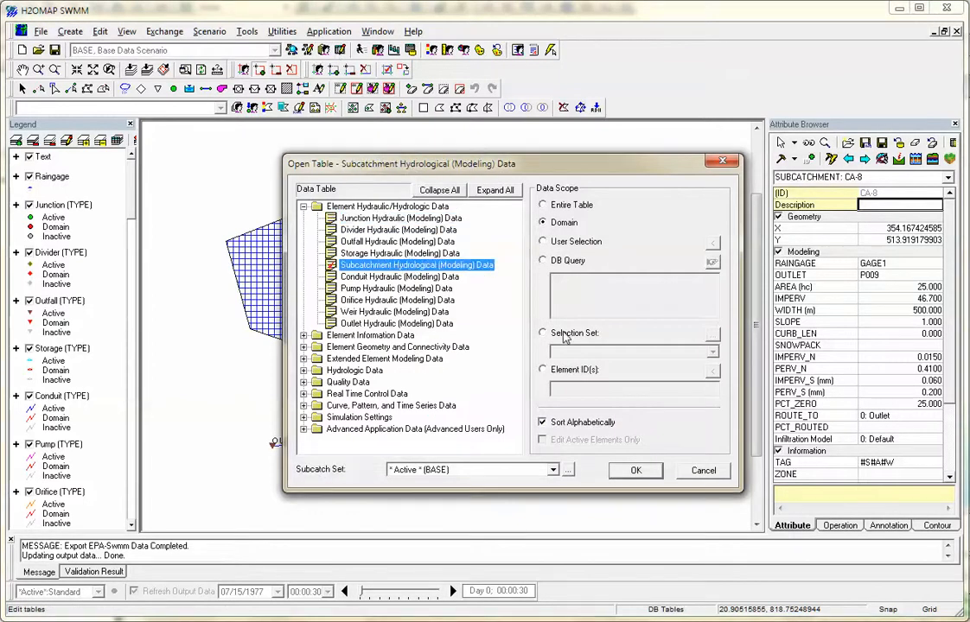
click(644, 474)
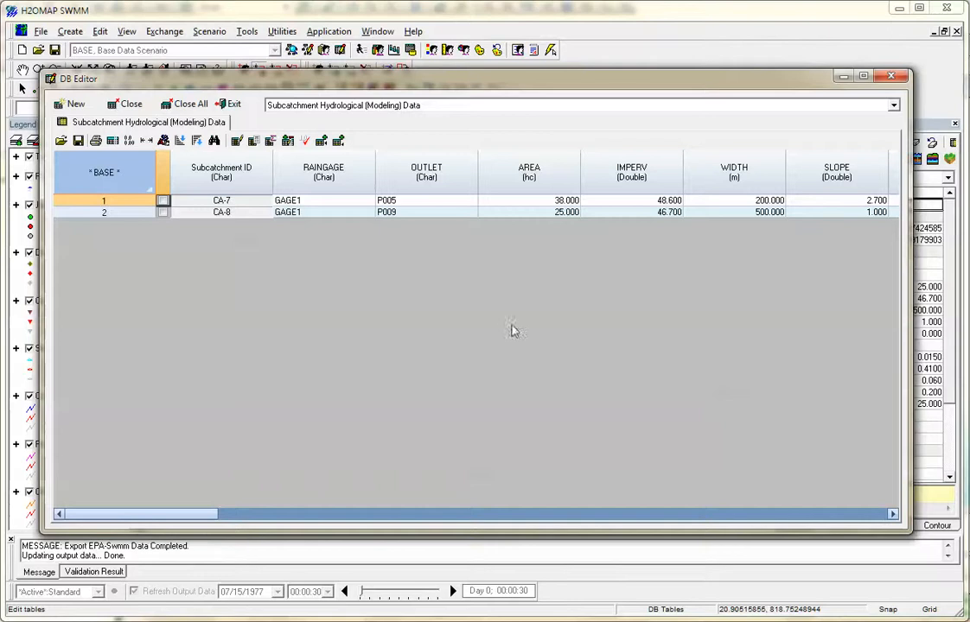
click(891, 77)
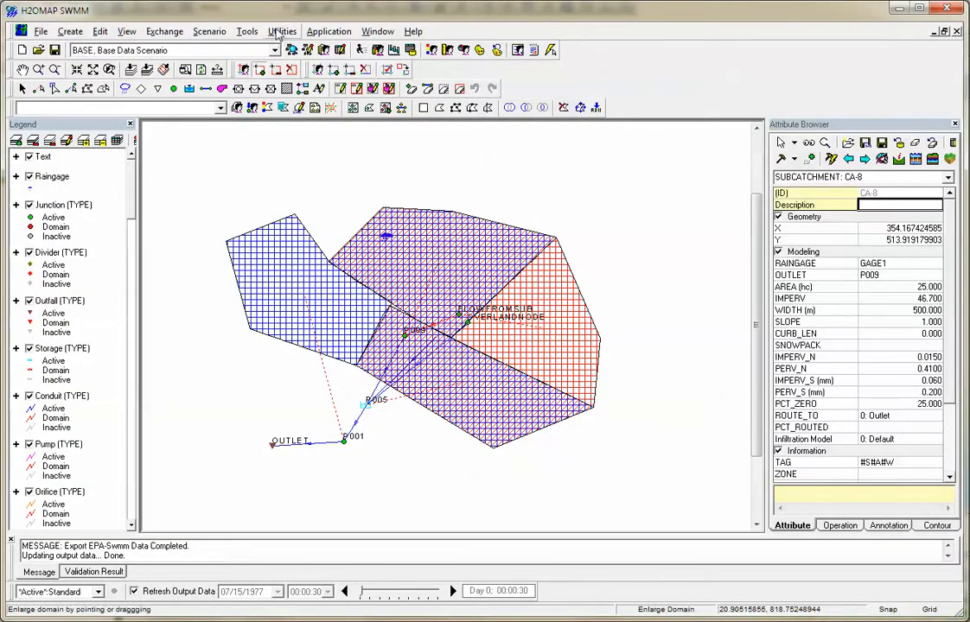
Deactivate the easternmost subcatchment with the facility's Deactivate Elements command, and reset the map display to the element type colors.
click(270, 32)
mouse_move(247, 32)
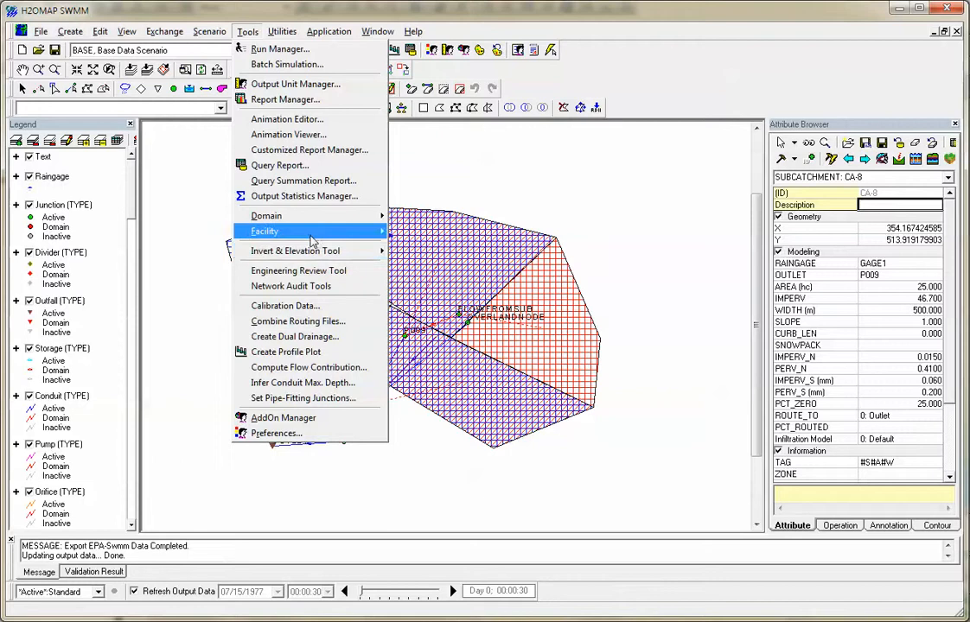
mouse_move(313, 239)
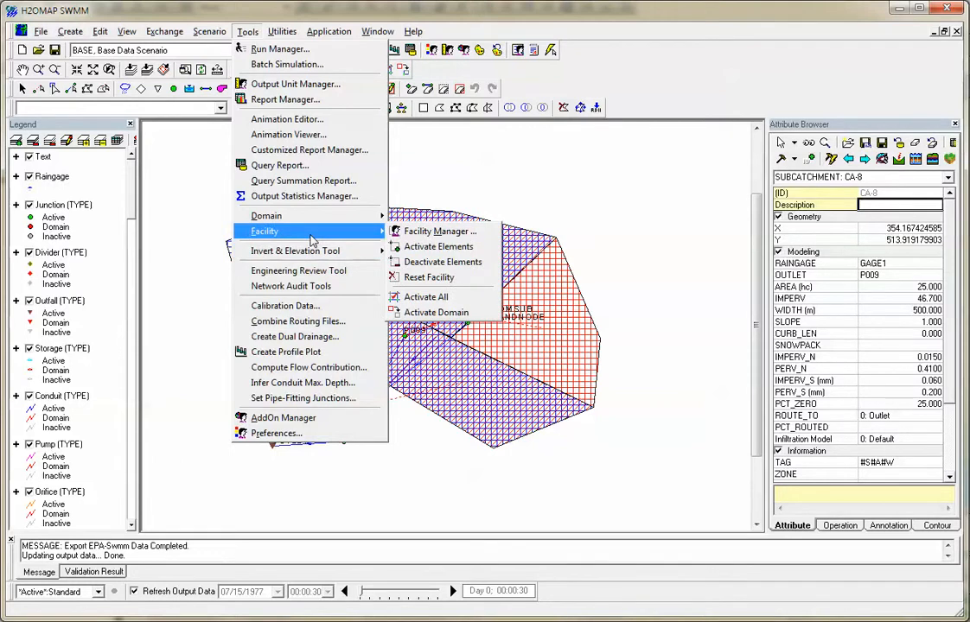
click(443, 262)
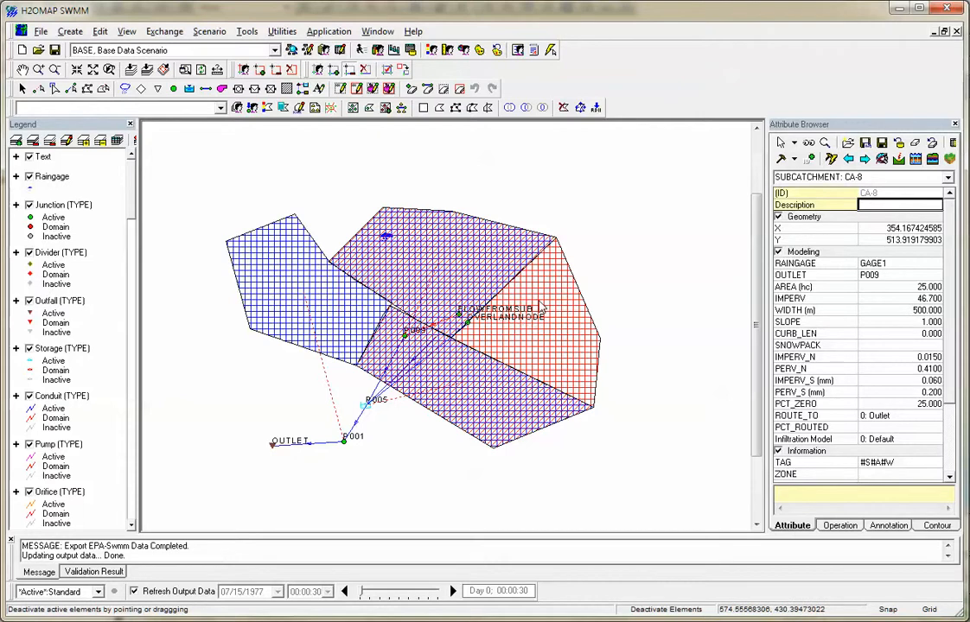
right_click(476, 280)
click(572, 206)
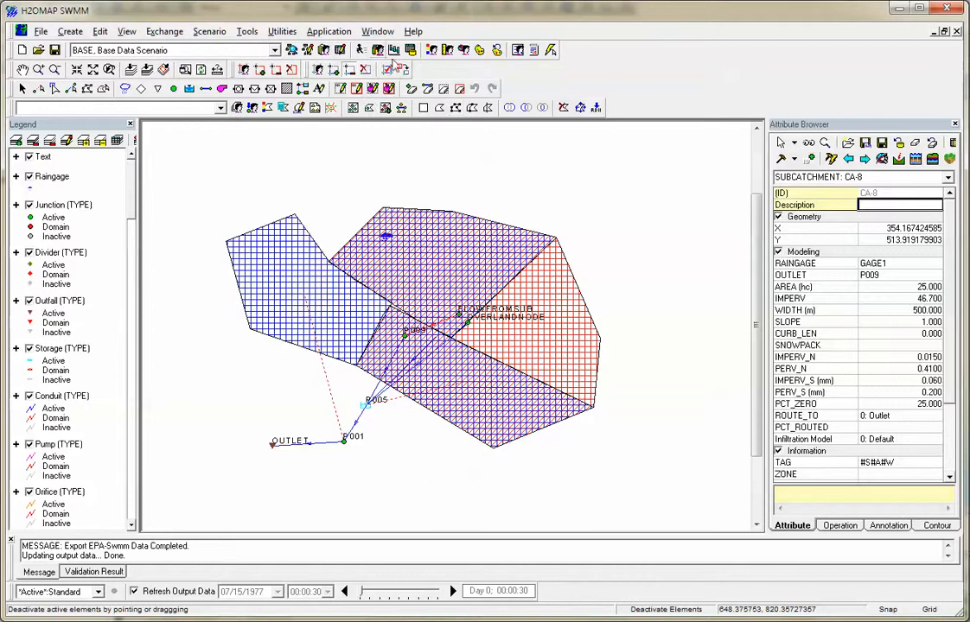
click(498, 53)
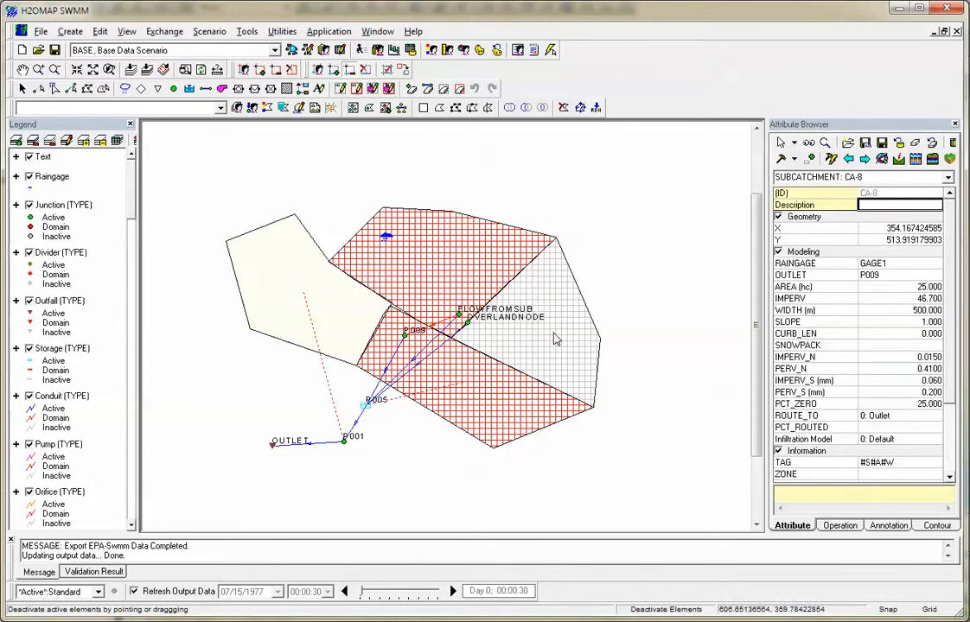
Look over the Calibration Data file categories, and cancel without assigning any calibration file.
click(257, 33)
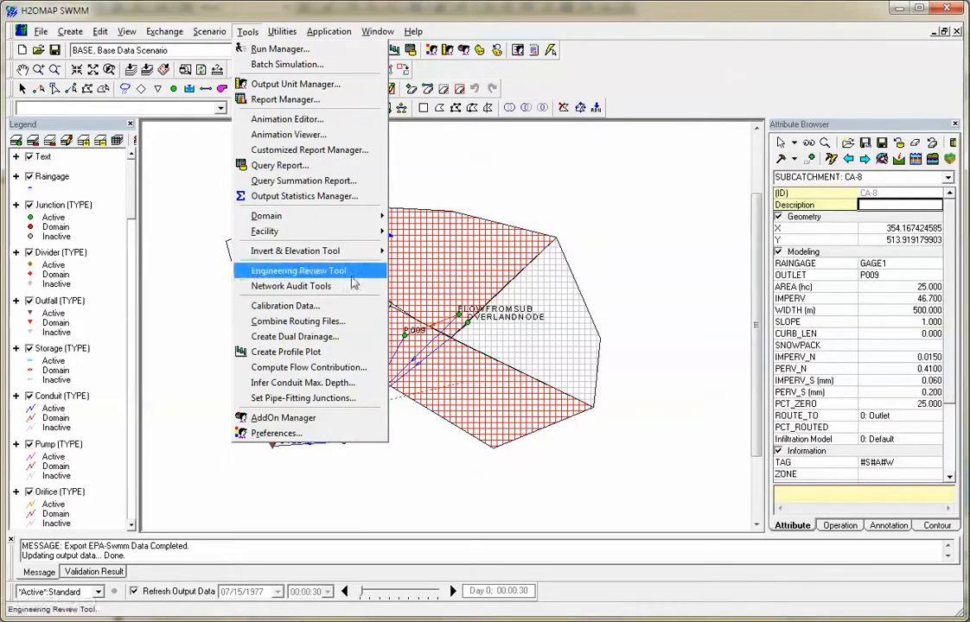
click(331, 307)
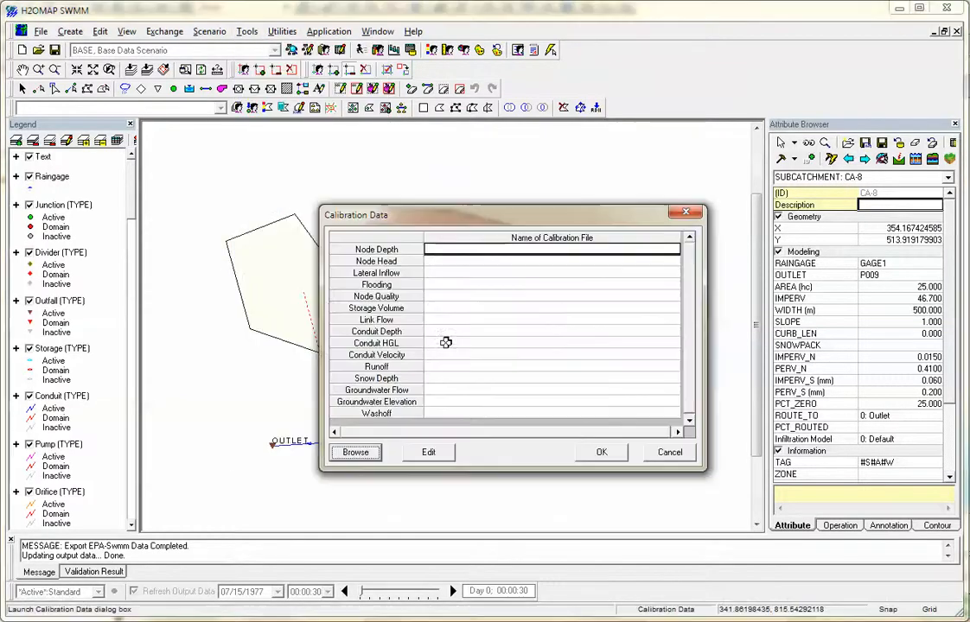
click(670, 450)
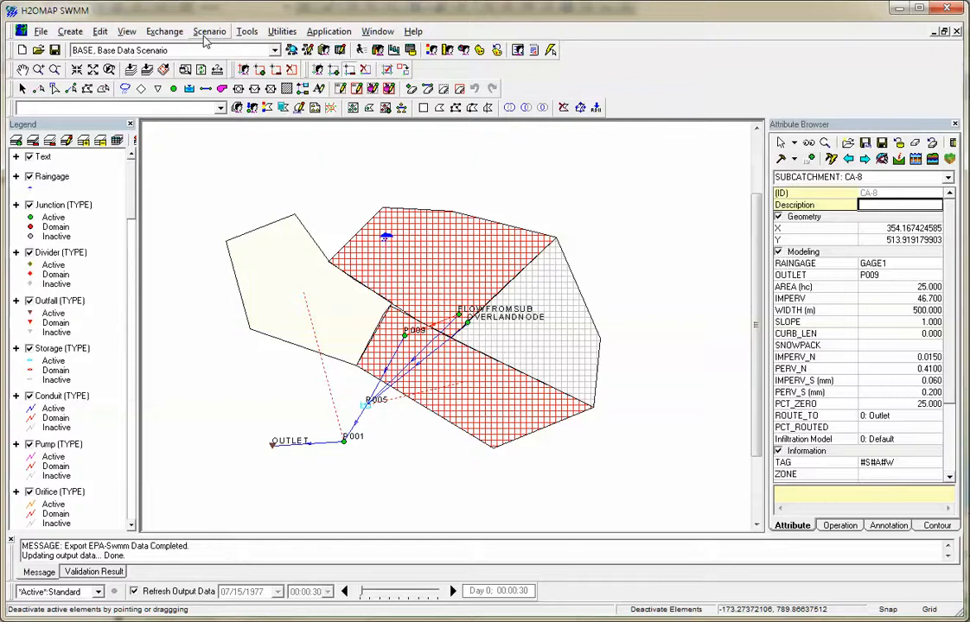
Look over the extension modules offered in the AddOn Manager, and close it without running one.
click(247, 31)
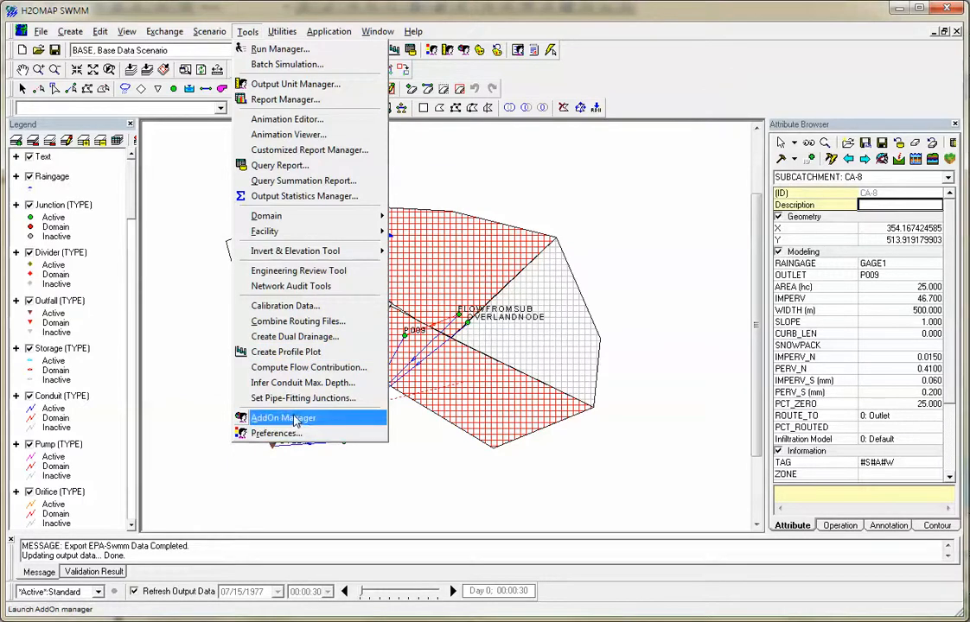
click(260, 417)
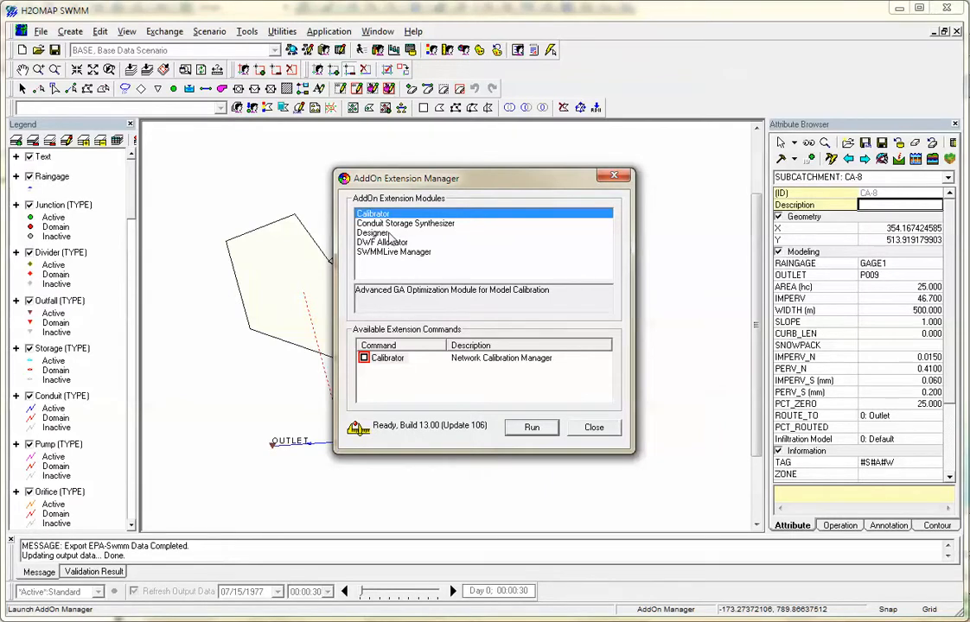
click(588, 426)
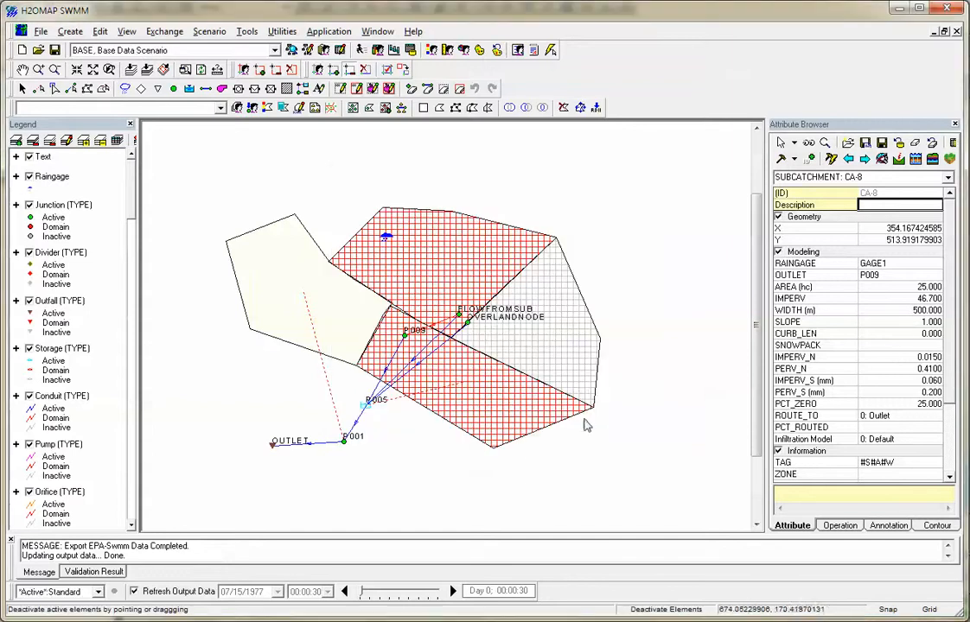
Open the project preferences and look over the Display and Operation settings.
click(250, 34)
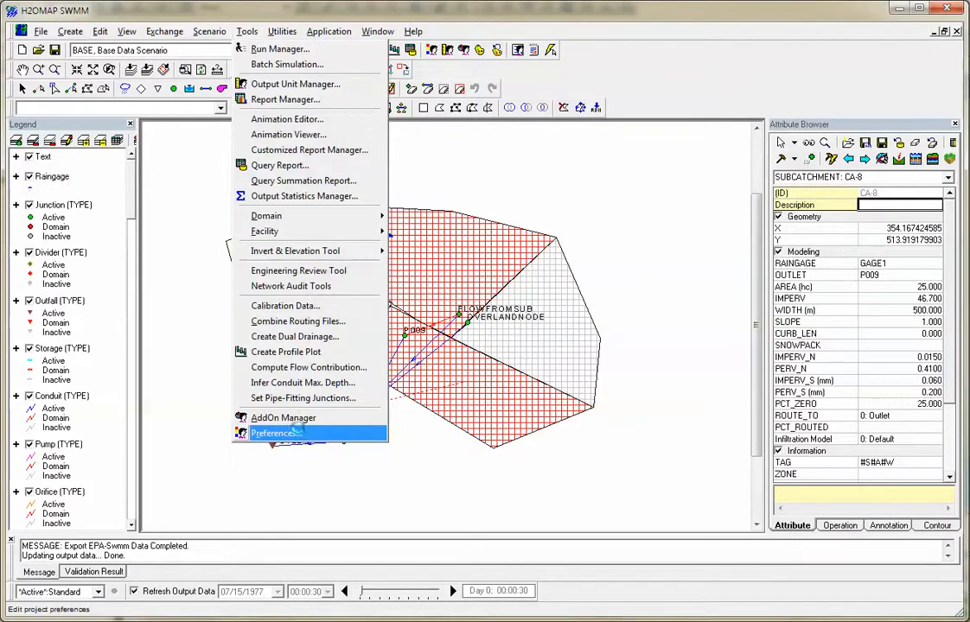
click(281, 433)
click(359, 136)
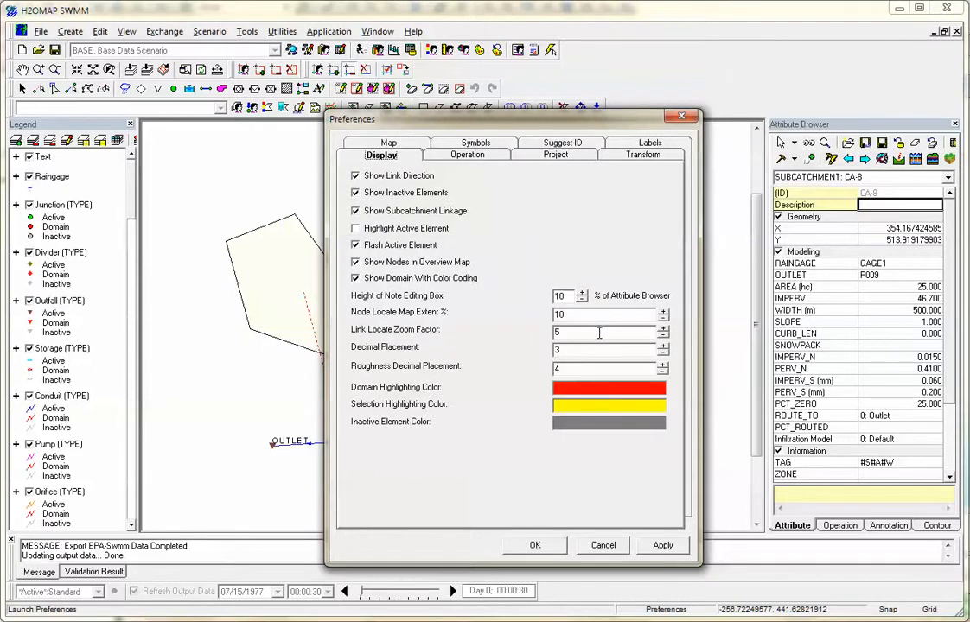
click(469, 156)
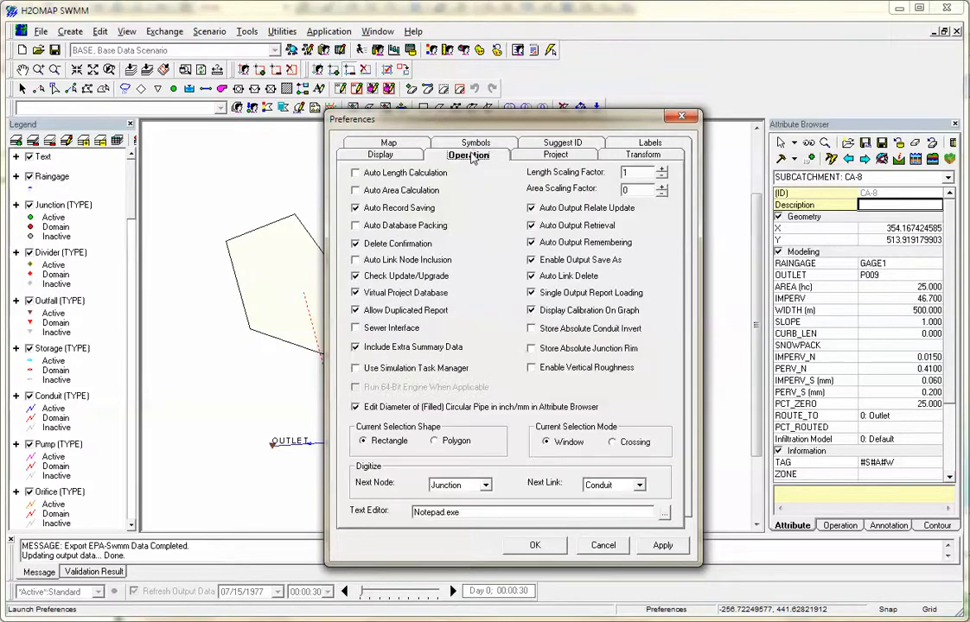
Try to turn on Store Absolute Conduit Invert and Store Absolute Junction Rim, and turn on Enable Vertical Roughness.
click(603, 329)
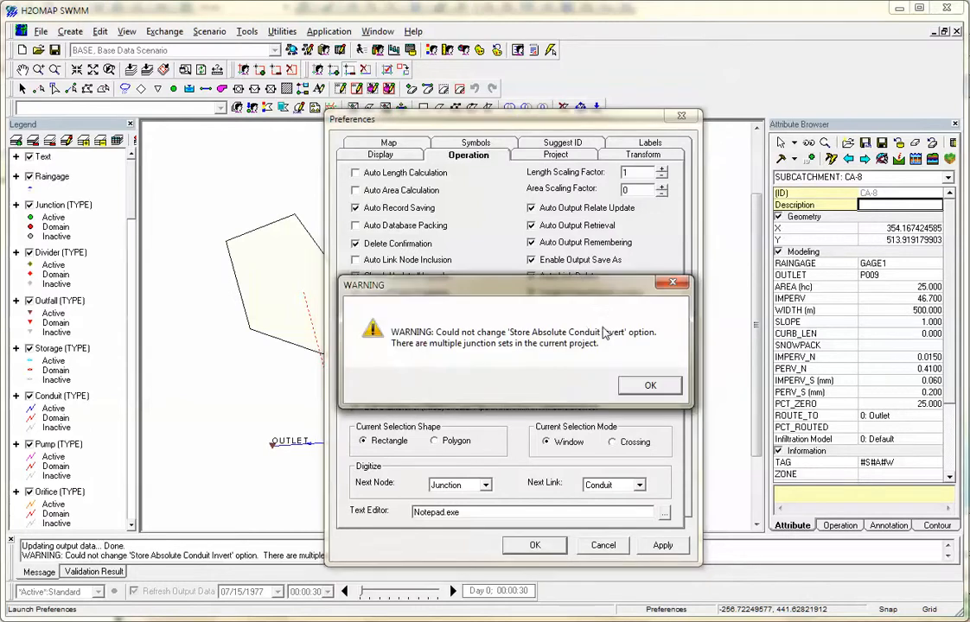
click(631, 384)
click(557, 351)
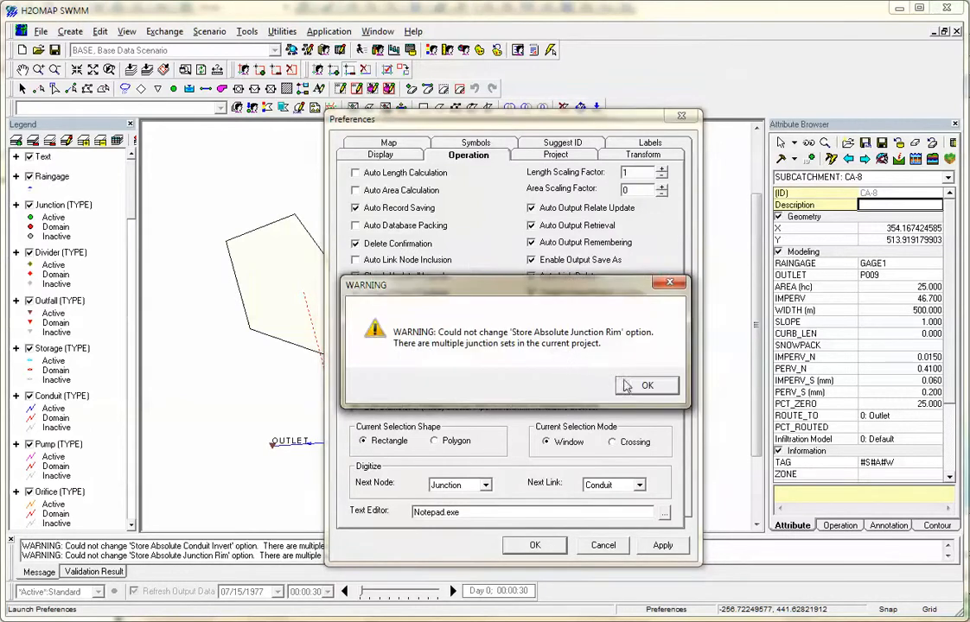
click(633, 385)
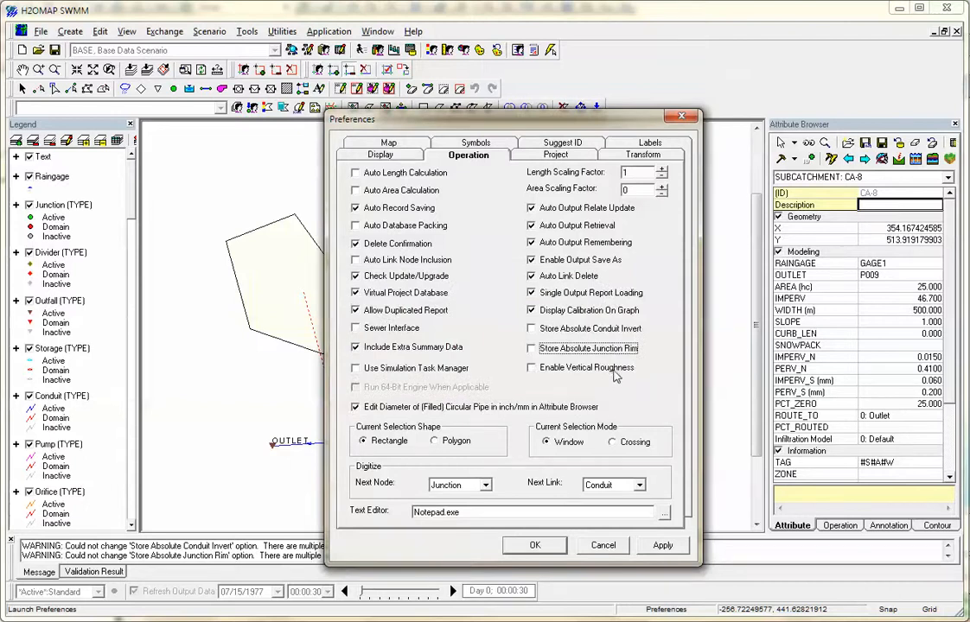
click(605, 370)
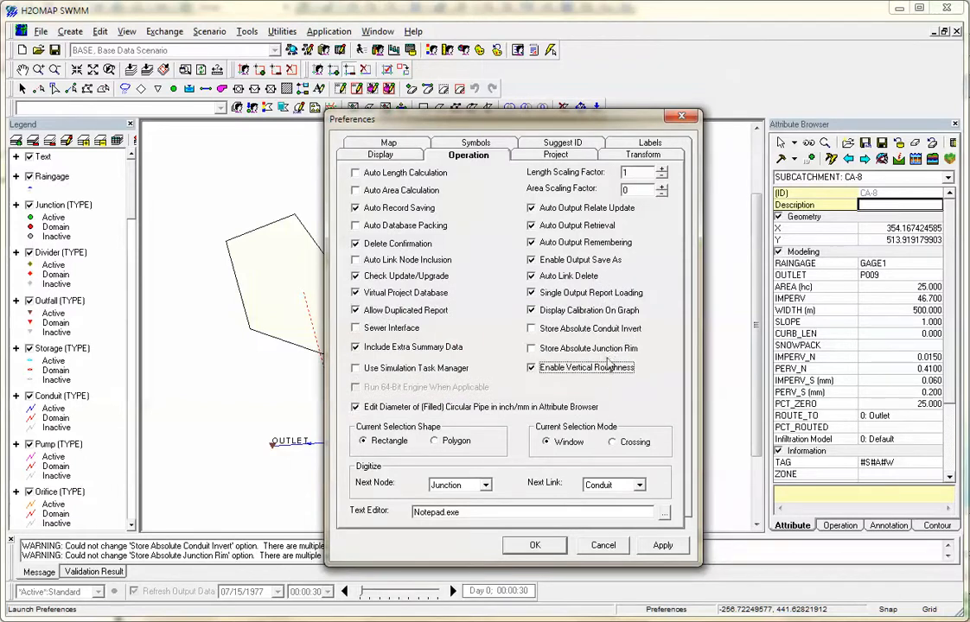
Look over the Project and Labels preferences, and accept the preference settings.
click(546, 156)
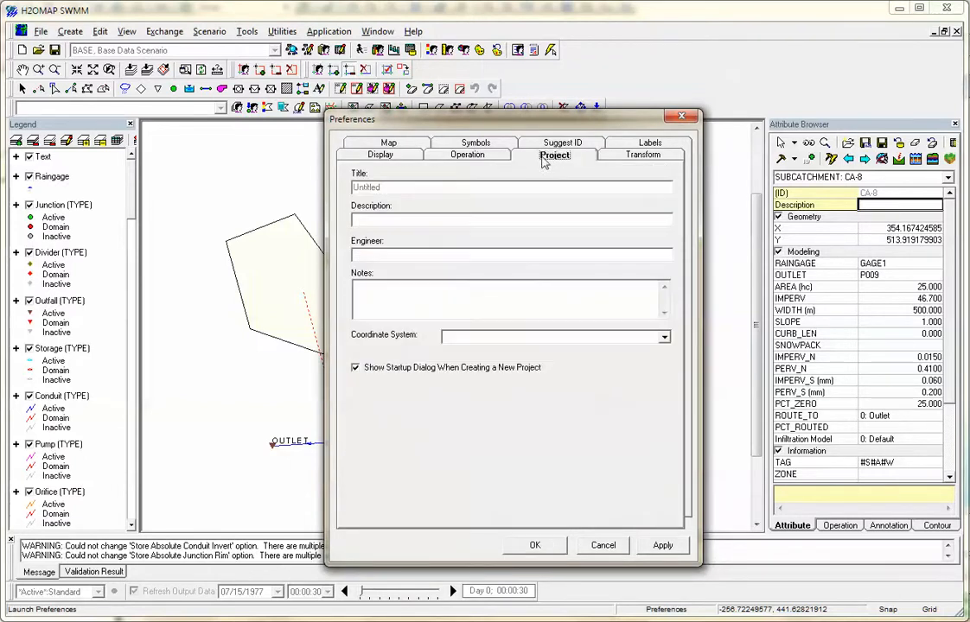
click(562, 143)
click(641, 157)
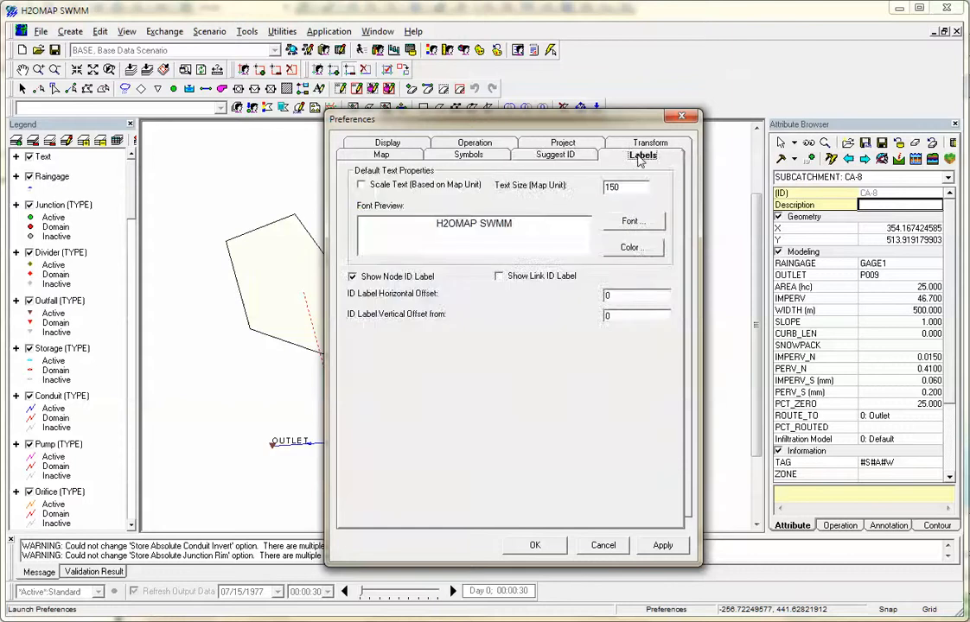
click(551, 546)
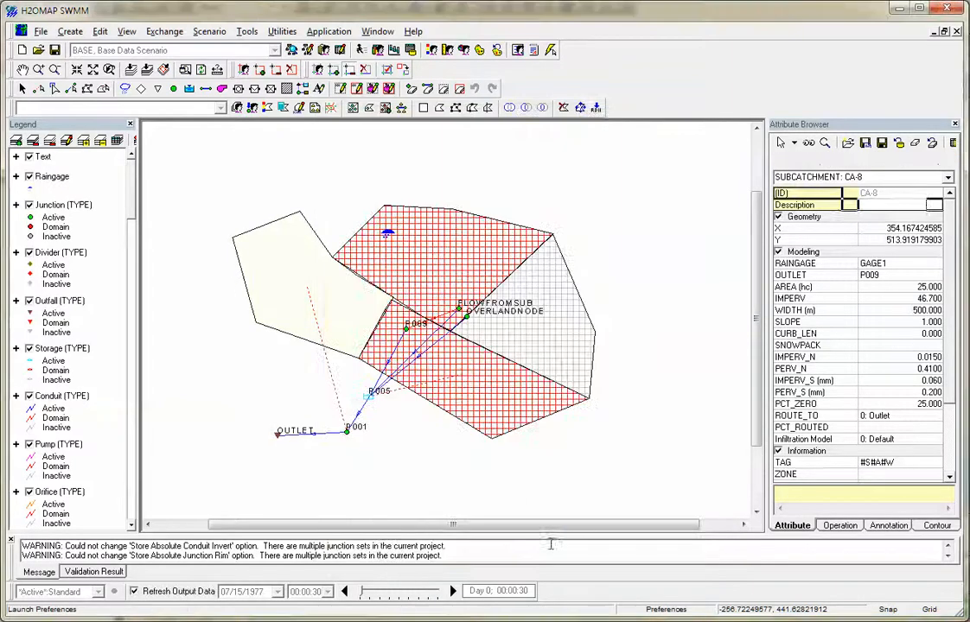
click(249, 32)
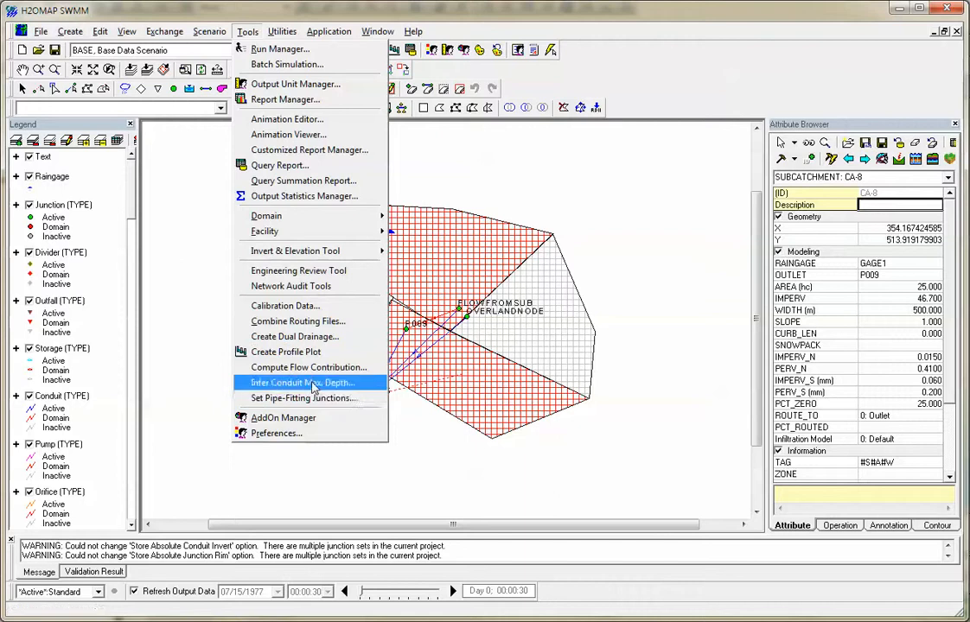
mouse_move(322, 257)
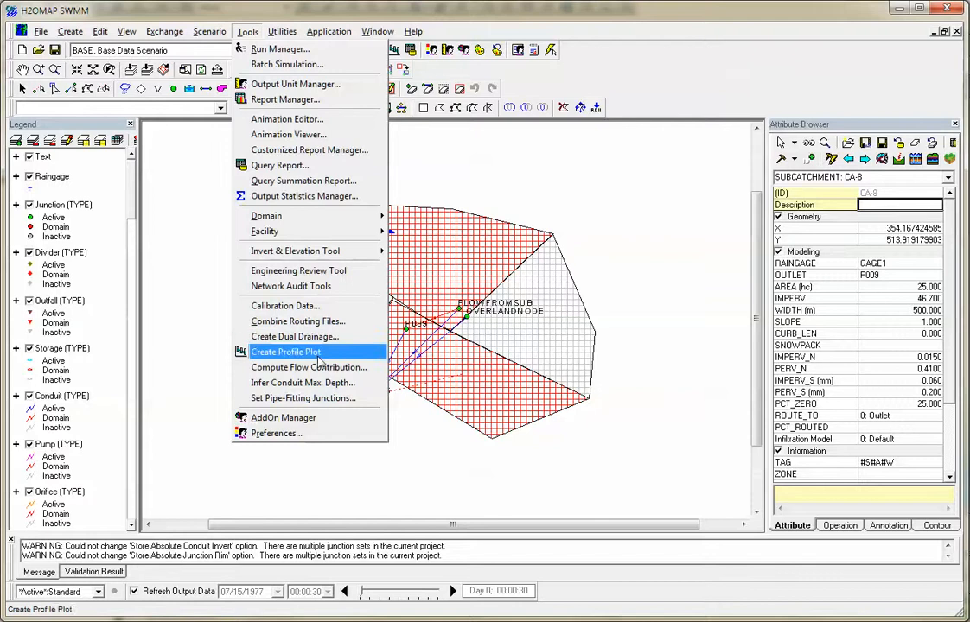
click(517, 393)
Look over the target element types offered for changing IDs, and close the dialog without changing any ID.
click(282, 36)
mouse_move(290, 52)
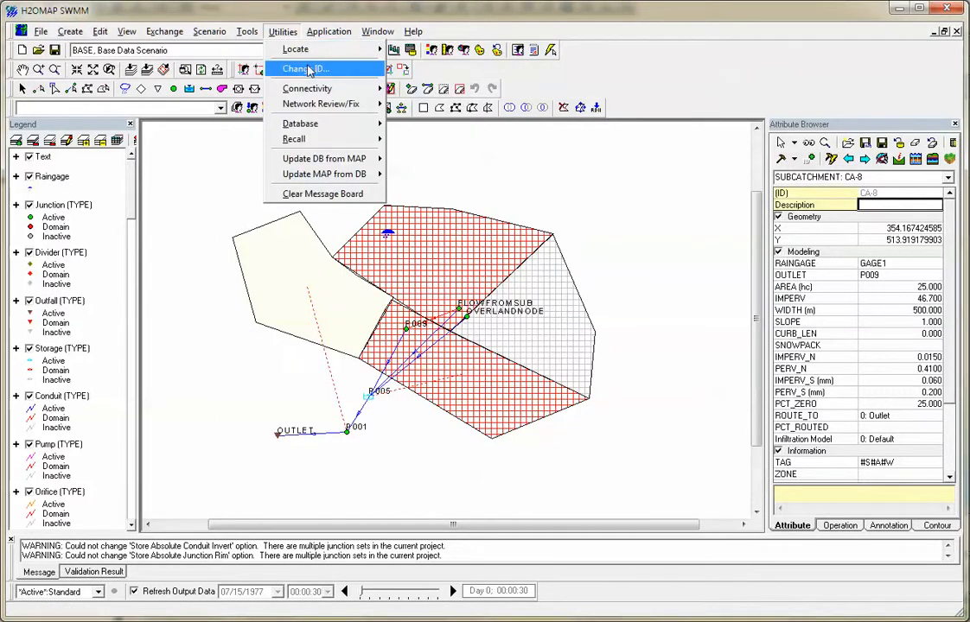
click(307, 69)
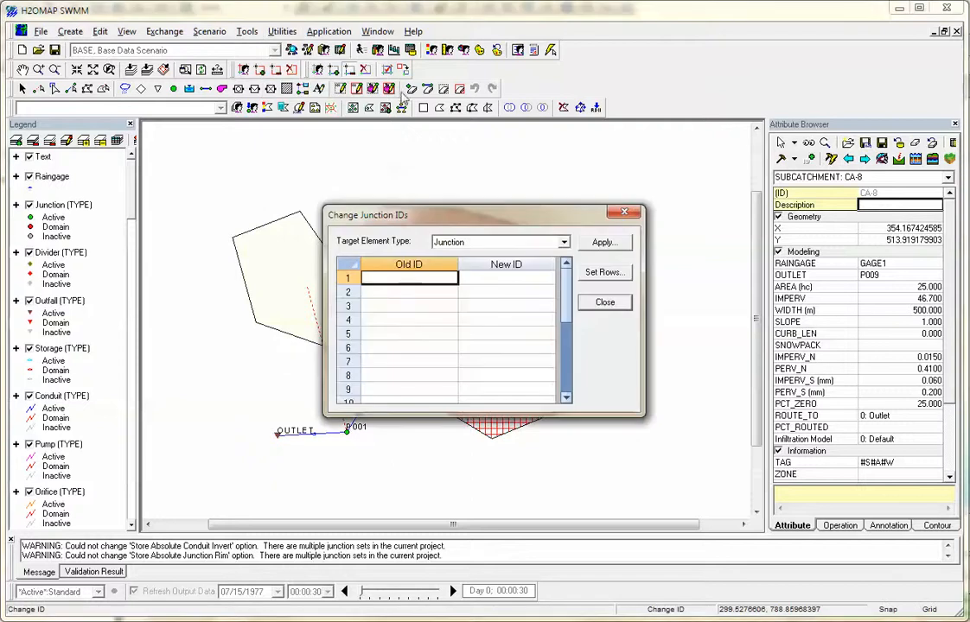
click(514, 243)
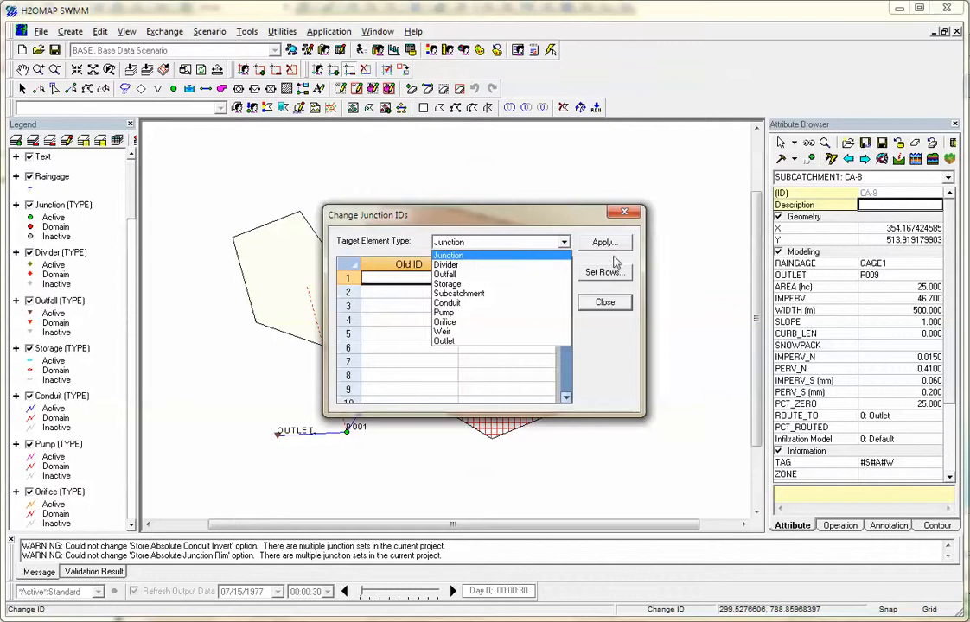
click(607, 305)
click(607, 304)
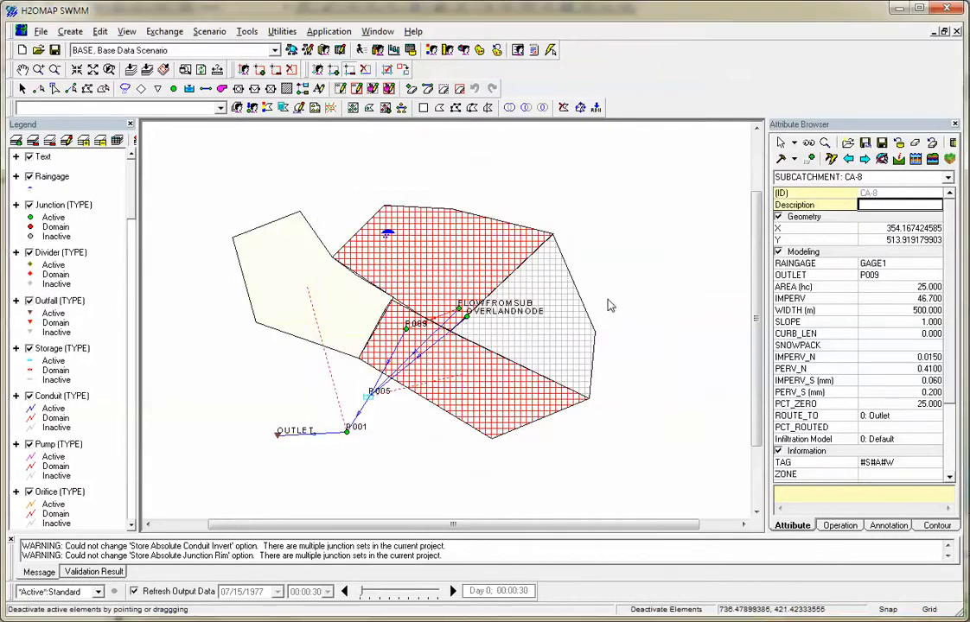
Trace the upstream network starting from the OUTLET node.
click(285, 32)
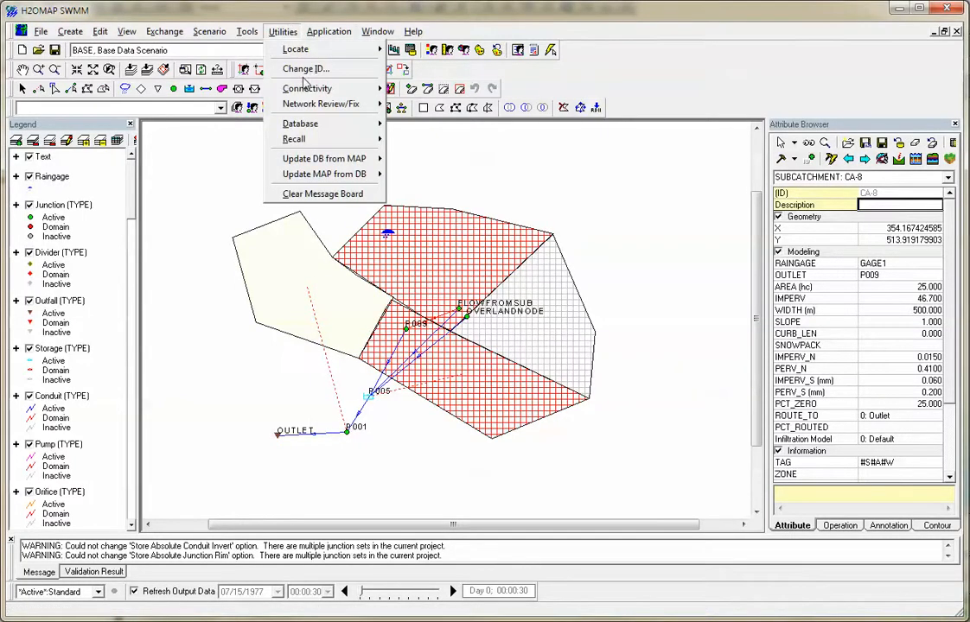
mouse_move(318, 89)
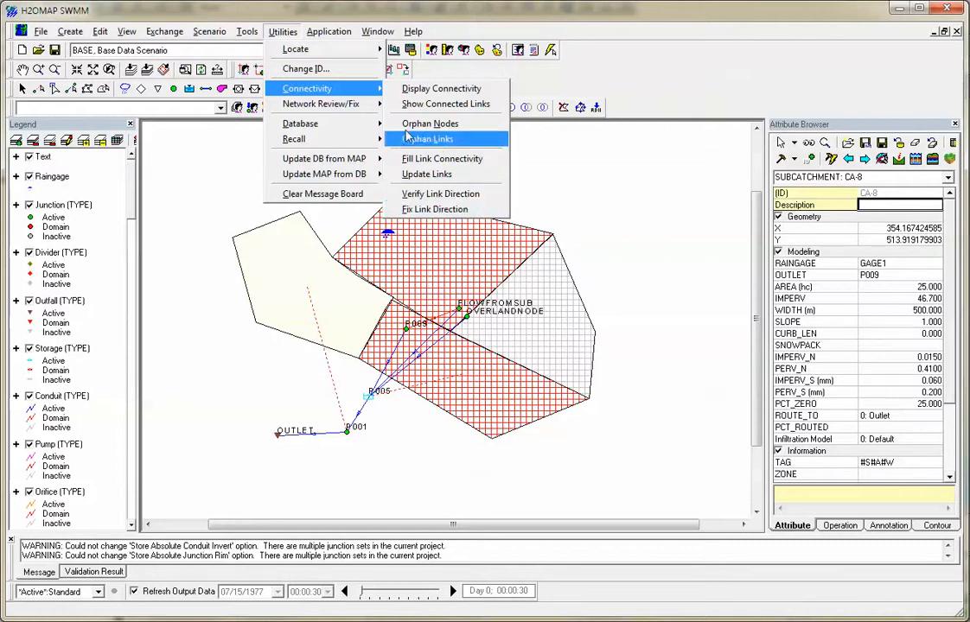
mouse_move(356, 110)
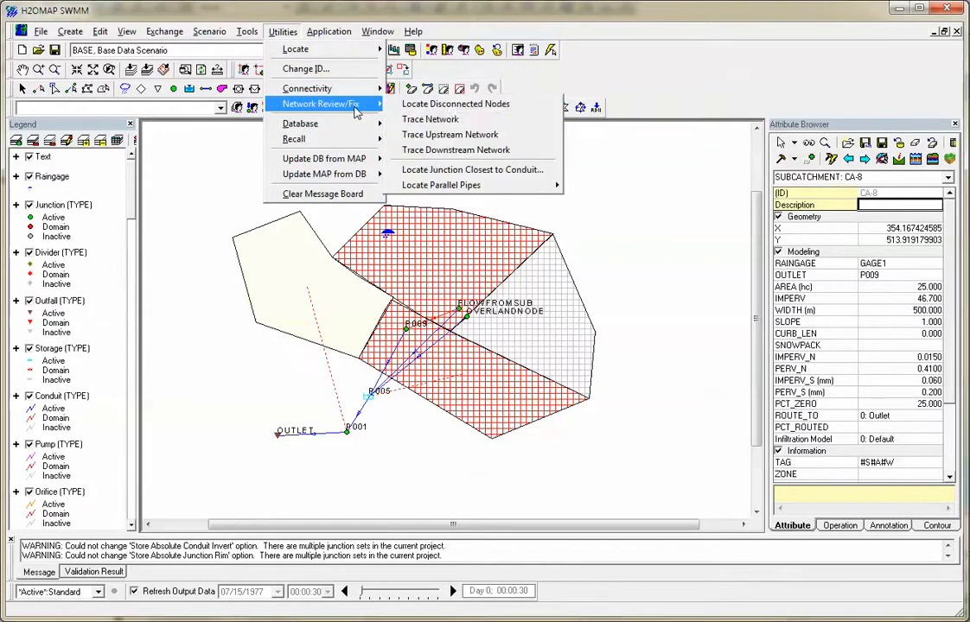
click(459, 139)
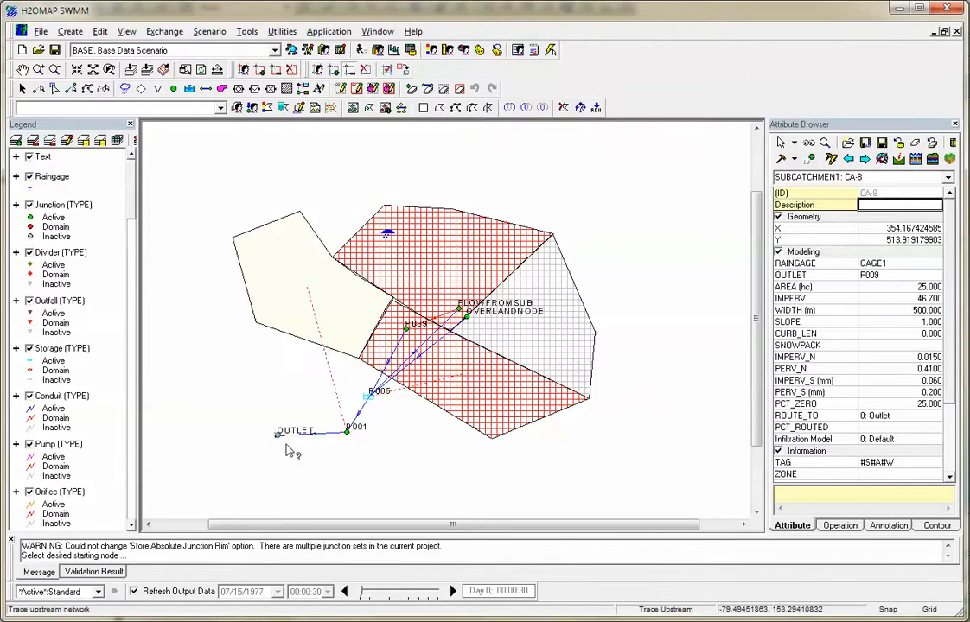
click(279, 435)
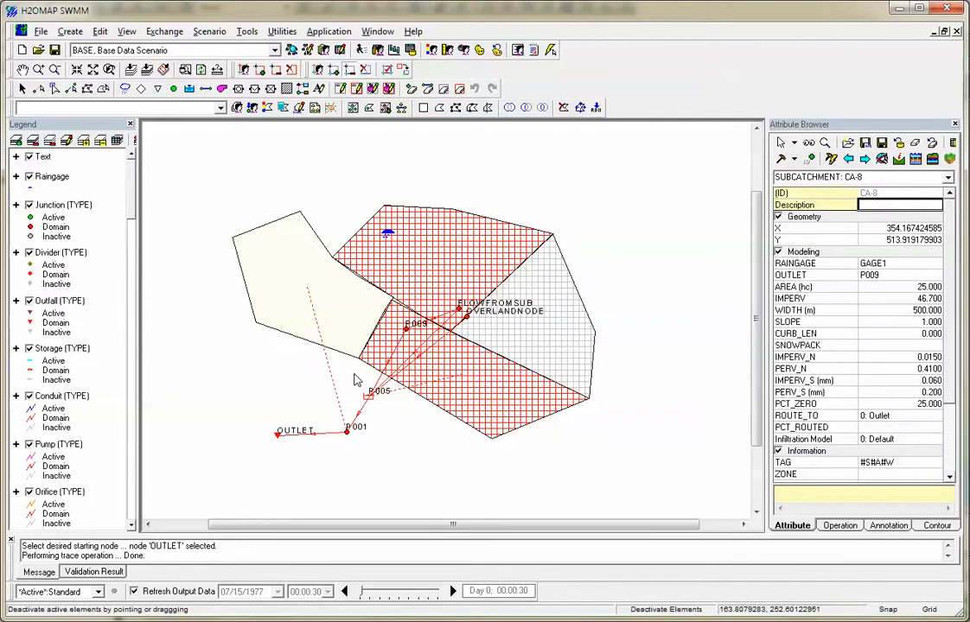
Look over the network review, database, recall and map update utilities, and clear the message board.
click(282, 31)
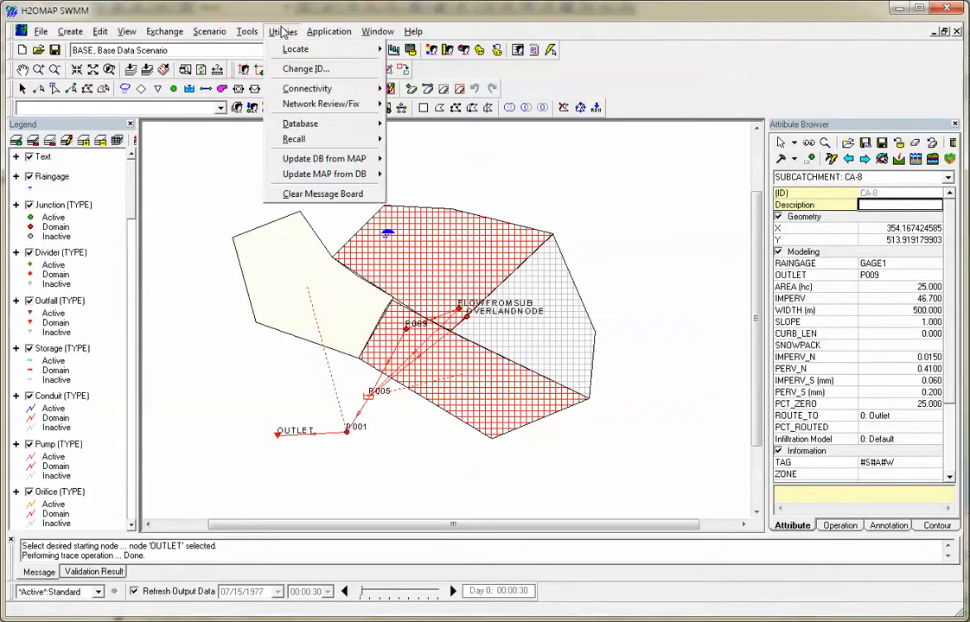
mouse_move(340, 127)
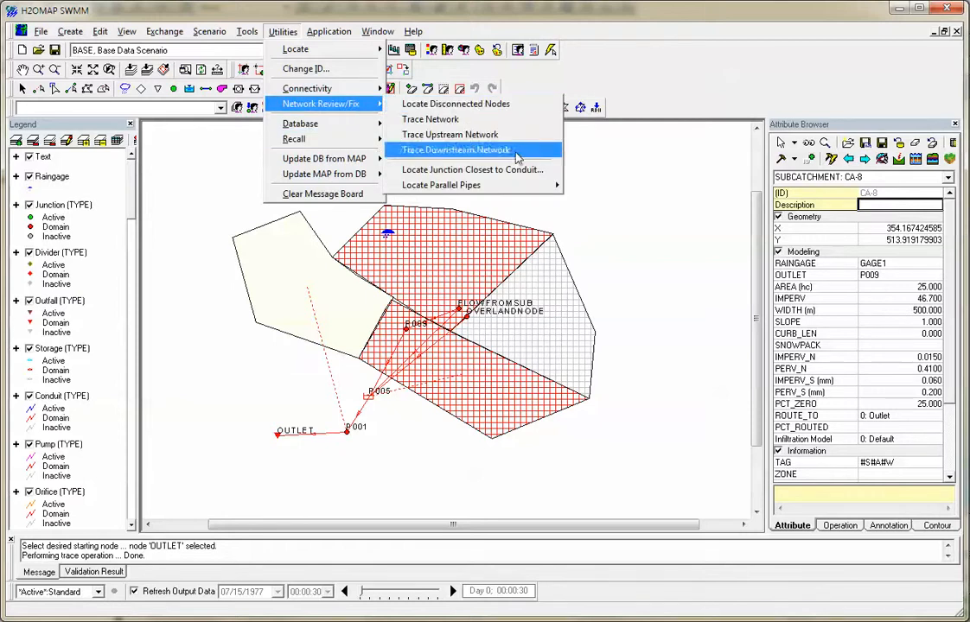
mouse_move(497, 187)
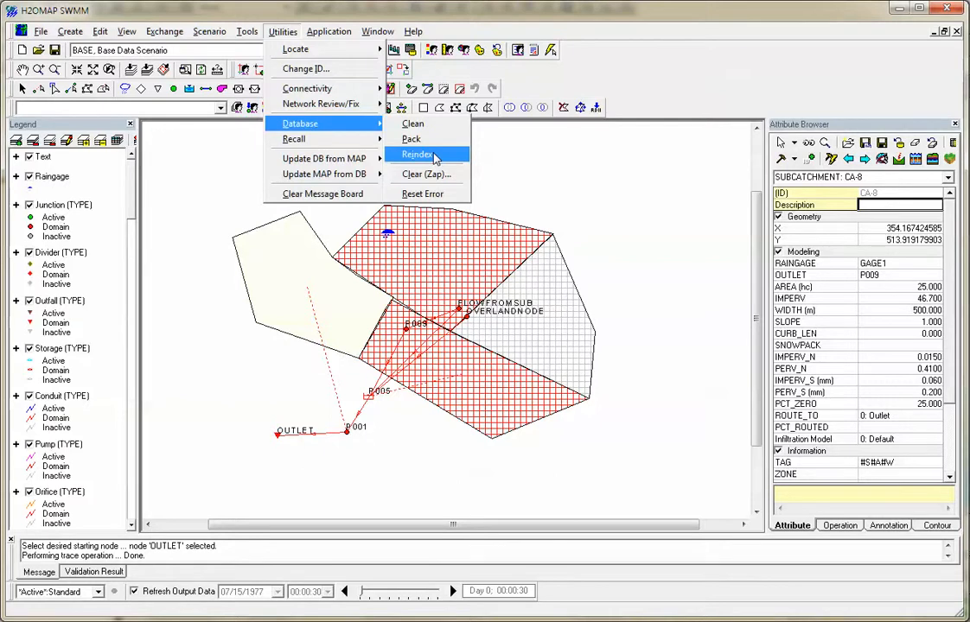
mouse_move(367, 147)
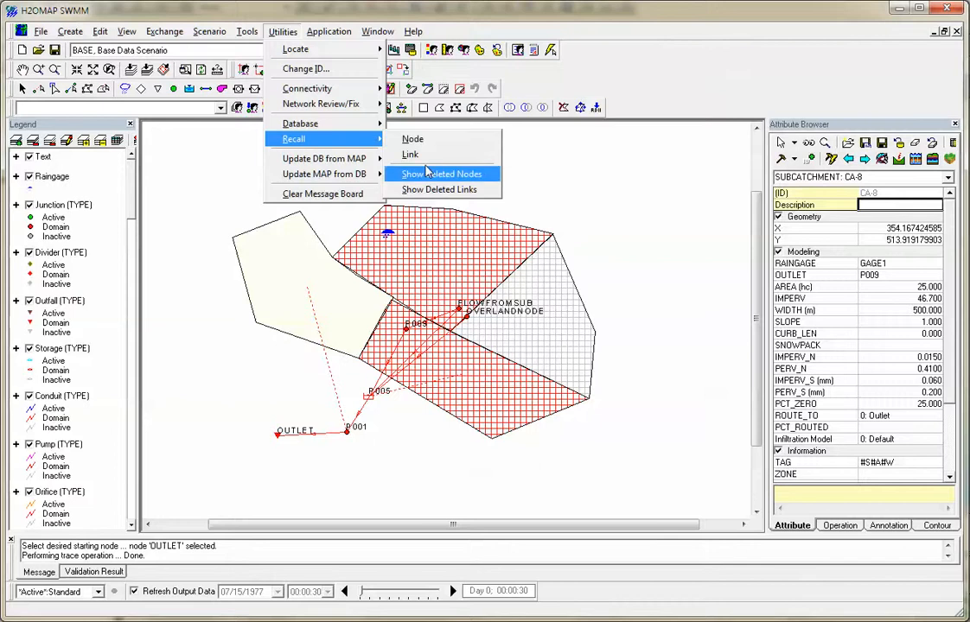
mouse_move(383, 164)
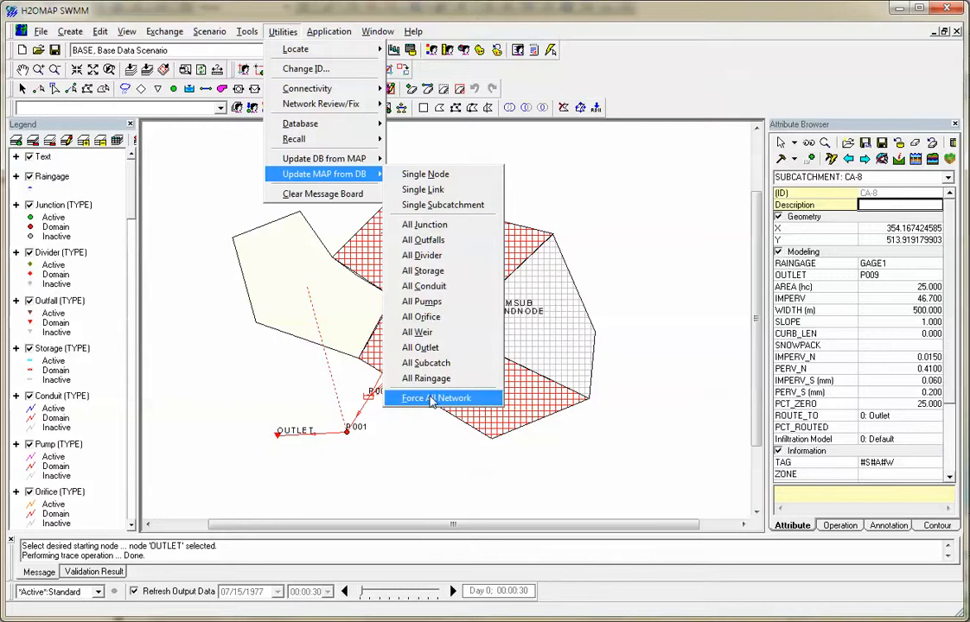
click(305, 195)
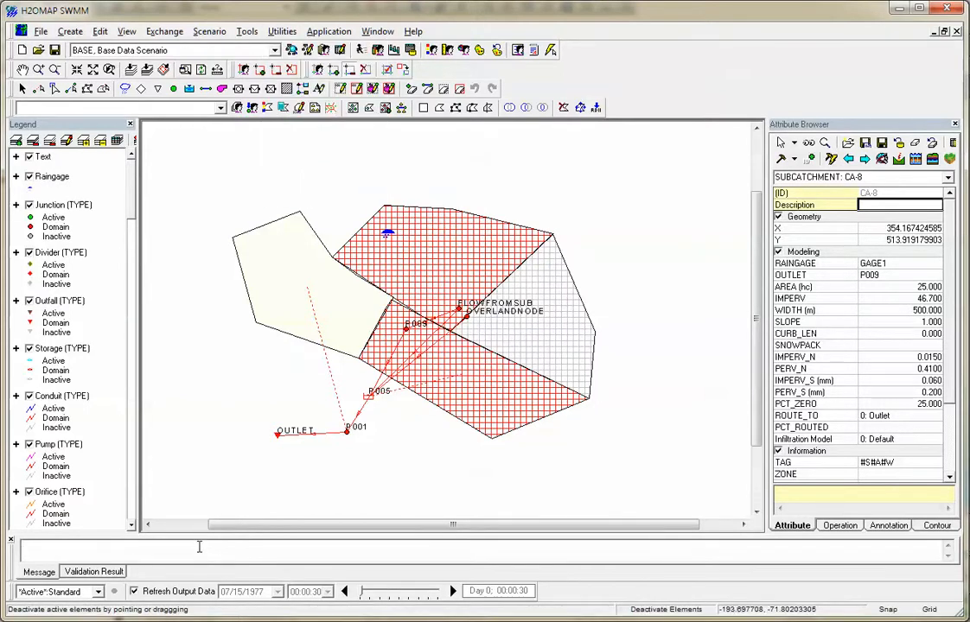
Hide the Attribute Browser and show it again.
click(375, 32)
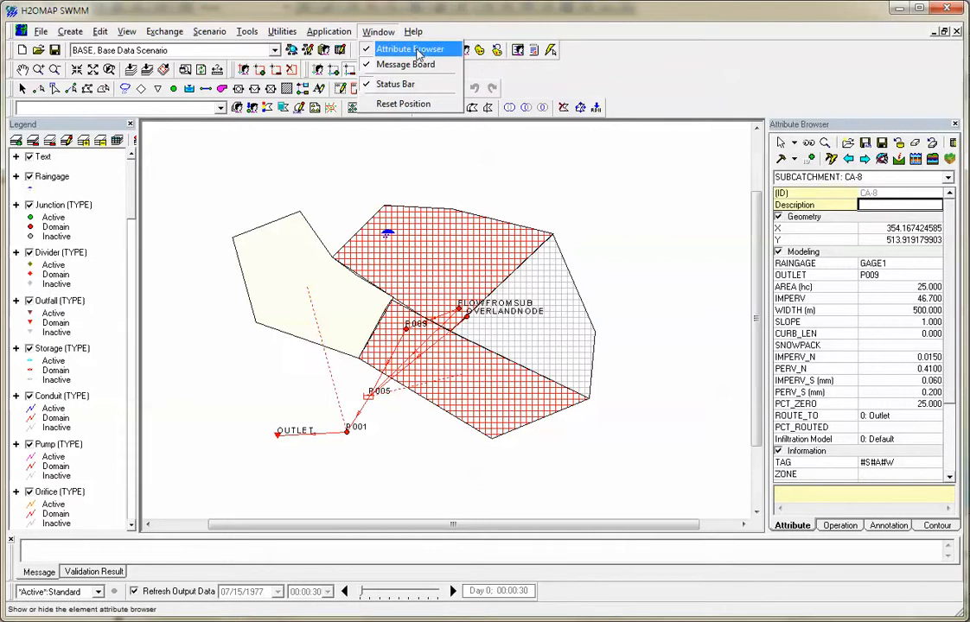
click(418, 50)
click(378, 32)
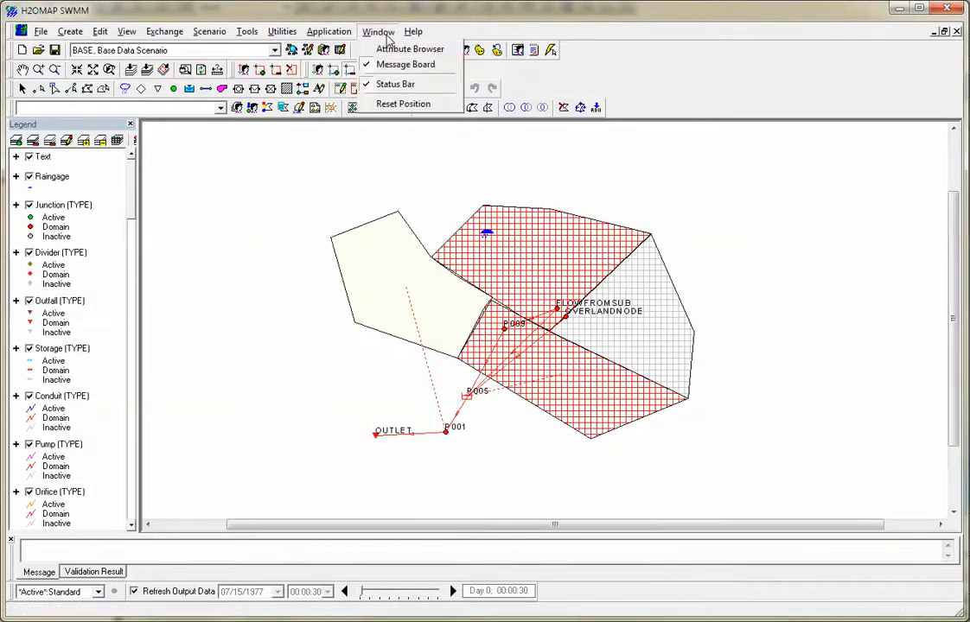
click(398, 50)
Hide the Message Board and show it again.
click(377, 32)
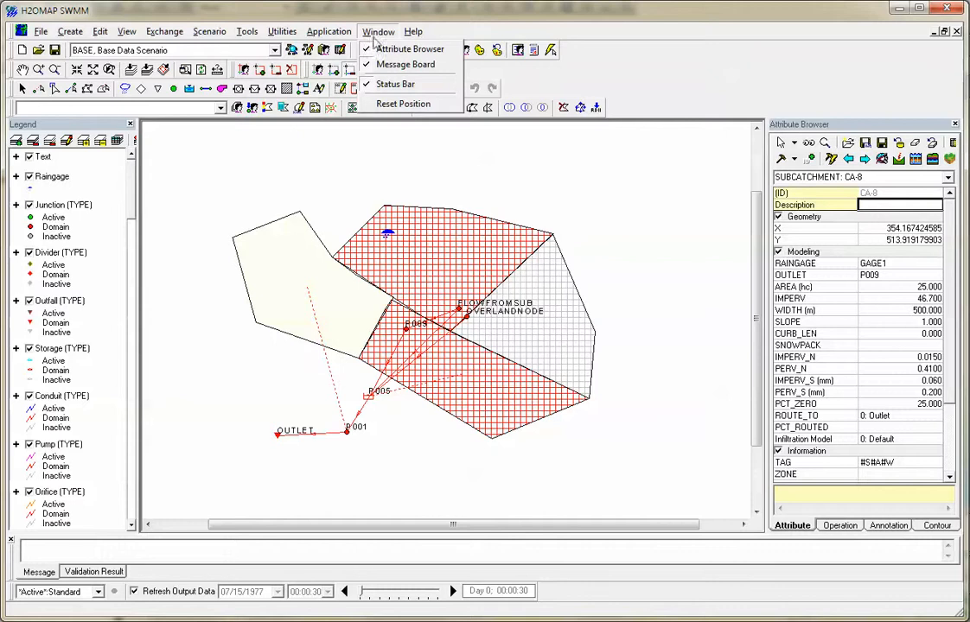
click(396, 65)
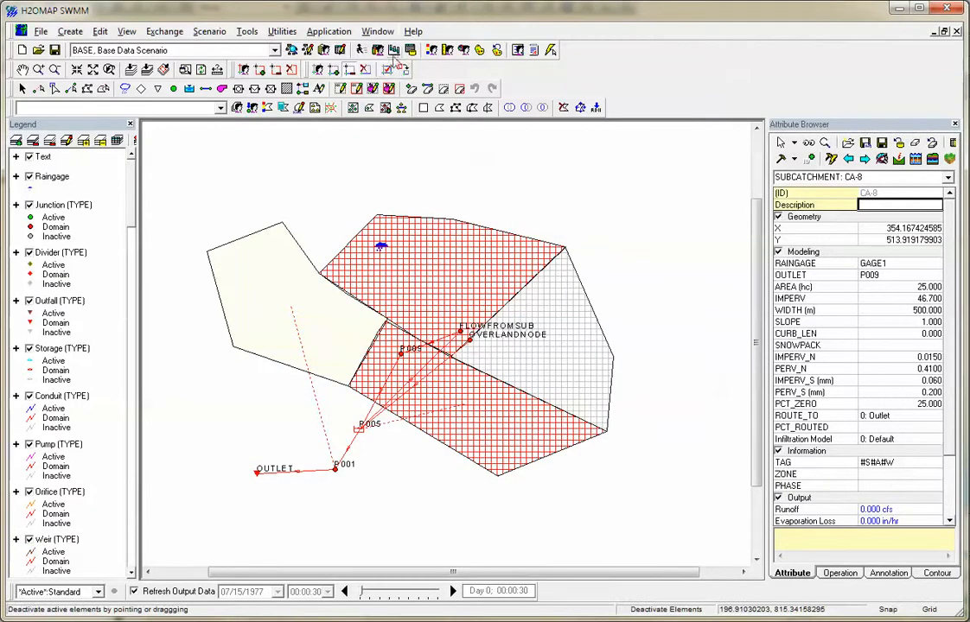
click(381, 33)
click(390, 66)
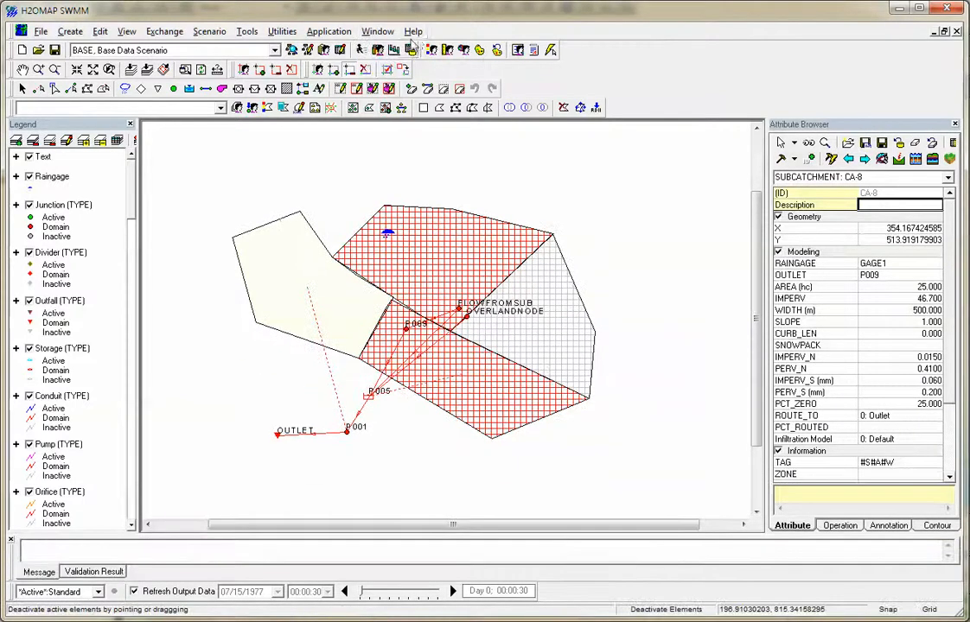
Look over the license and project information in the About H2OMAP SWMM dialog, and close it.
click(414, 32)
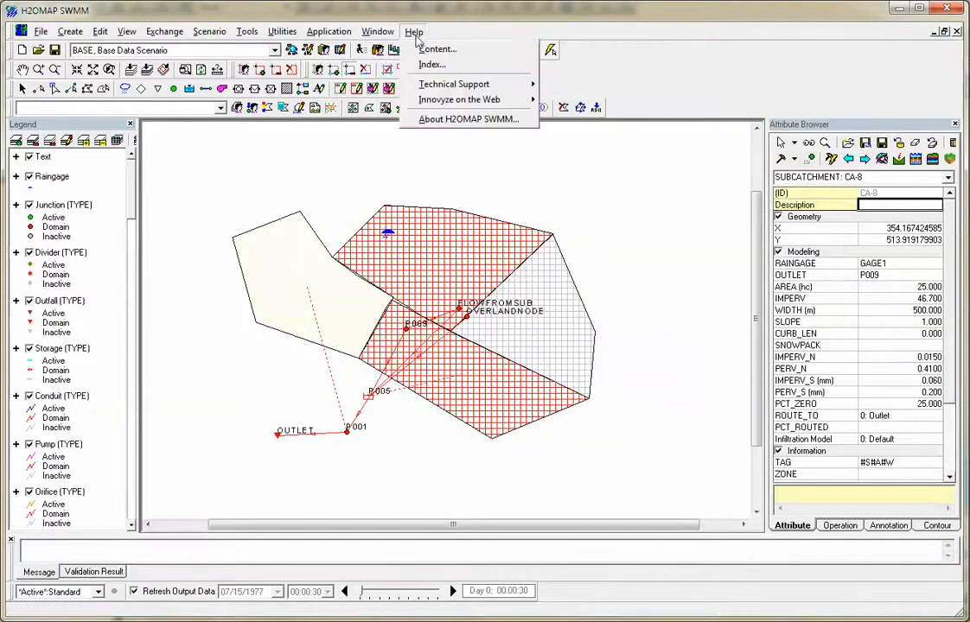
click(475, 120)
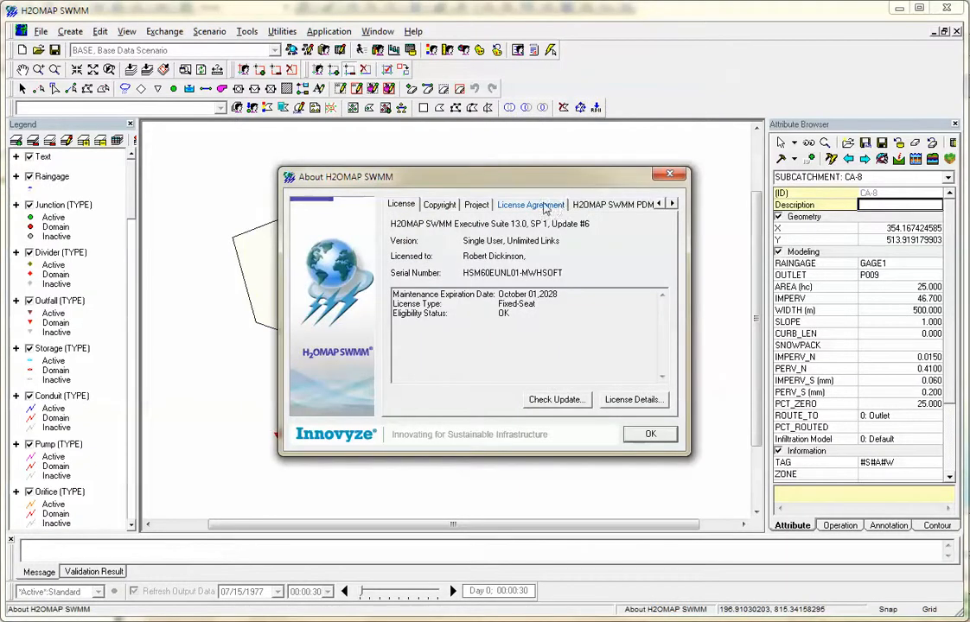
click(483, 205)
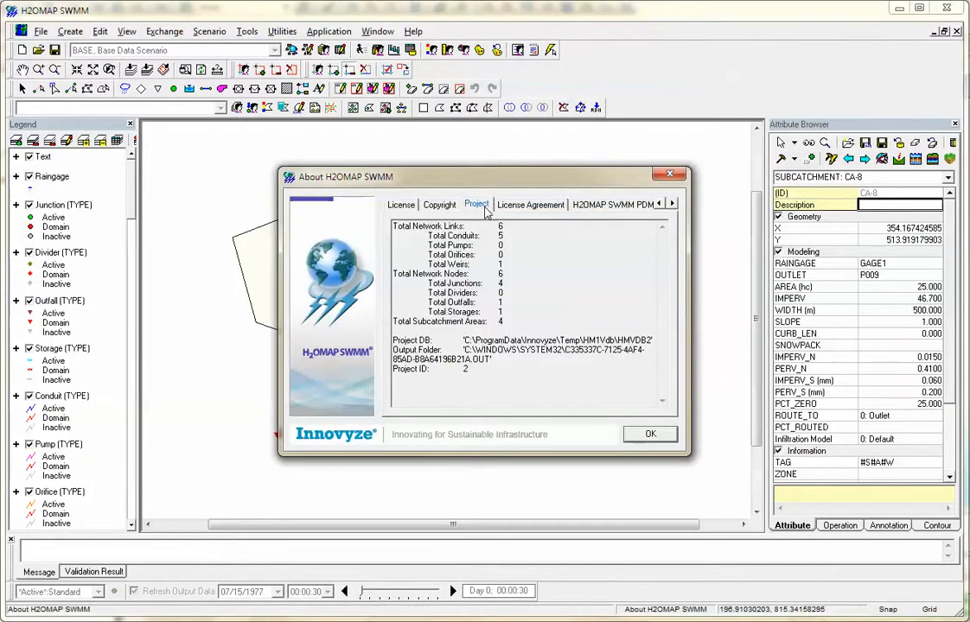
click(650, 433)
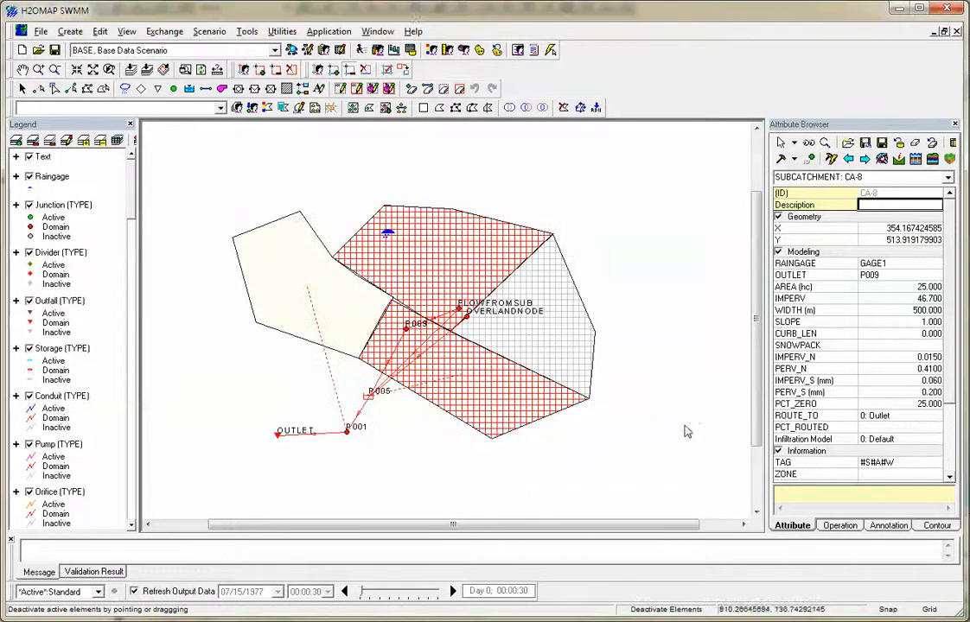
Open the H2OMAP SWMM help contents, look over the technical support links, and open the Innovyze homepage.
click(413, 31)
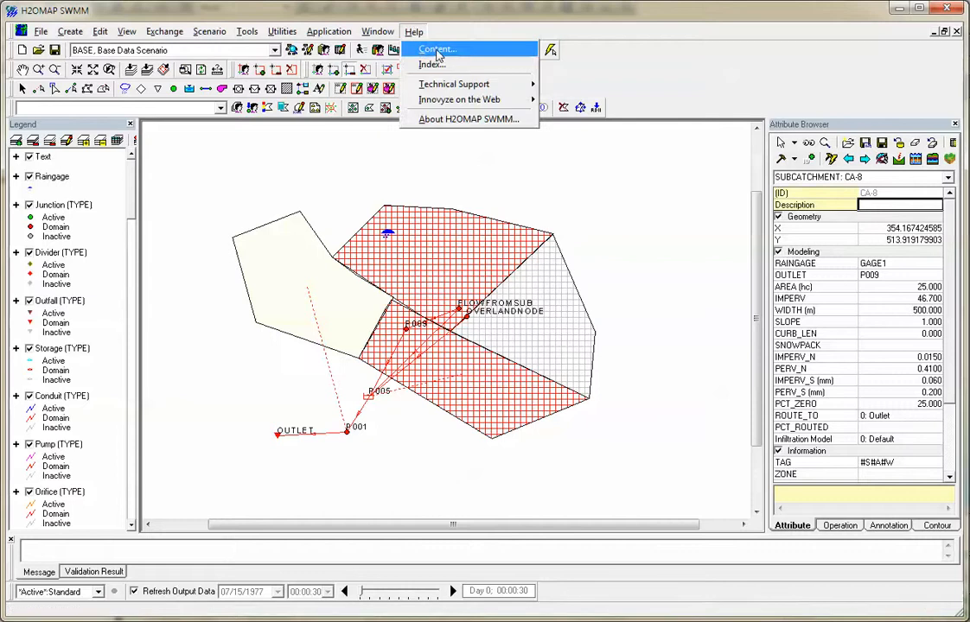
click(438, 57)
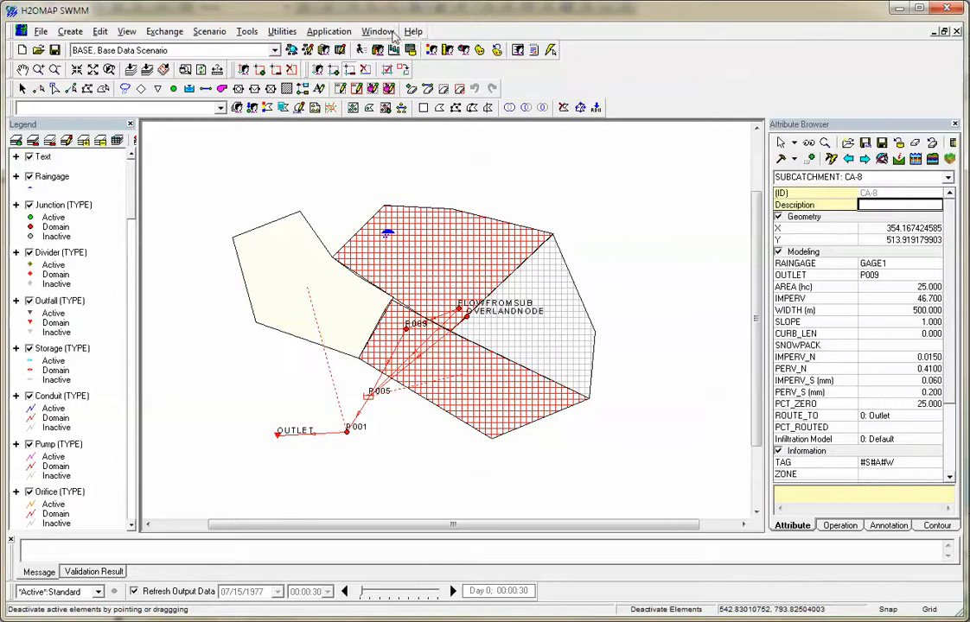
click(378, 32)
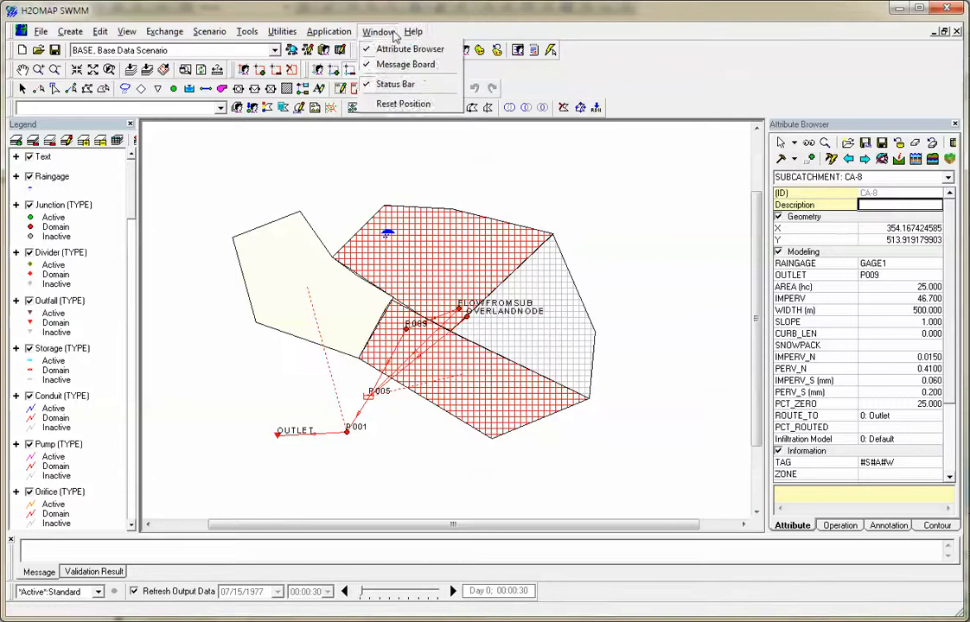
mouse_move(413, 32)
mouse_move(458, 84)
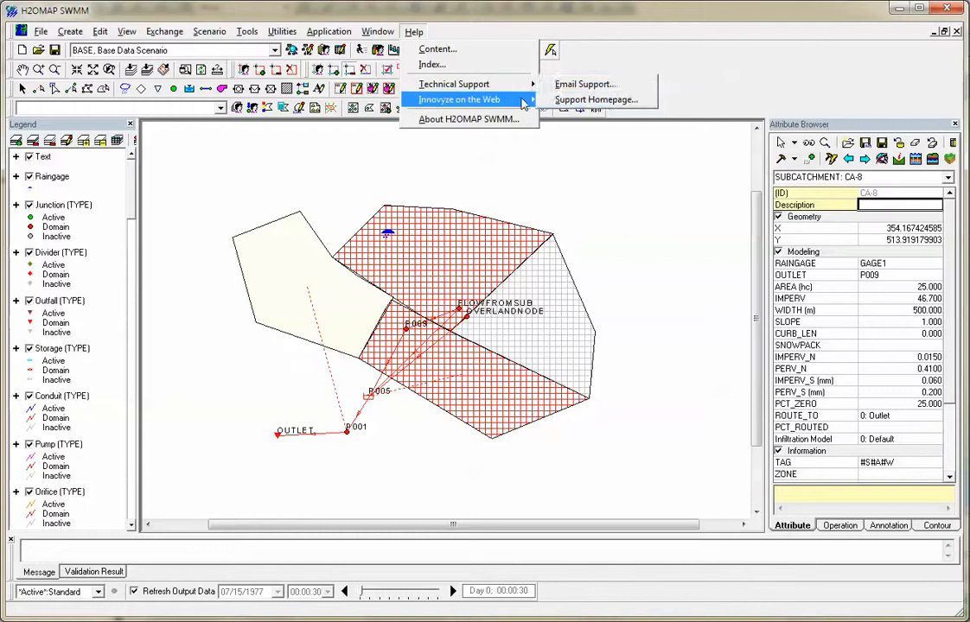
mouse_move(523, 104)
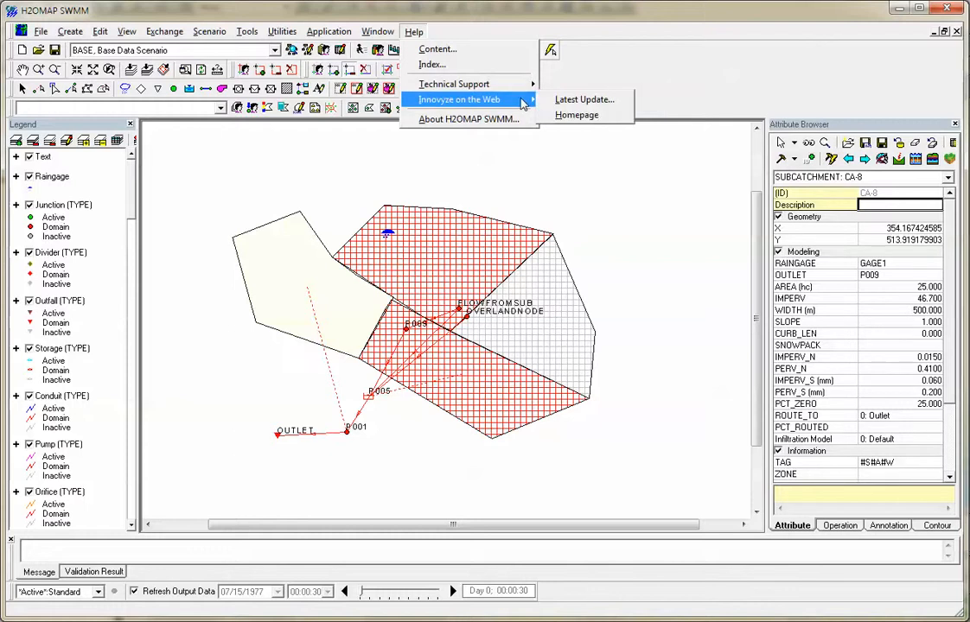
click(609, 114)
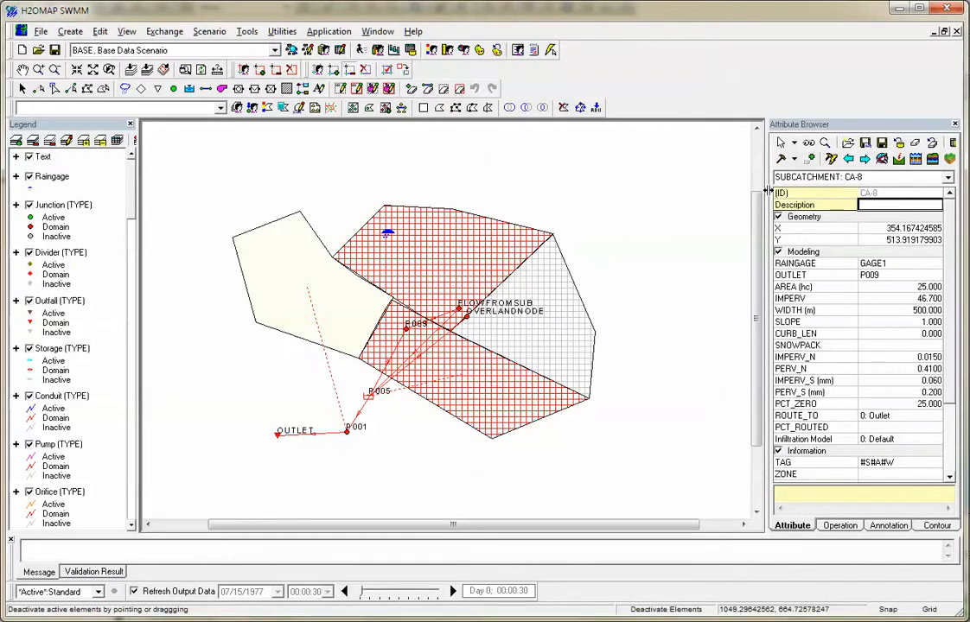
Widen the Attribute Browser and activate its element selection pointer.
drag(766, 197, 745, 195)
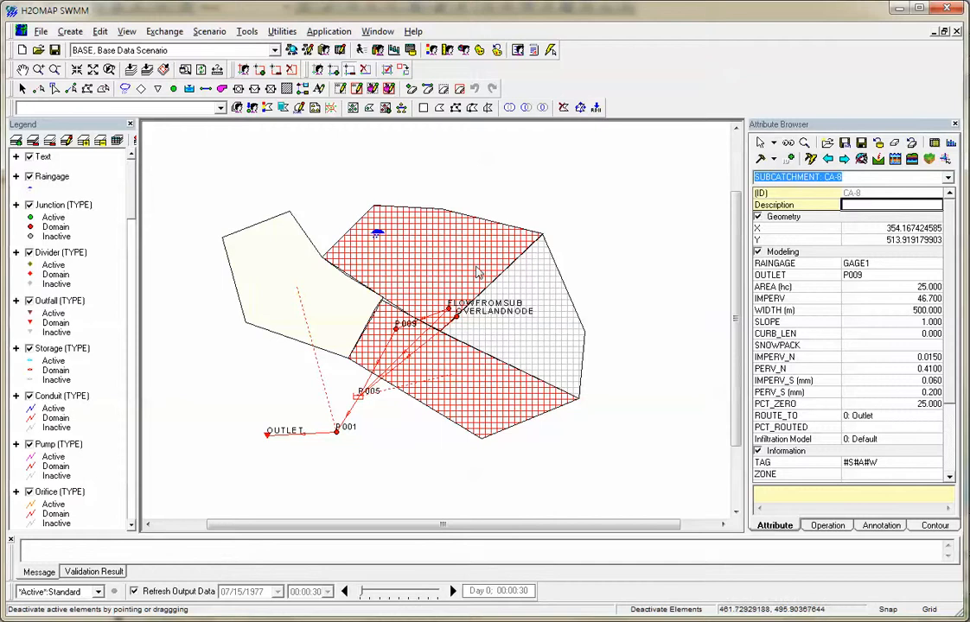
click(761, 144)
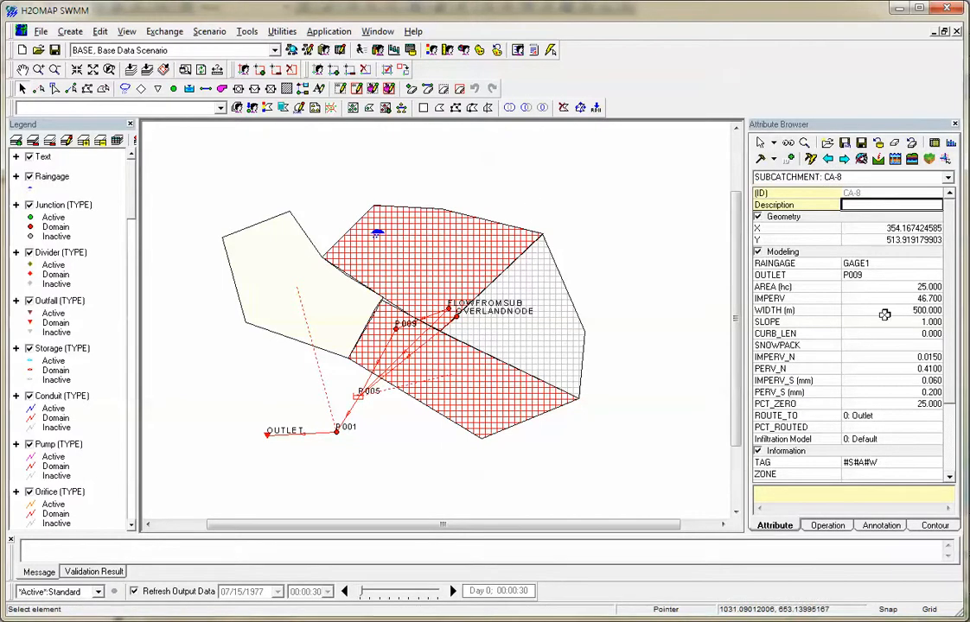
Show the operation data, look over the CUNETTE shape curve and its data table, and close the curve editor.
click(828, 526)
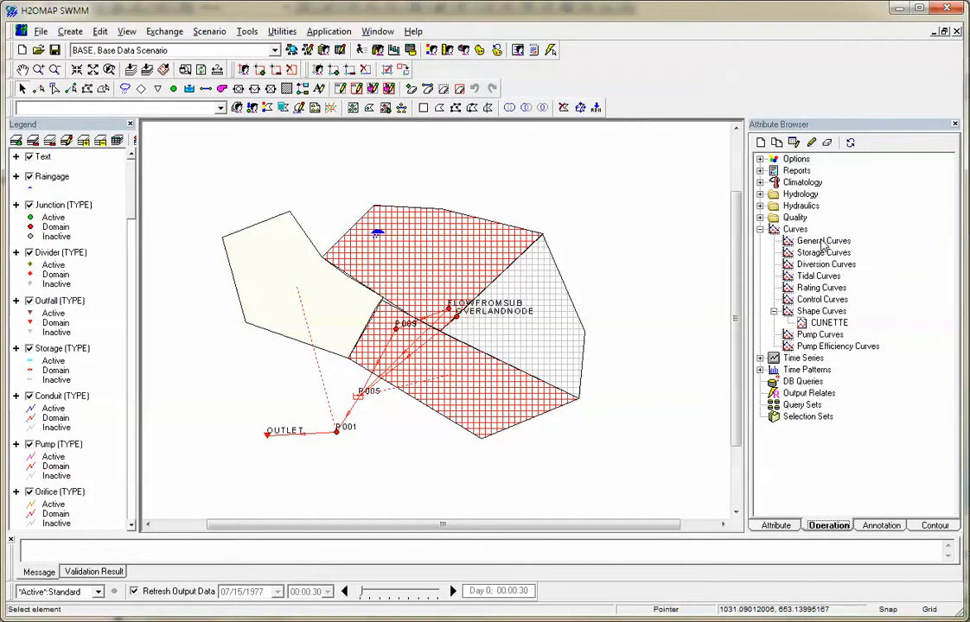
double_click(822, 324)
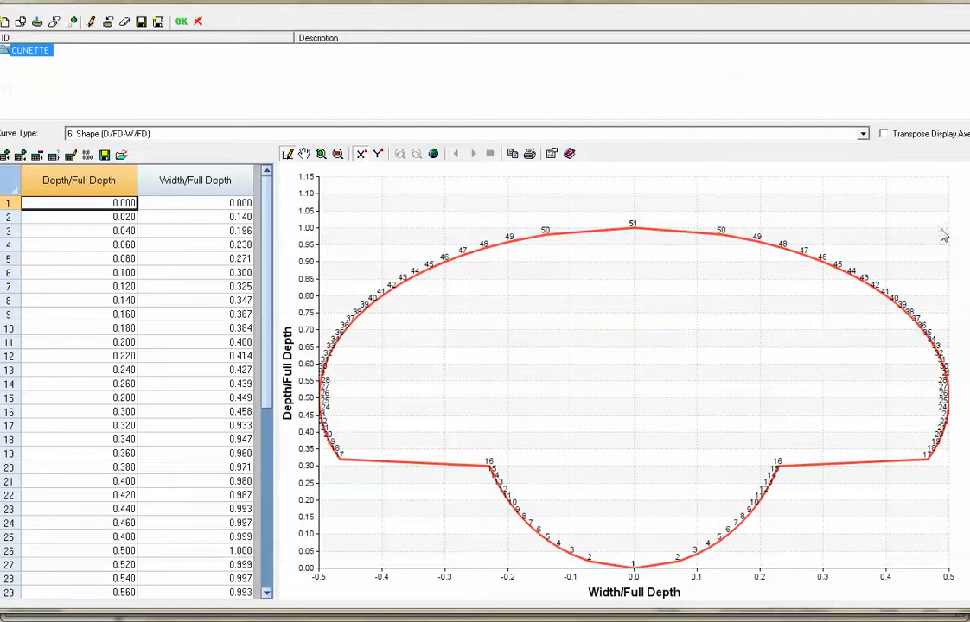
click(962, 3)
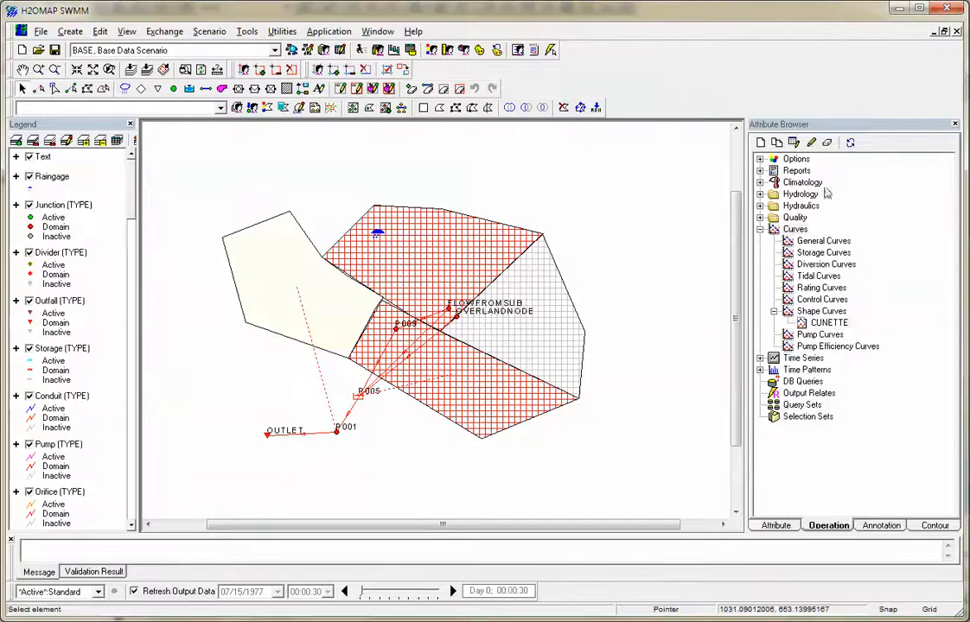
Go through the Selection Sets, Query Sets and Time Patterns entries in the operation data tree.
click(804, 416)
click(800, 404)
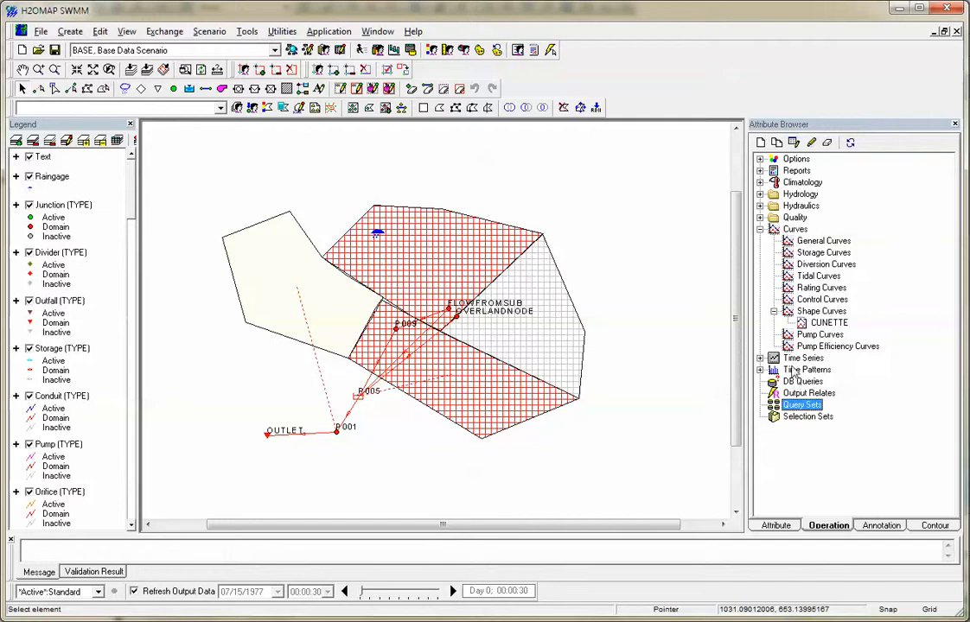
click(792, 369)
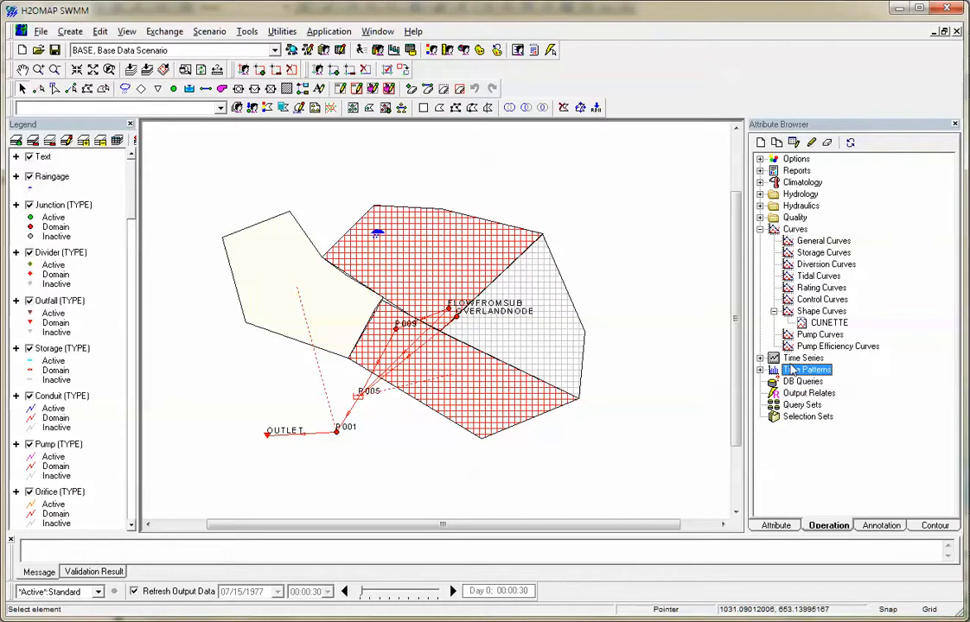